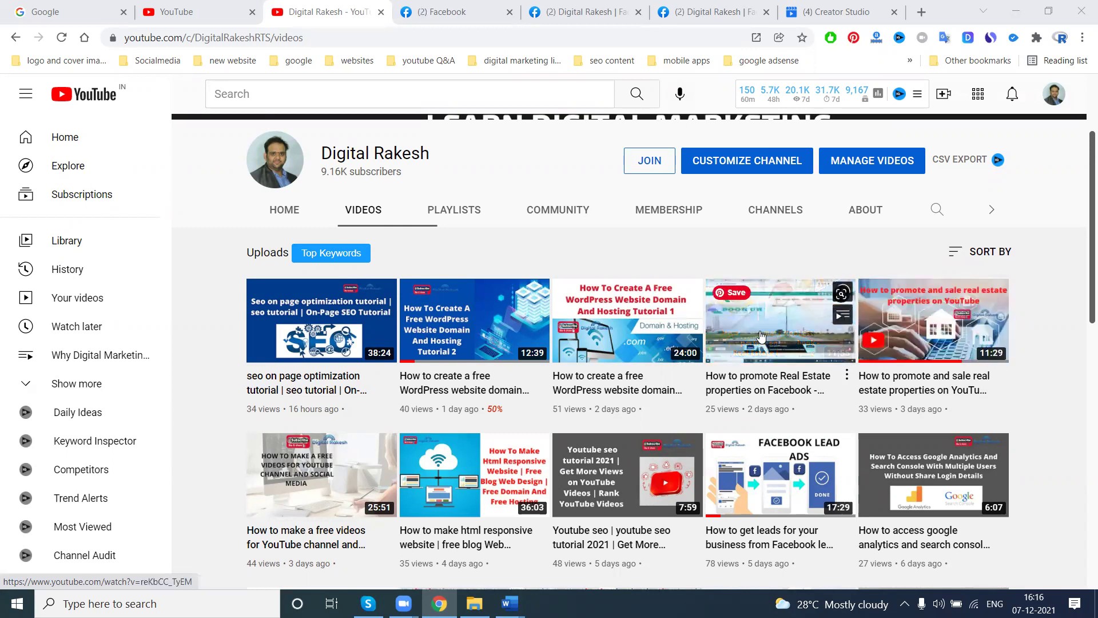
Step: Switch to the Facebook Page and look through the groups linked to it
left_click(580, 6)
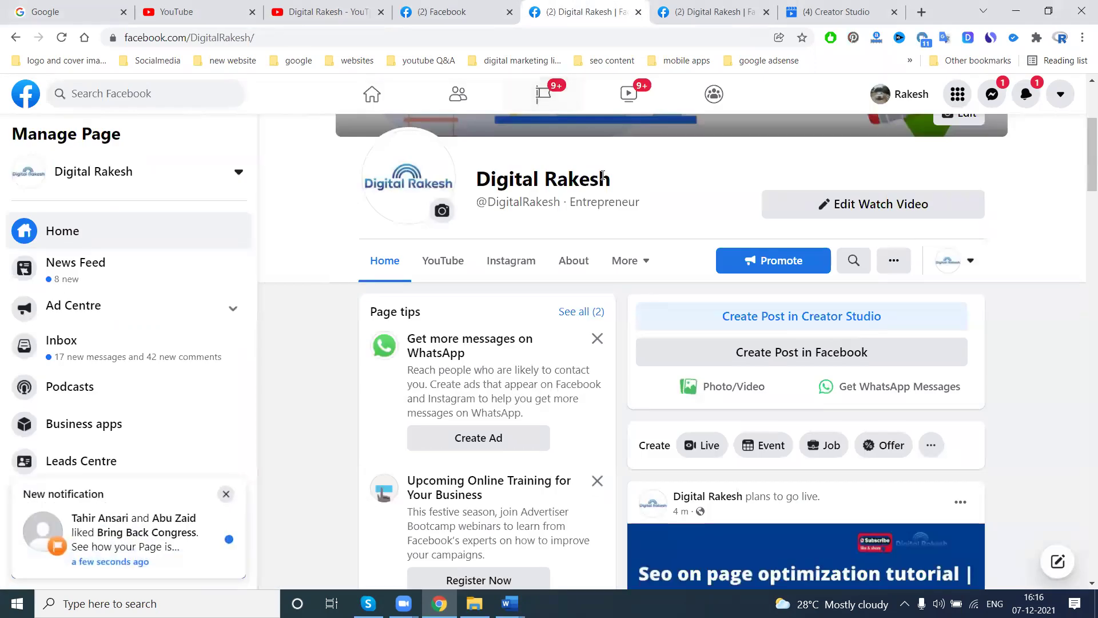
left_click(622, 262)
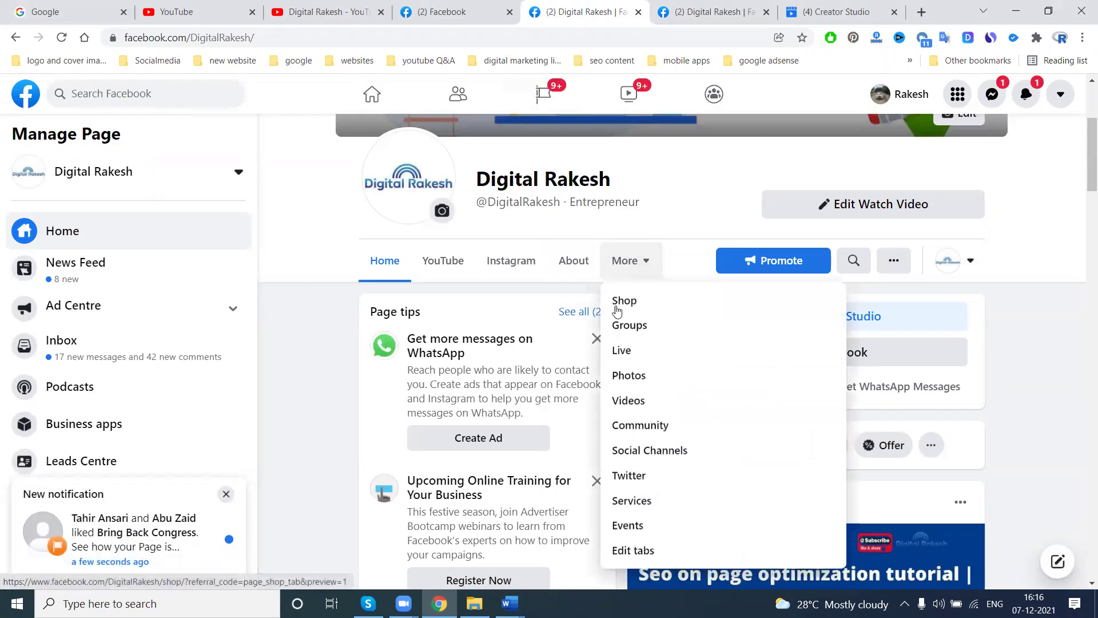
left_click(625, 323)
scroll(621, 331, "down", 8)
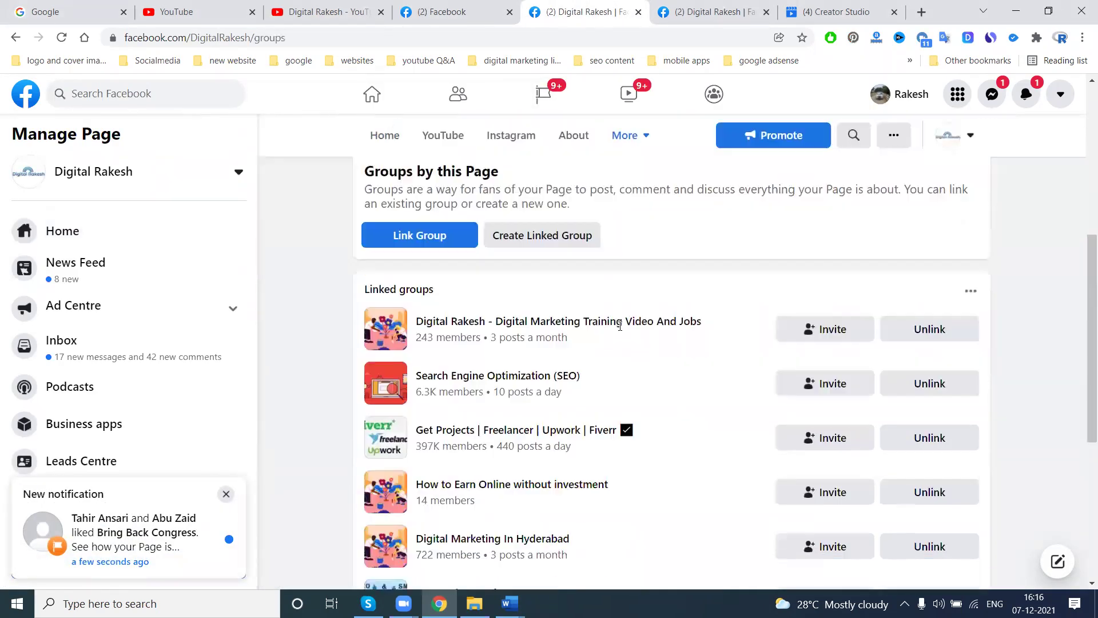
scroll(621, 331, "down", 8)
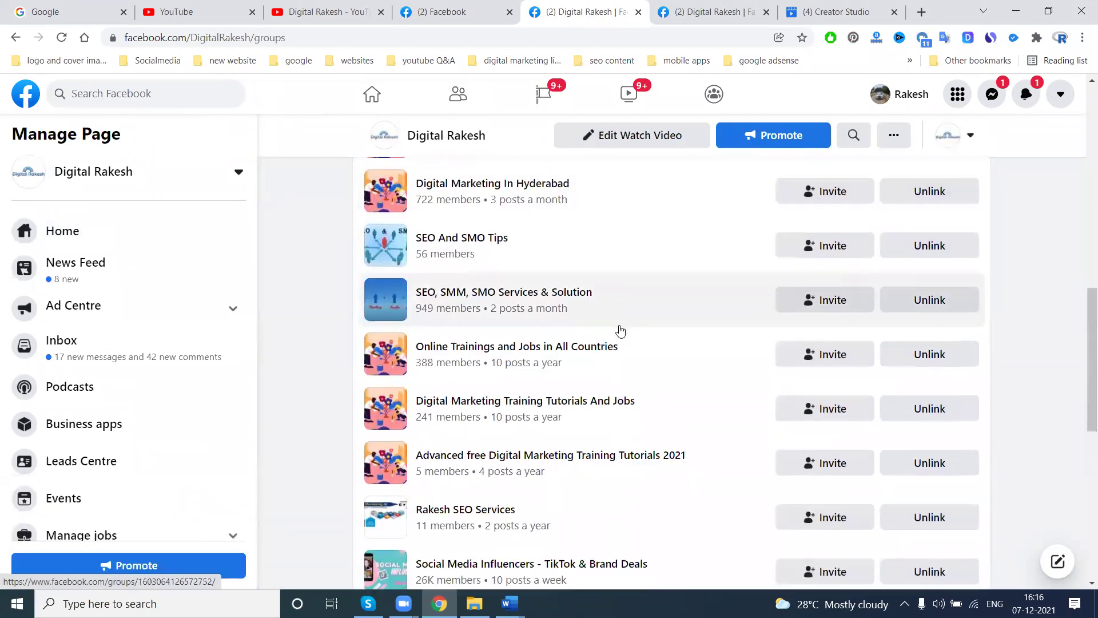
scroll(621, 330, "down", 12)
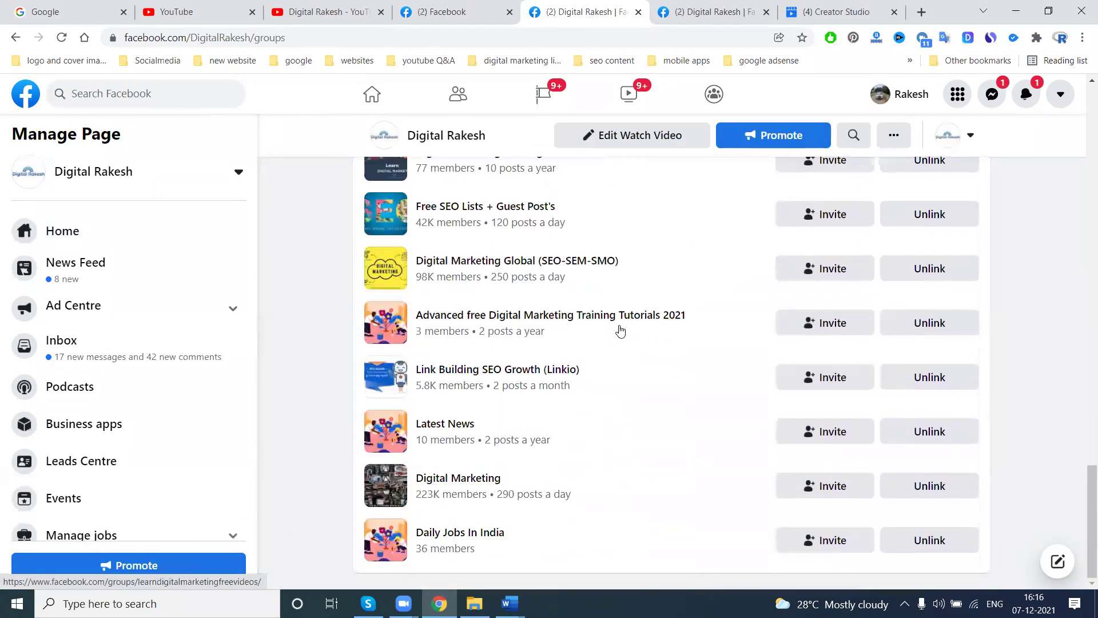
scroll(461, 385, "up", 7)
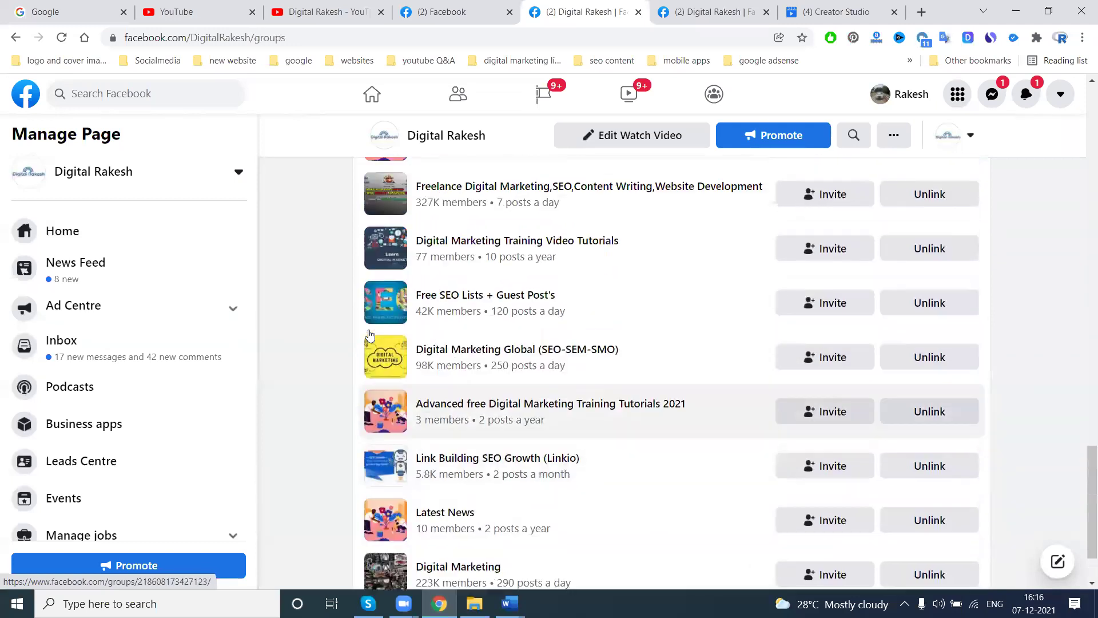
scroll(369, 335, "up", 15)
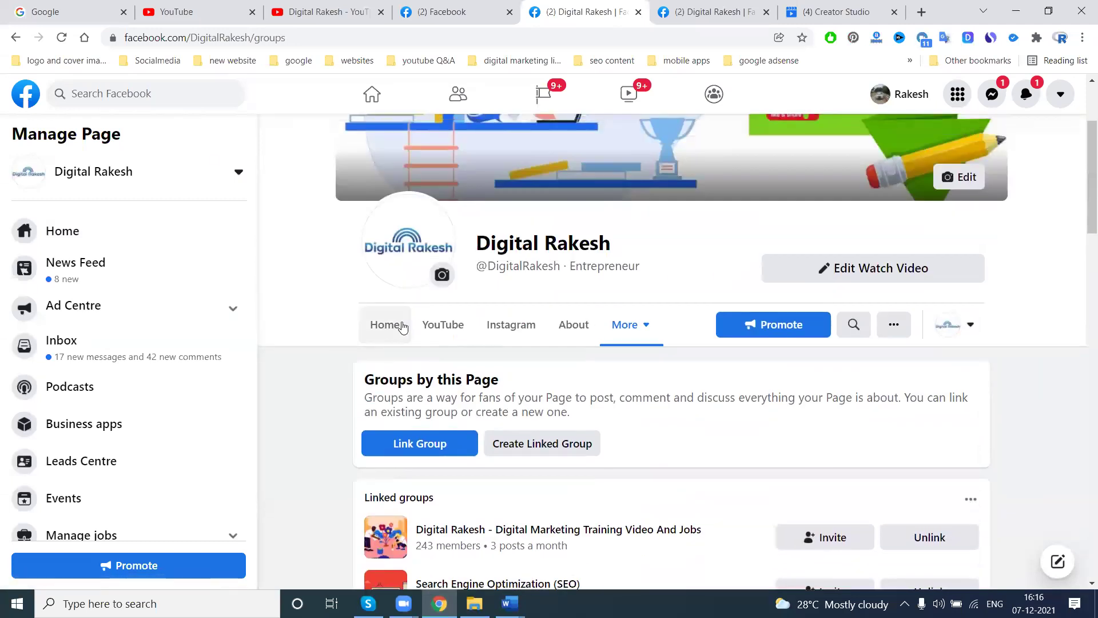
Step: Return to the Page's home, start a new post in Facebook and enable its photo/video attachment area
left_click(391, 330)
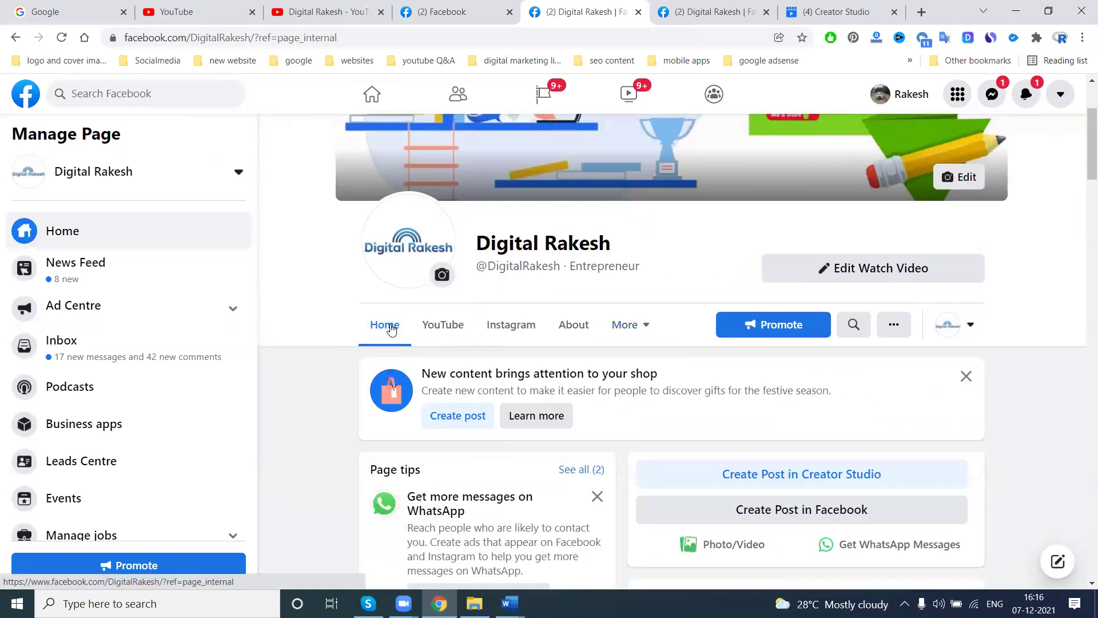
scroll(515, 321, "down", 4)
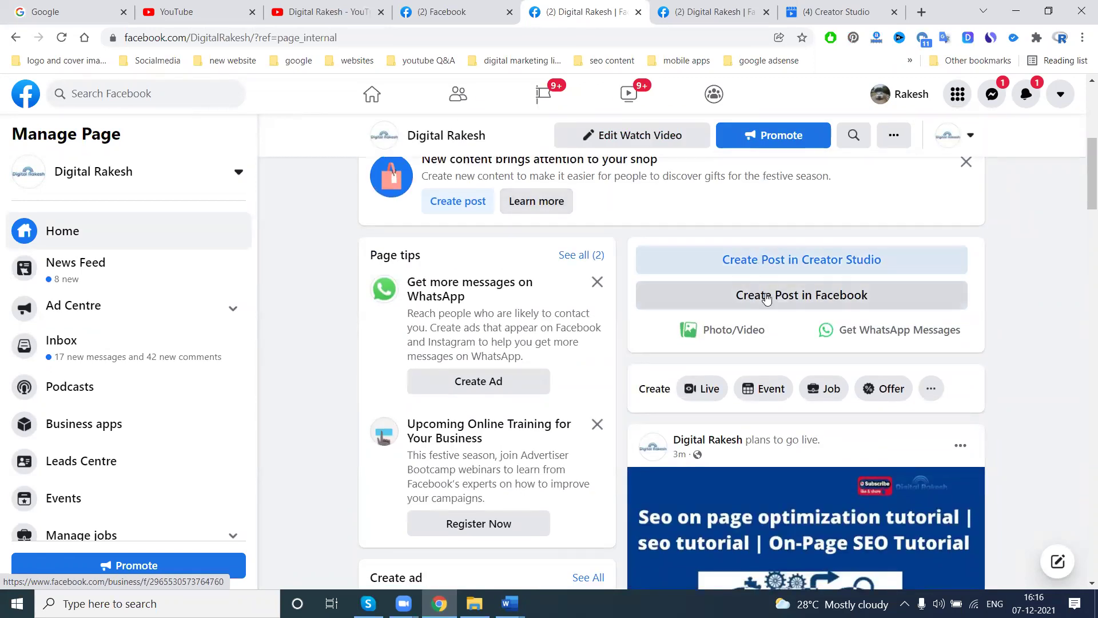
left_click(768, 302)
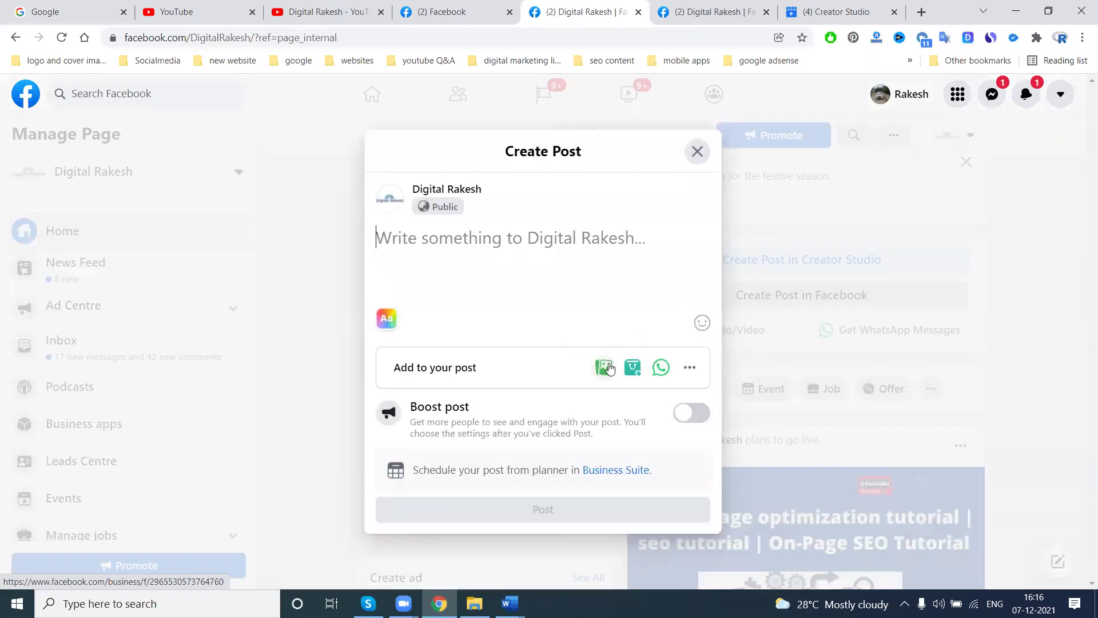
left_click(608, 368)
scroll(609, 368, "down", 2)
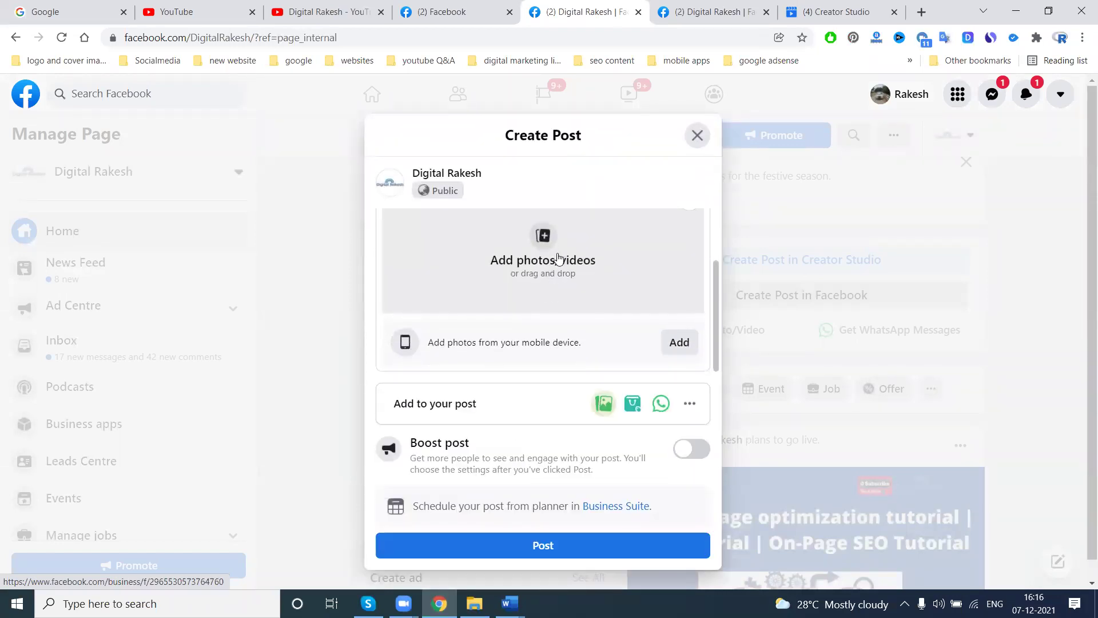
Step: Attach the Facebook lead ads image from the 2021 december folder in digital rakesh on the Digital Marketing (D:) drive
left_click(550, 243)
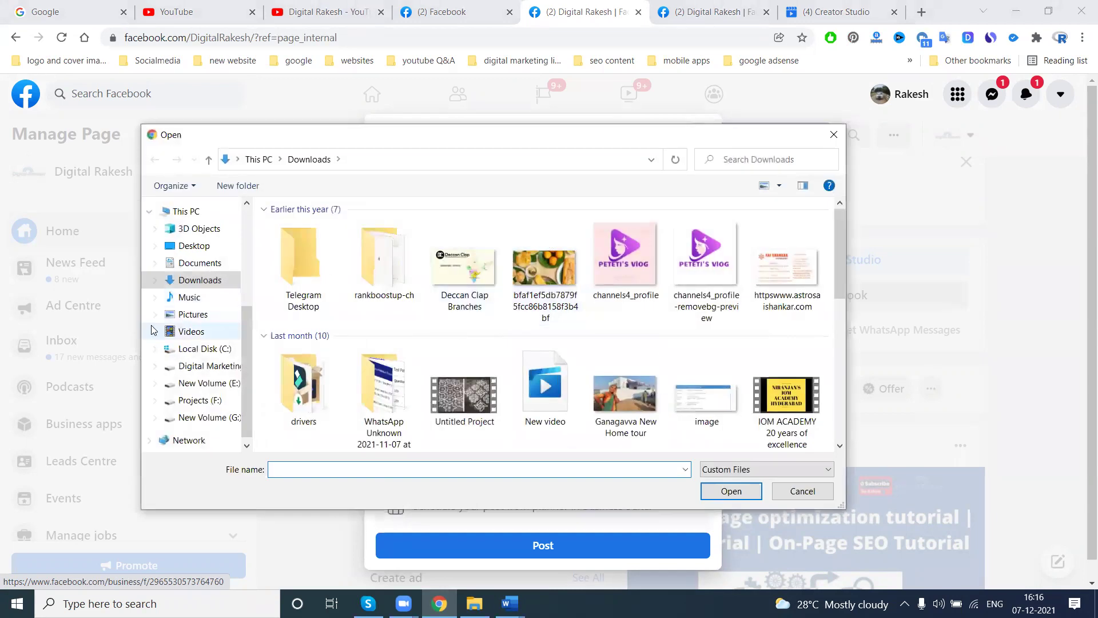
left_click(198, 366)
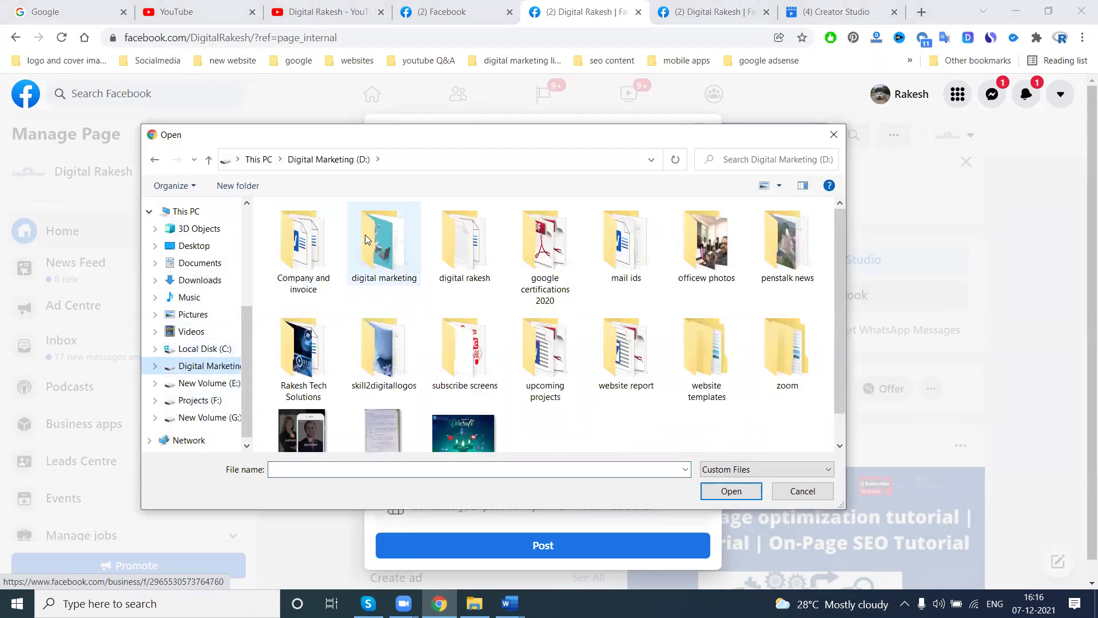
double_click(461, 247)
double_click(455, 252)
double_click(460, 255)
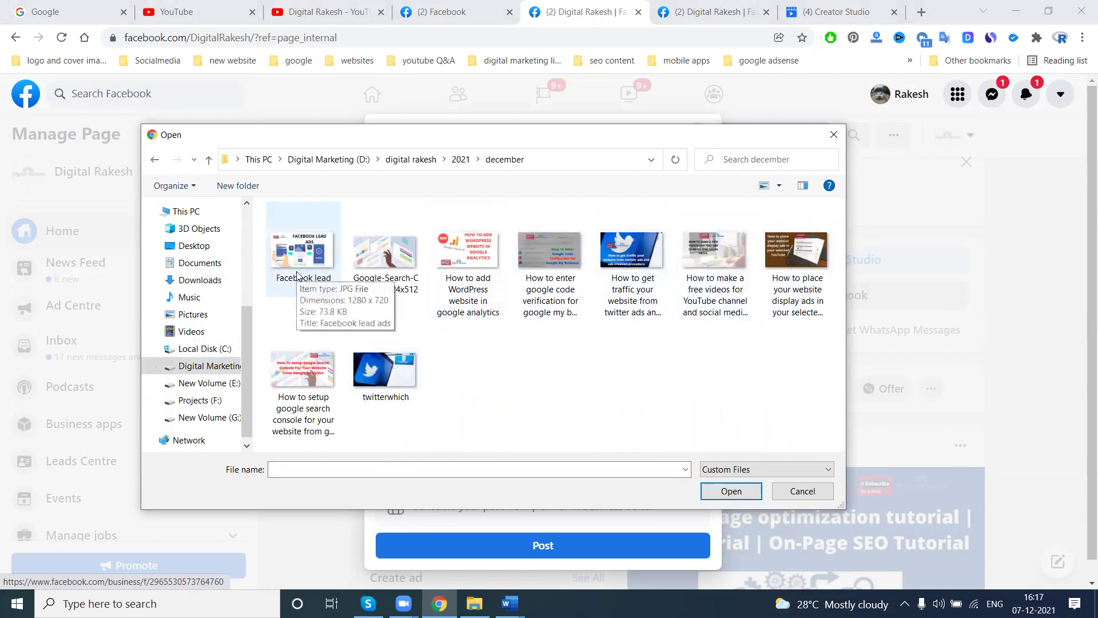
double_click(302, 252)
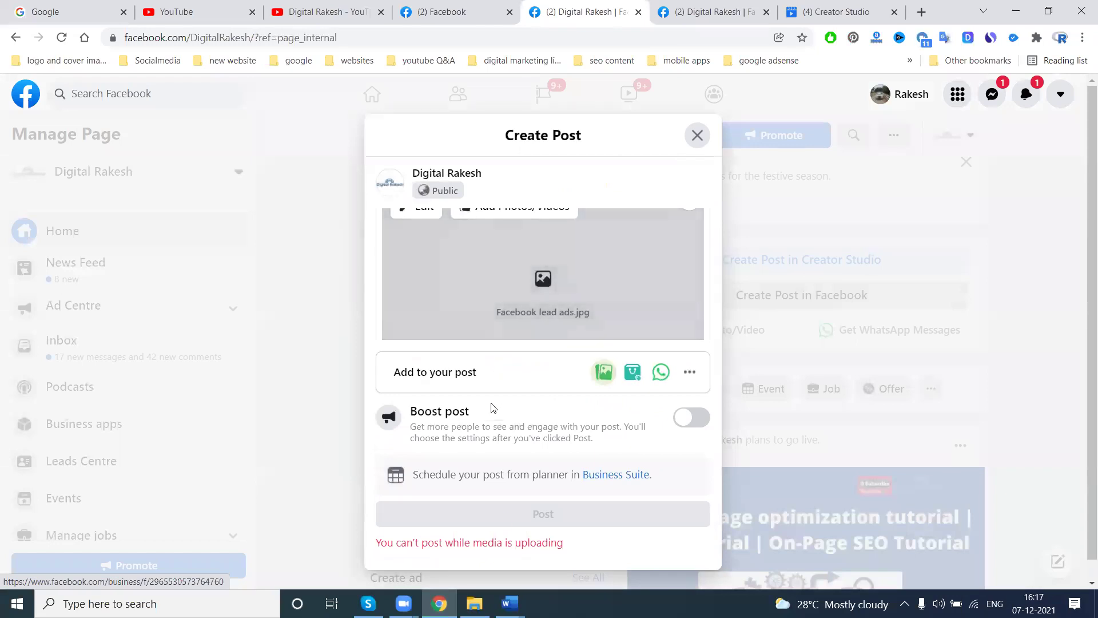
Step: Fill in the post text with the prepared subscribe message, the YouTube channel and blog links, and the digital marketing hashtags
mouse_move(507, 602)
left_click(472, 564)
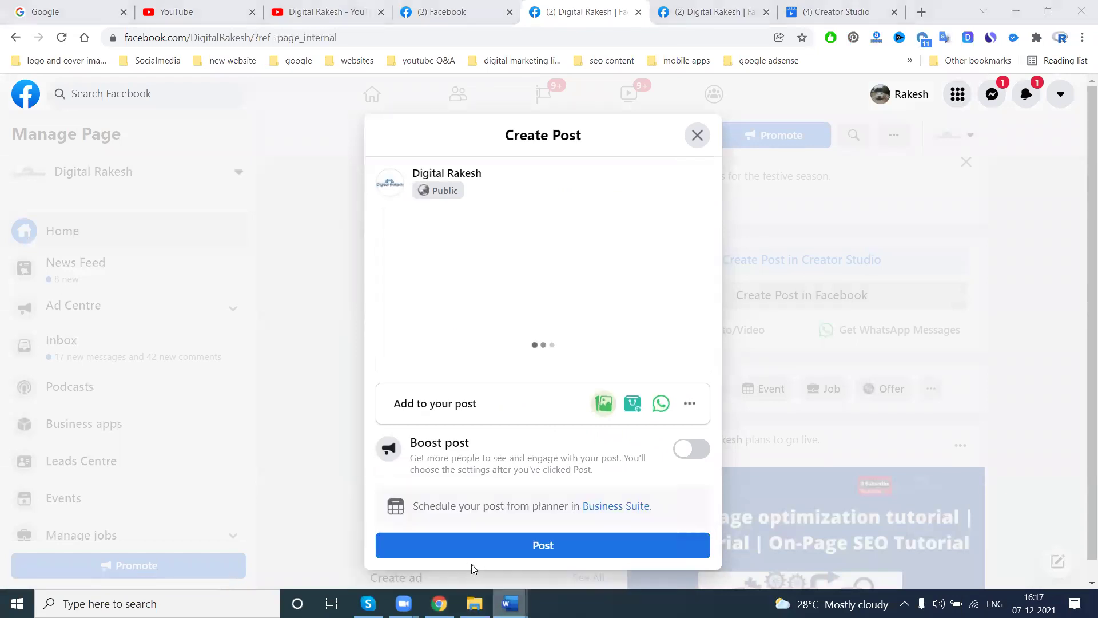
left_click(439, 604)
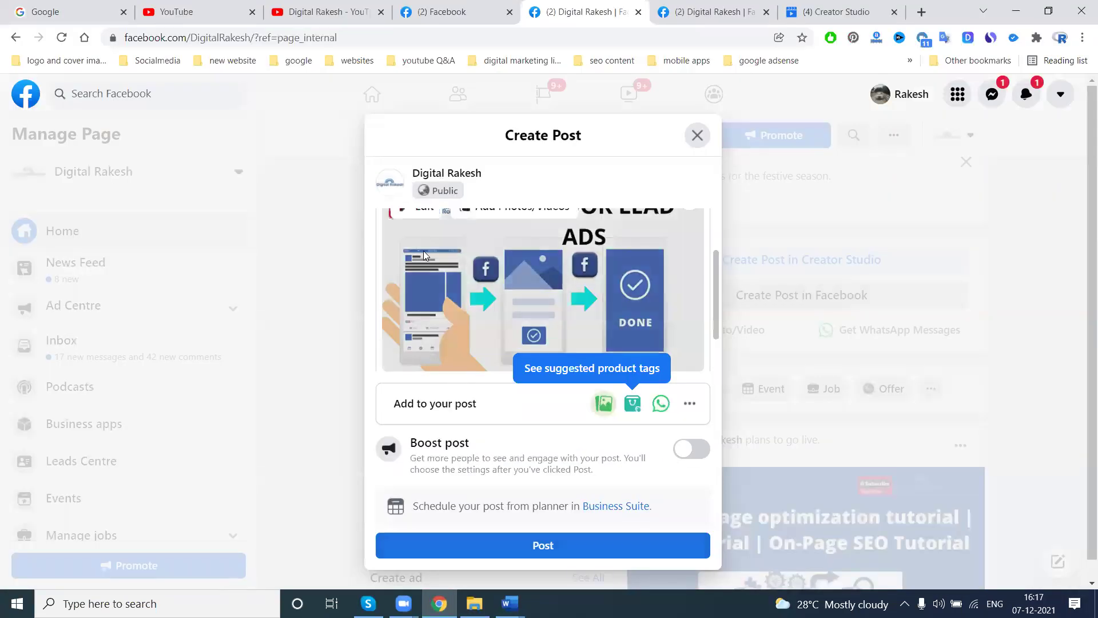
type("Subscribe our channels and watch more videos free online digital marketing courses with certificates by google https://www.youtube.com/c/digitalrakeshrts?sub_confirmation=1 Learn Here https://www.rakeshtechsolutions.com/blogs #digitalmarketing  #digitalrakesh #socialmediamarketing #googleadwords #youtube #videomarketing #facebook #twitter #linkedin #instagram #googleadwords #youtube #videomarketing asks if you have questions about digital marketing?  #seo #sem #smo #smm #mobileapps #googlemap  #affiliatemarketing  #emailmarketing")
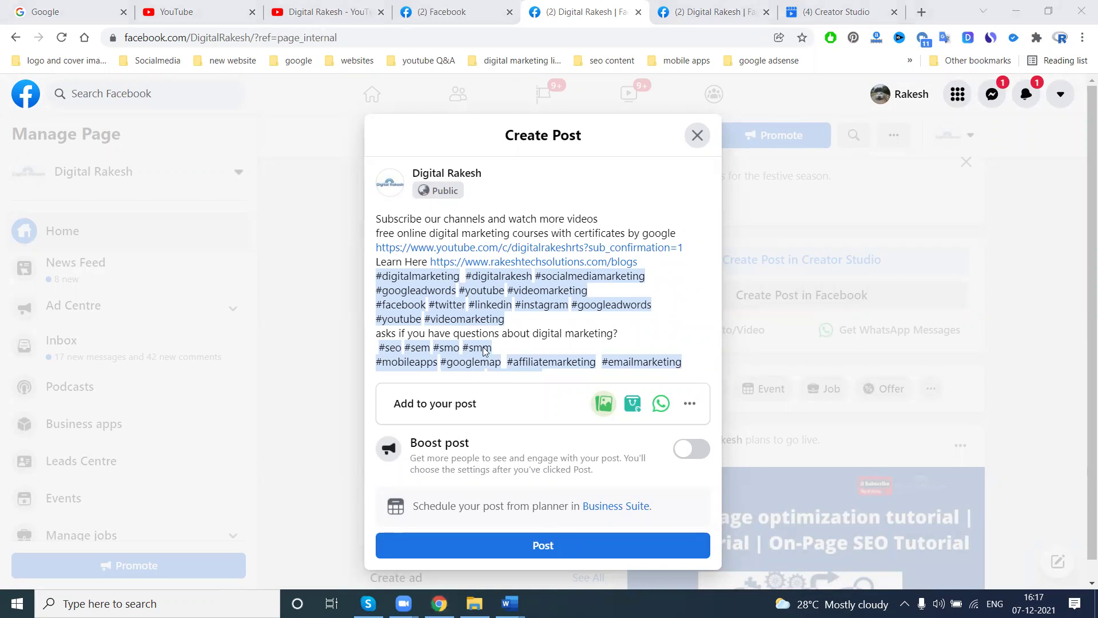
Step: Try adding photos from a mobile device and a WhatsApp messages button to the post, cancelling each option
scroll(585, 309, "down", 5)
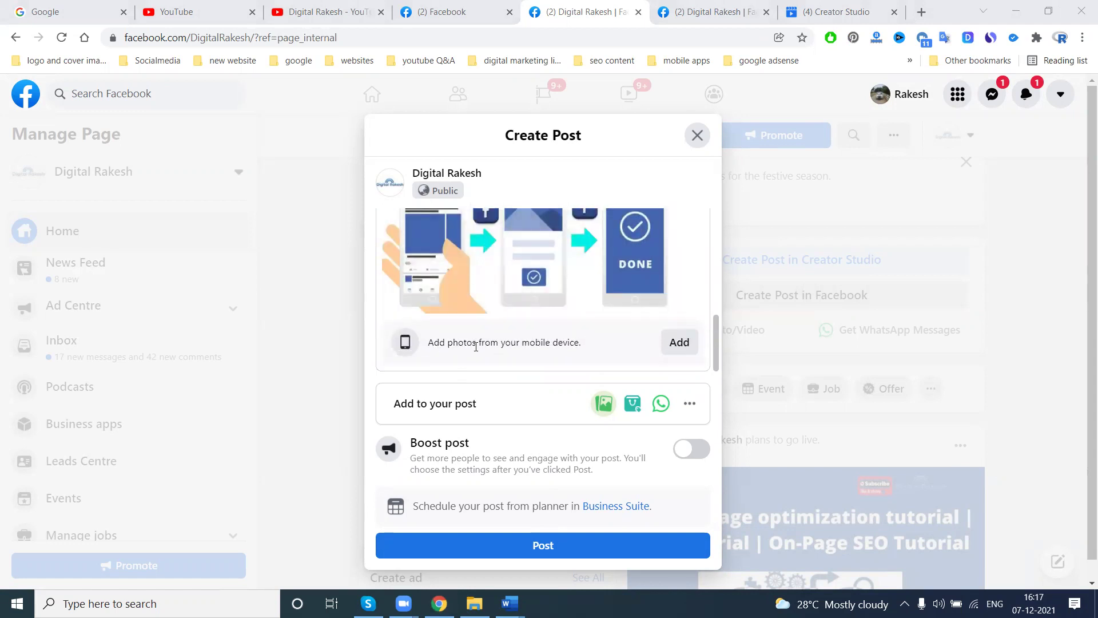
left_click(680, 344)
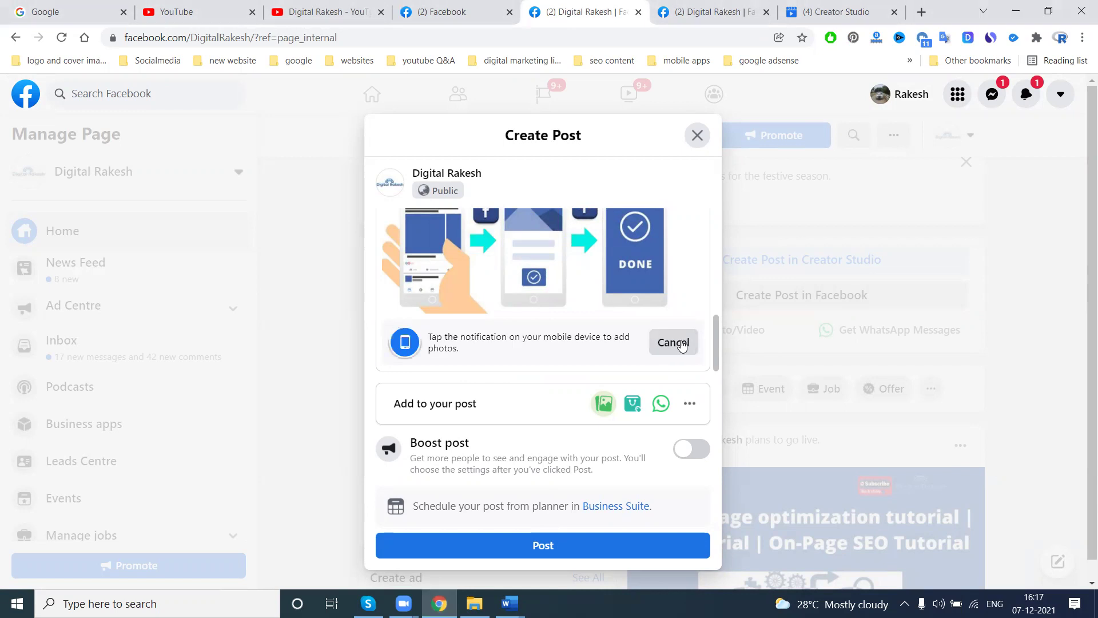
left_click(682, 345)
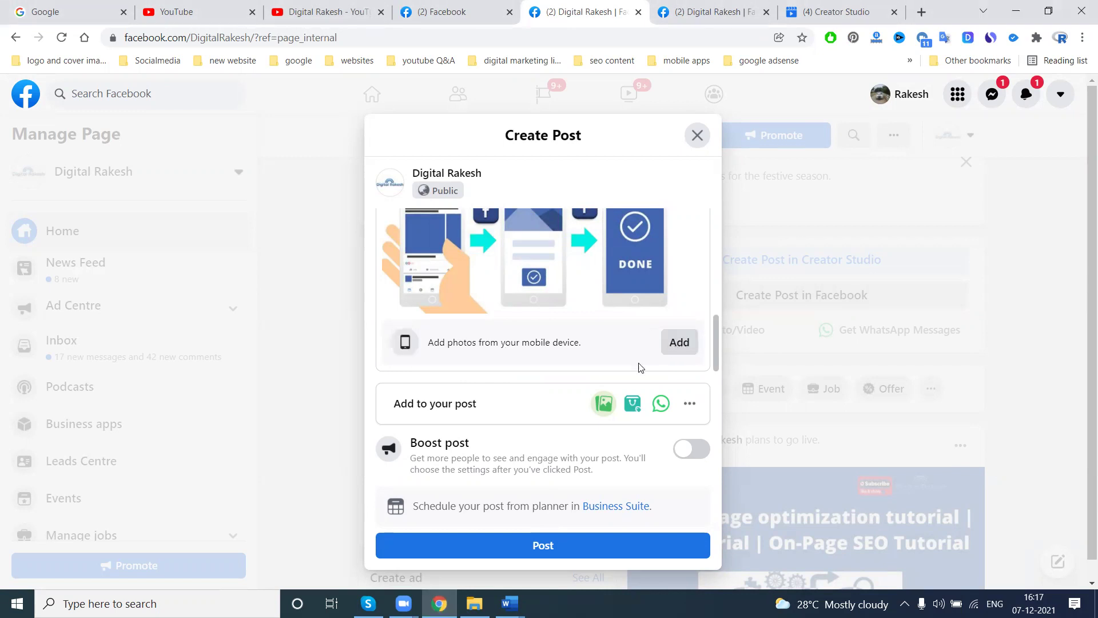
left_click(658, 406)
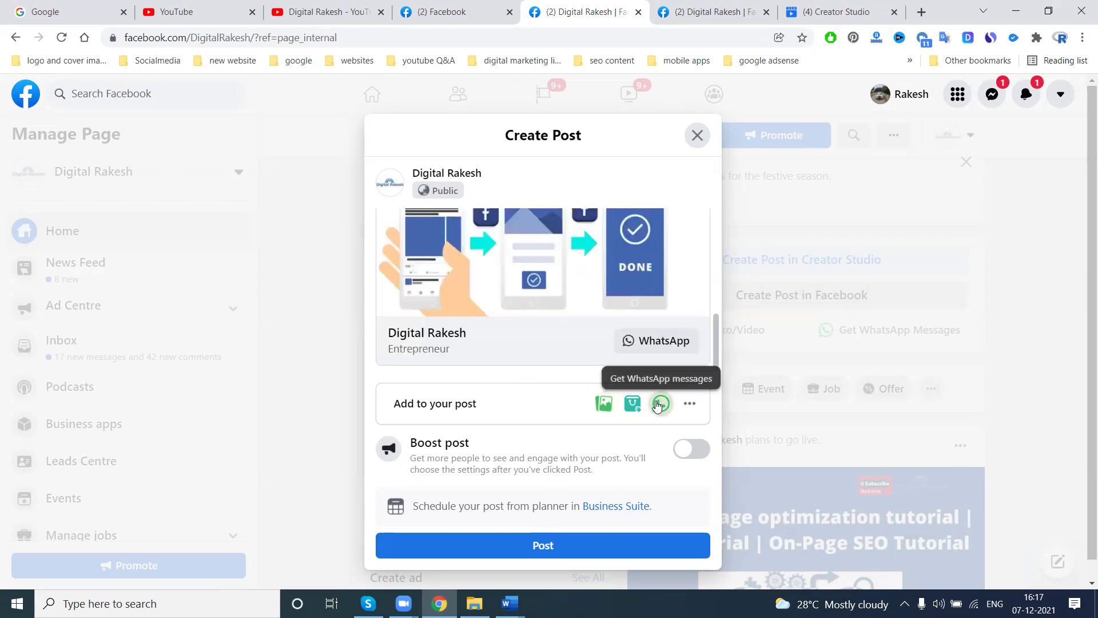
left_click(659, 405)
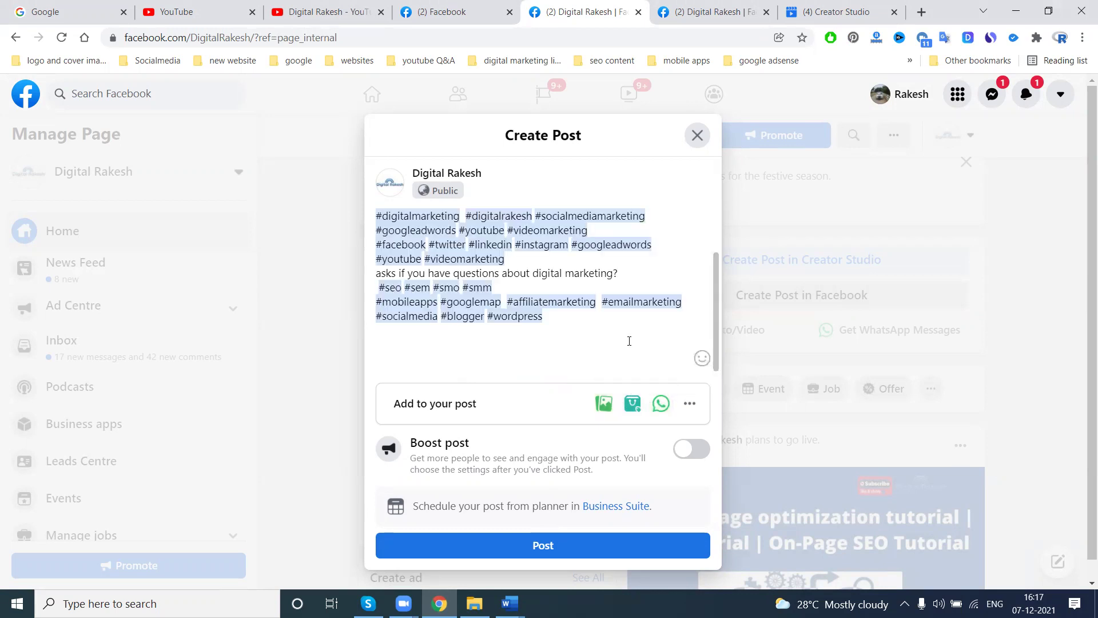
Step: Add the images "How to enter google code verification for google my business" and "How to add WordPress website in google analytics" to the post
left_click(604, 404)
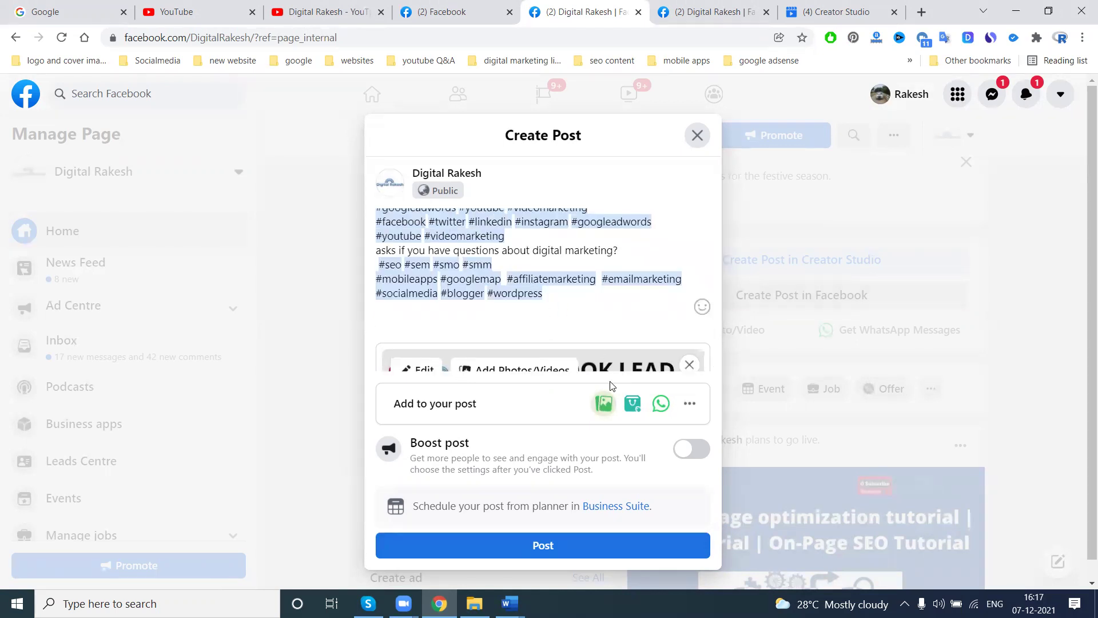
scroll(572, 343, "down", 2)
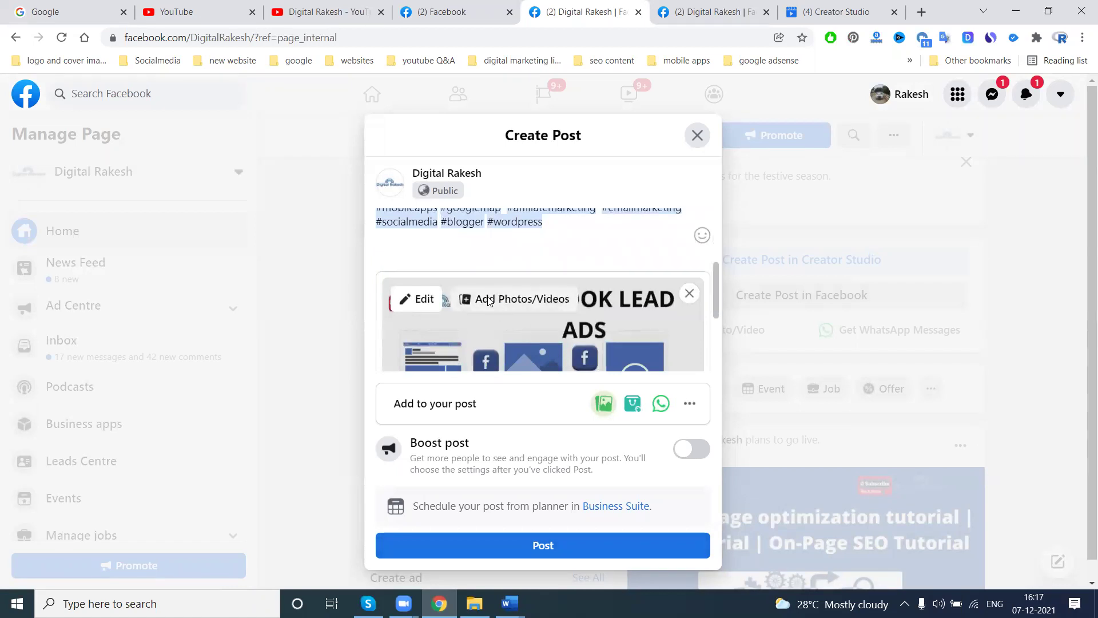
left_click(489, 301)
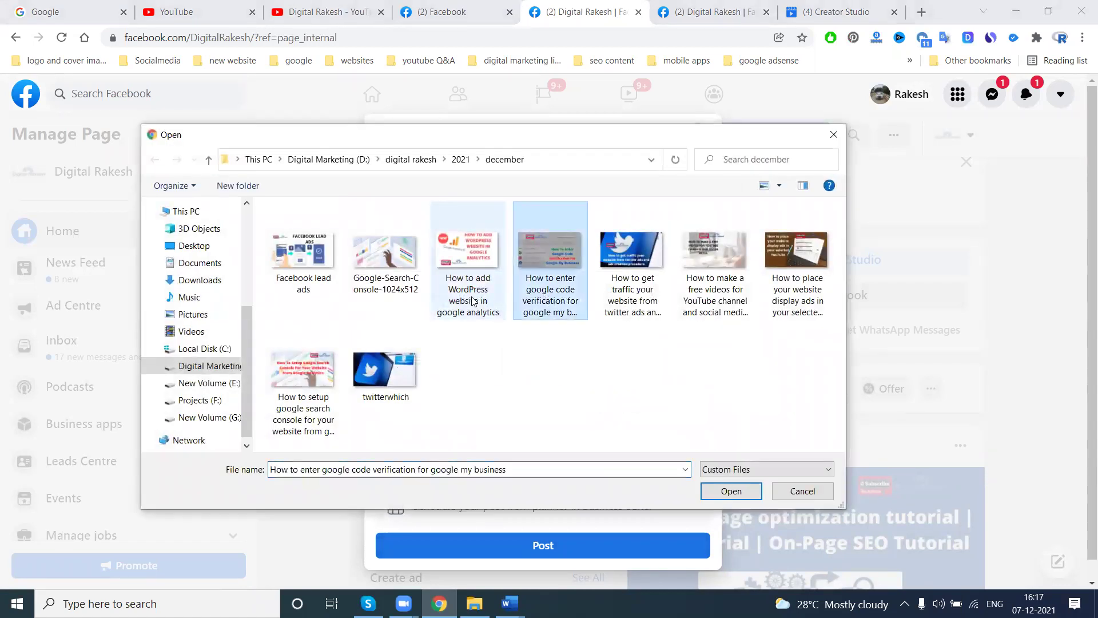
left_click(472, 300, "ctrl")
left_click(729, 490)
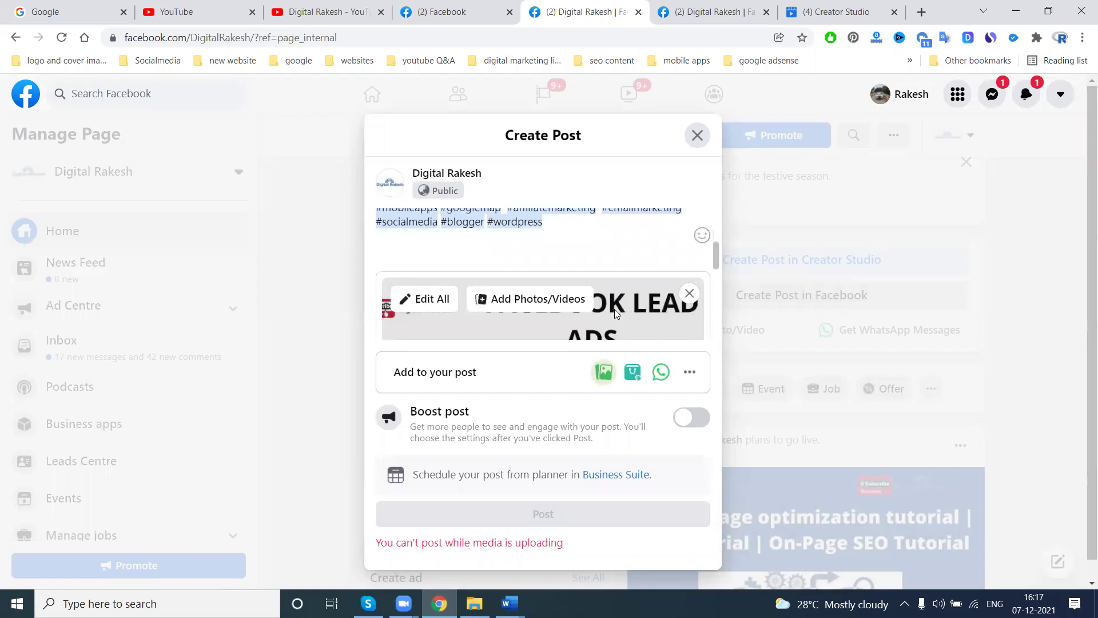
scroll(614, 309, "down", 3)
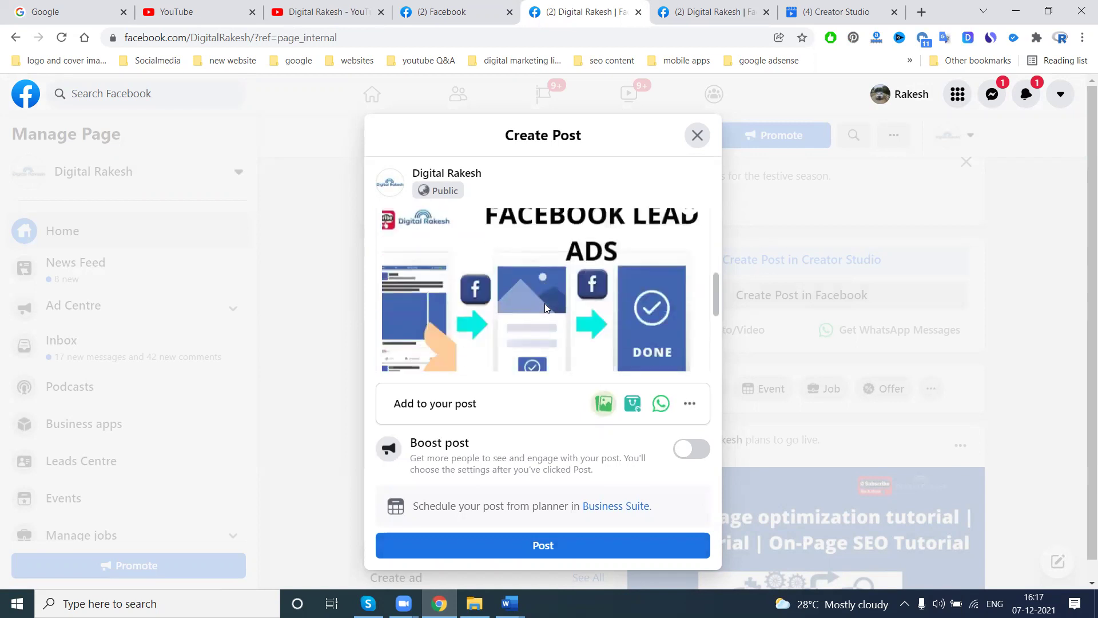
scroll(545, 309, "down", 3)
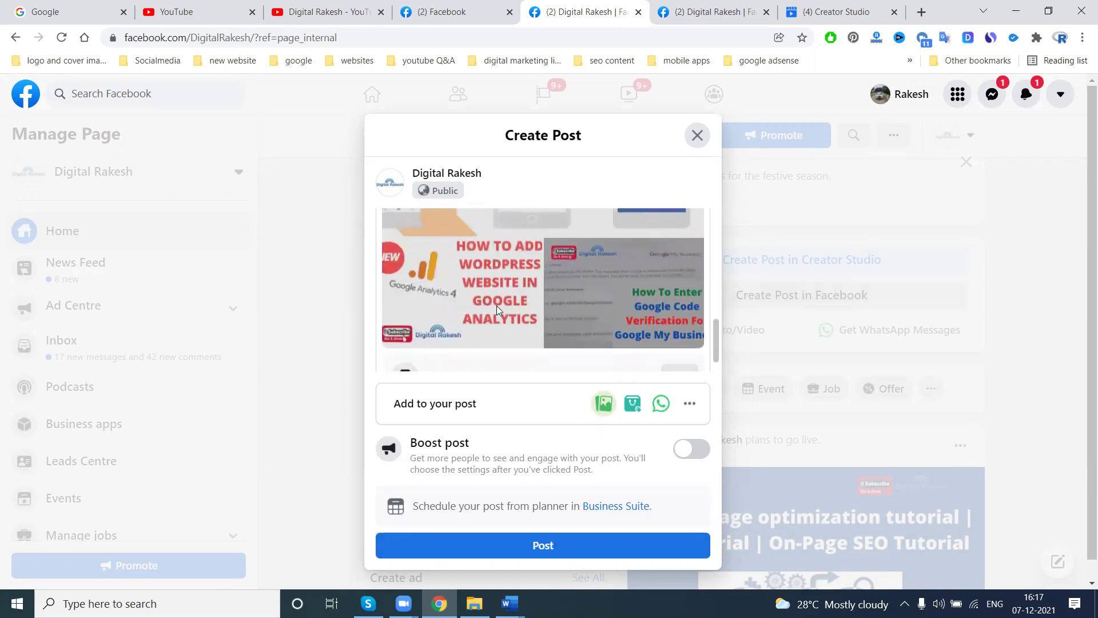
scroll(496, 309, "down", 2)
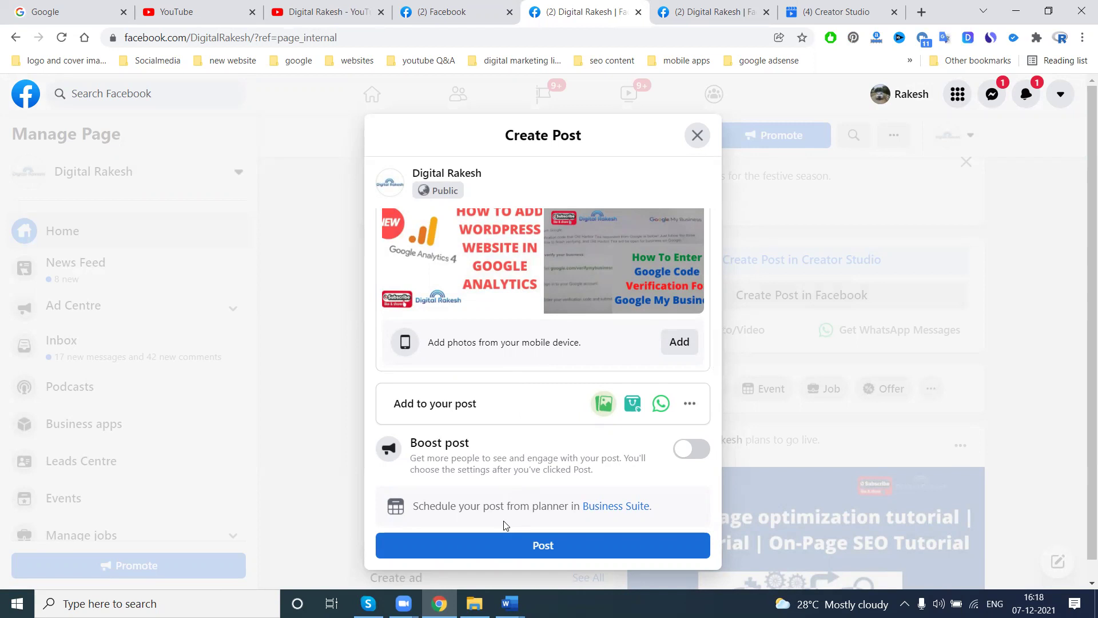
Step: Open the Business Suite planner for scheduling the post in a separate tab and close it
right_click(615, 507)
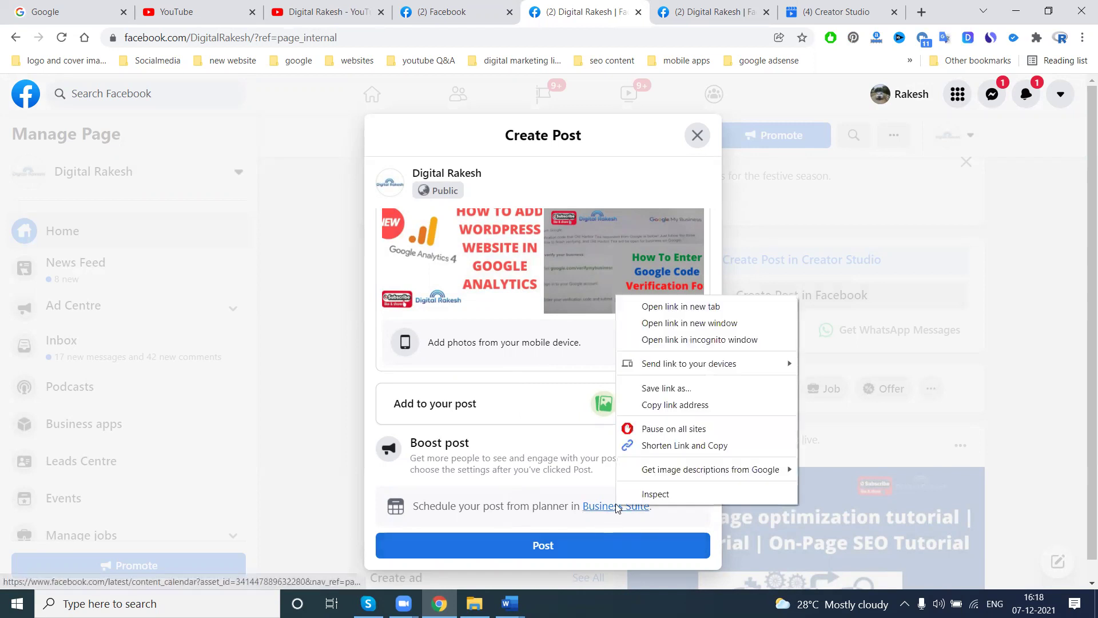
left_click(649, 305)
left_click(626, 5)
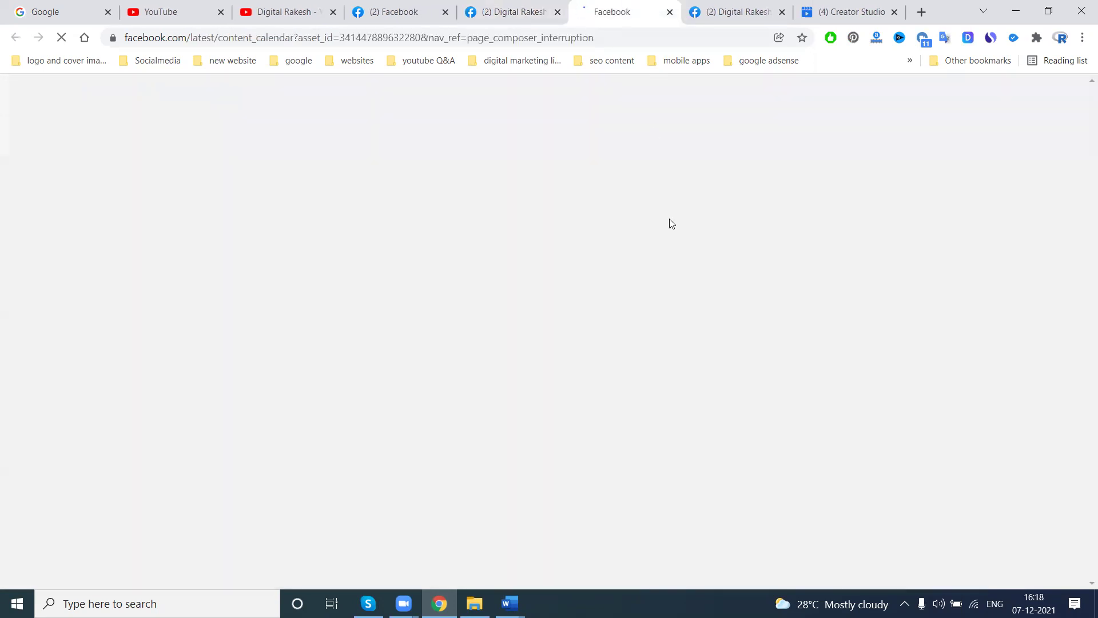
left_click(668, 12)
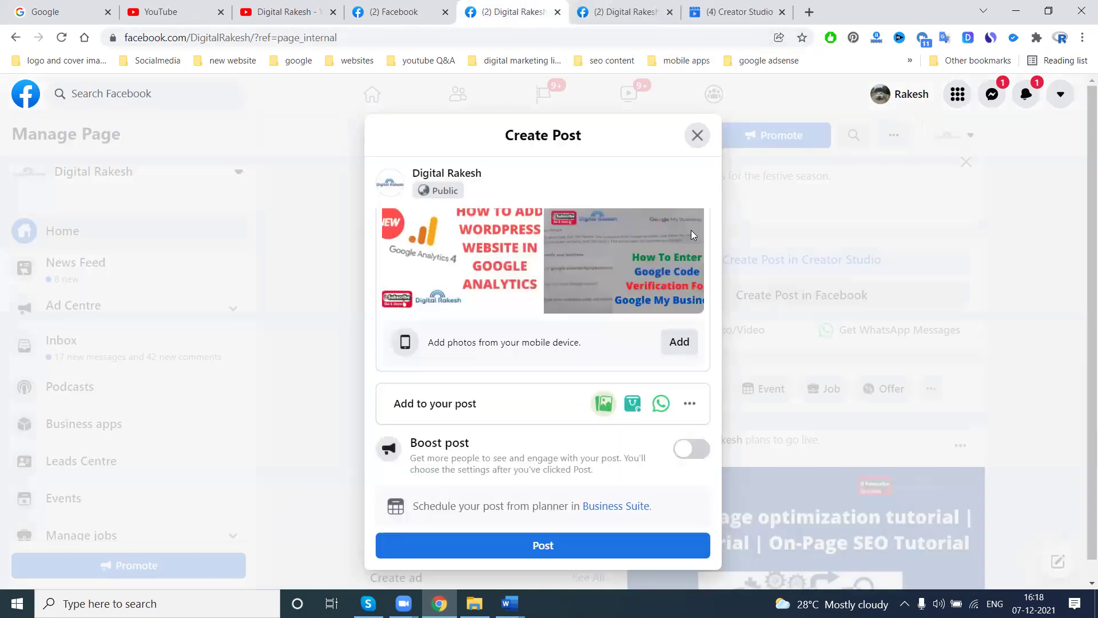
Step: Publish the post on the Page and dismiss the product tagging offer
left_click(550, 534)
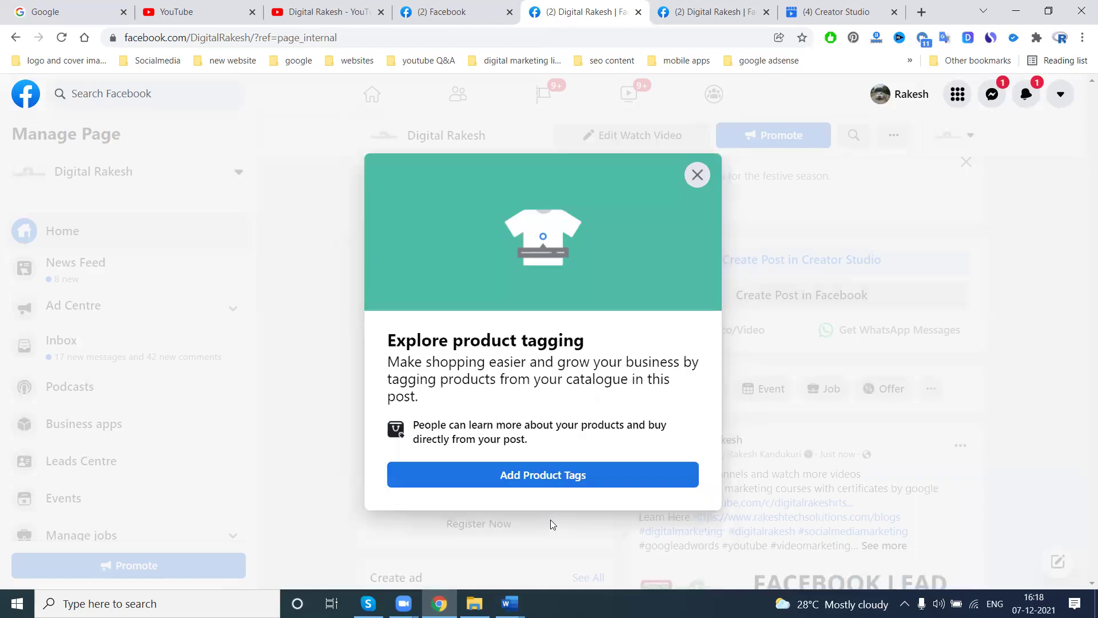
left_click(698, 172)
scroll(859, 359, "down", 5)
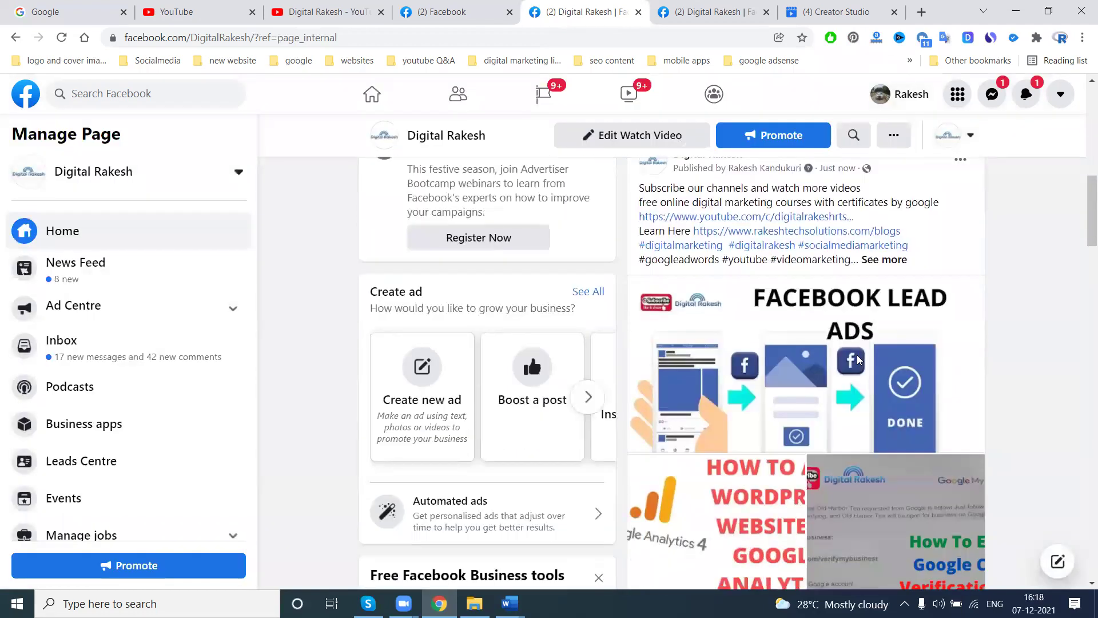
Step: Share the new Page post with the promotional text and hashtags to the group "Digital Rakesh - Digital Marketing Training Video And Jobs"
scroll(920, 369, "down", 4)
scroll(920, 369, "down", 3)
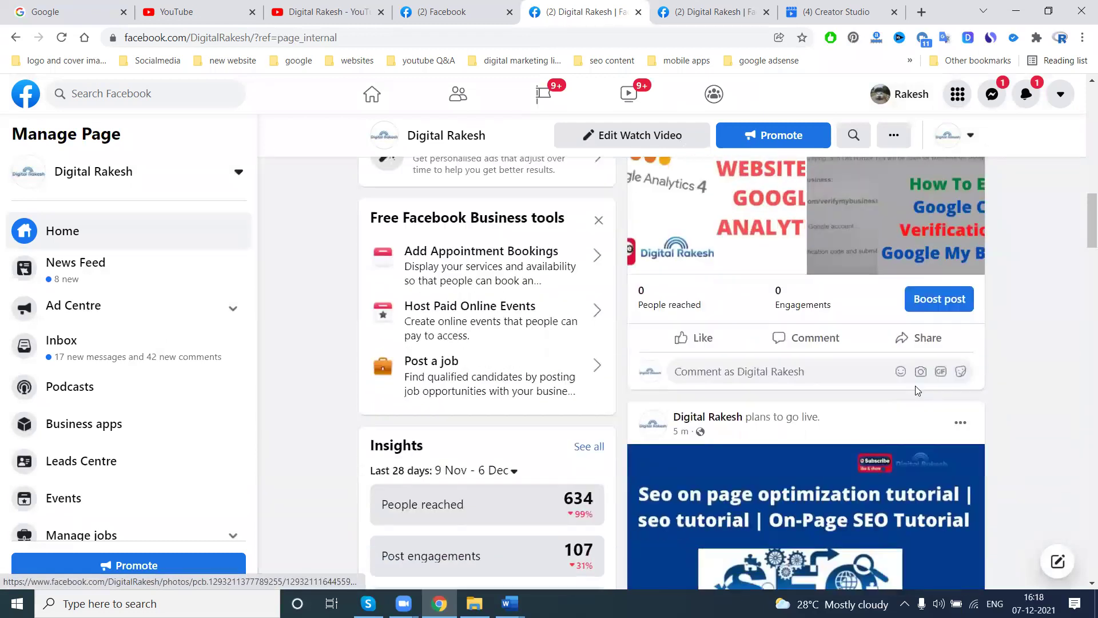
left_click(928, 341)
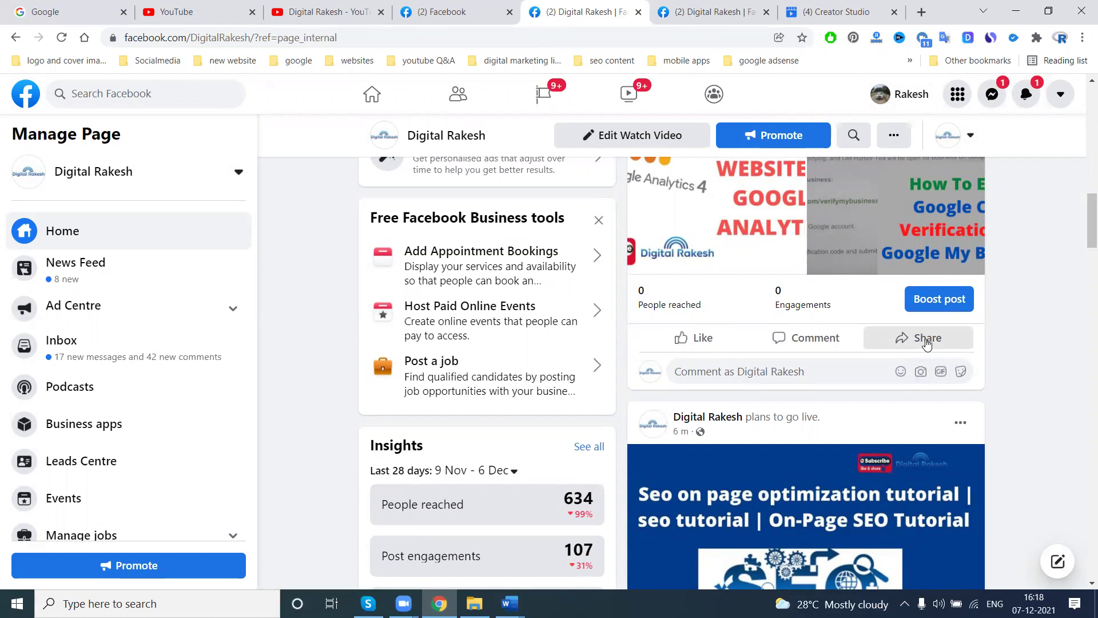
left_click(897, 382)
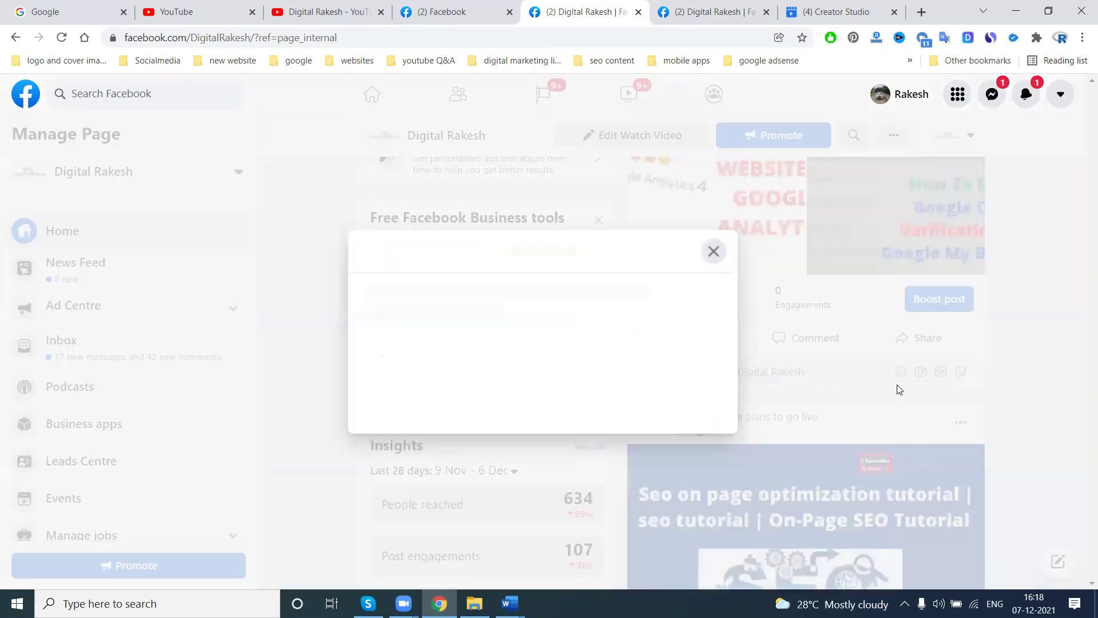
left_click(456, 303)
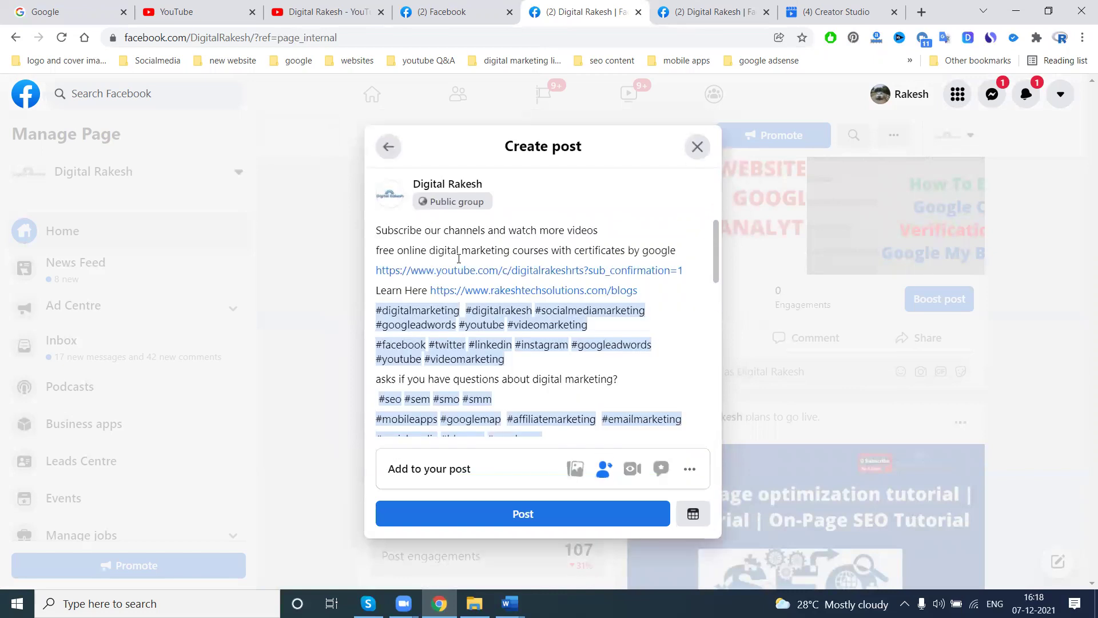
left_click(613, 519)
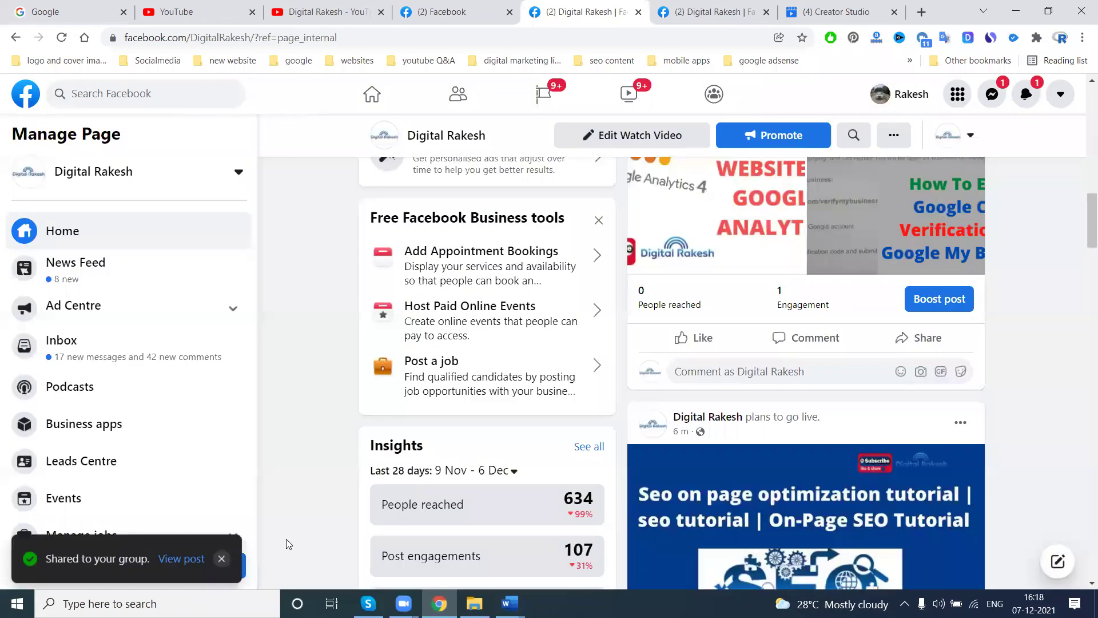
Step: View the shared post in the group's discussion
left_click(172, 559)
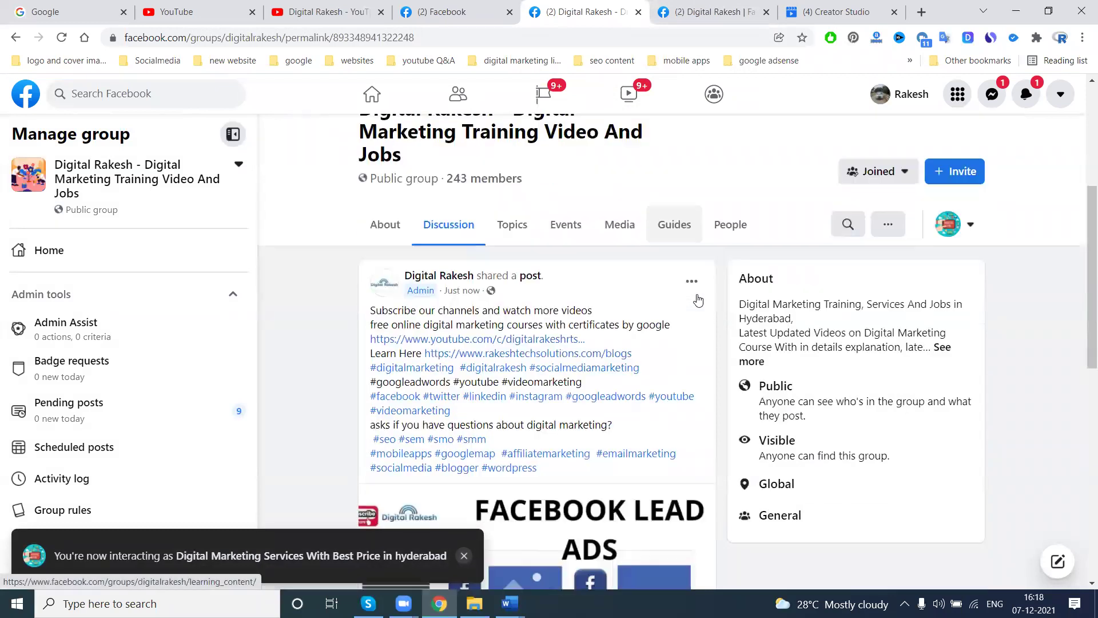
scroll(698, 300, "down", 2)
mouse_move(452, 190)
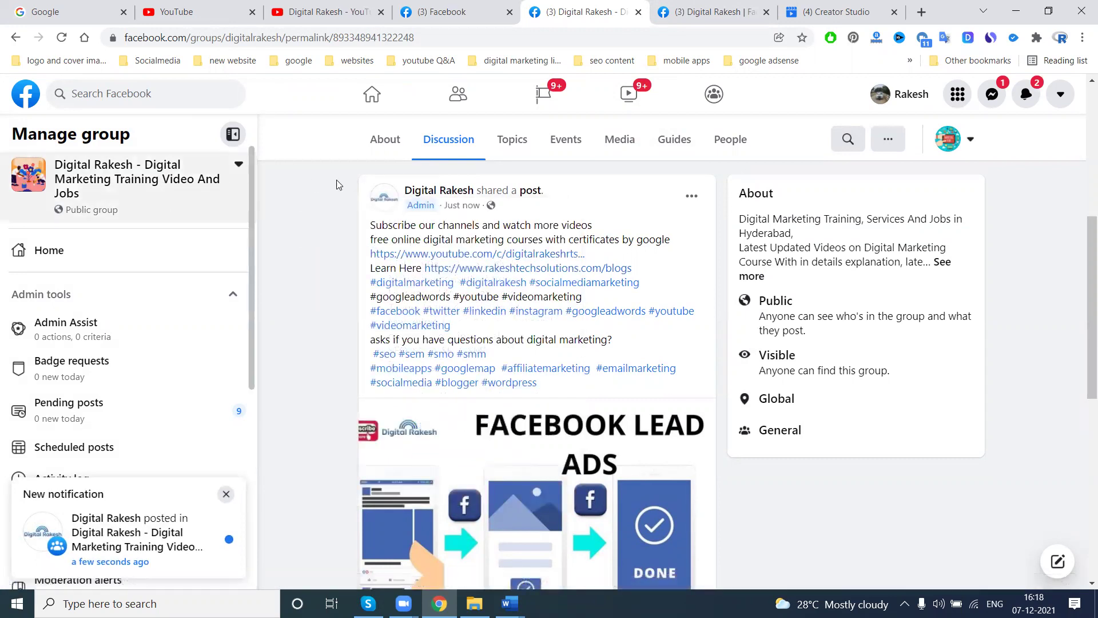
Step: Copy the group post's link, open it in an incognito window and view the Digital Rakesh Page from there
left_click(316, 40)
key("ctrl+c")
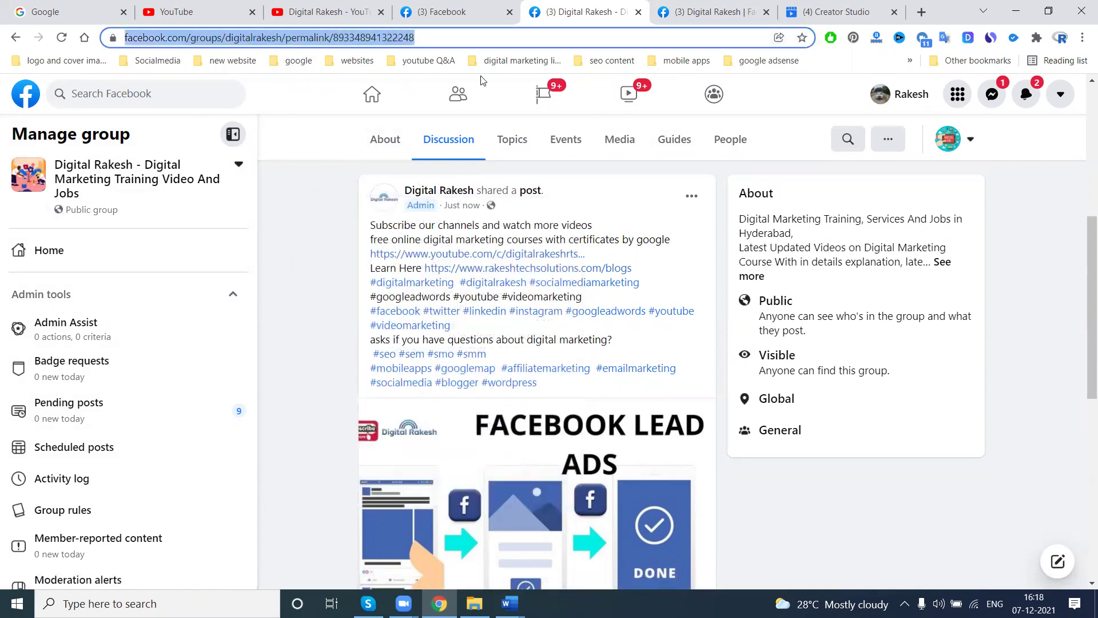
left_click(1083, 37)
left_click(1022, 89)
key("ctrl+v")
key("Return")
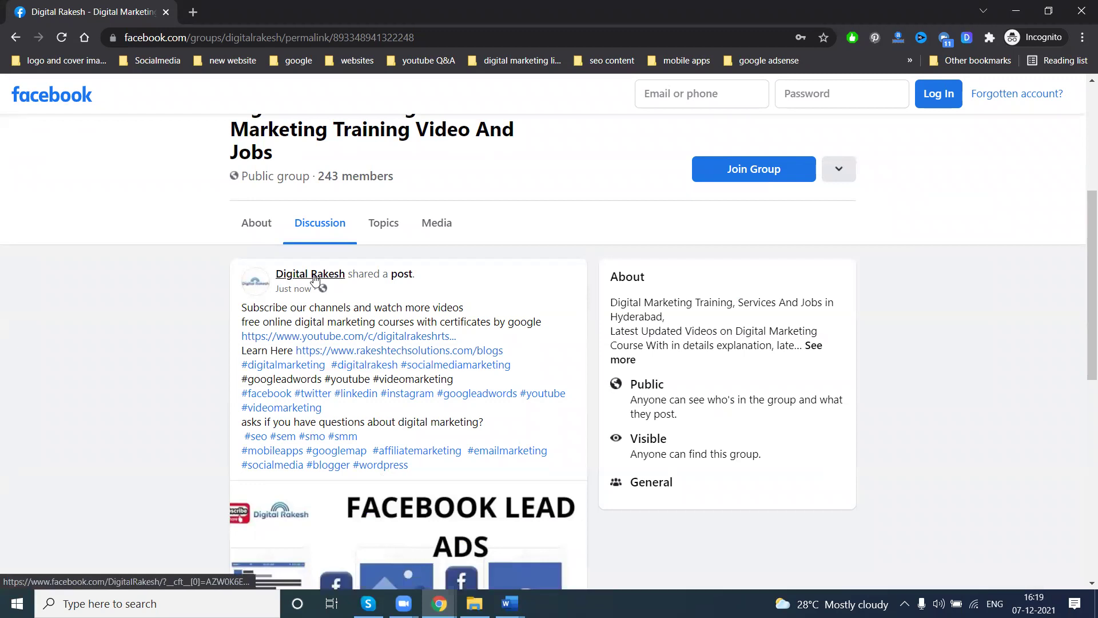
left_click(313, 273)
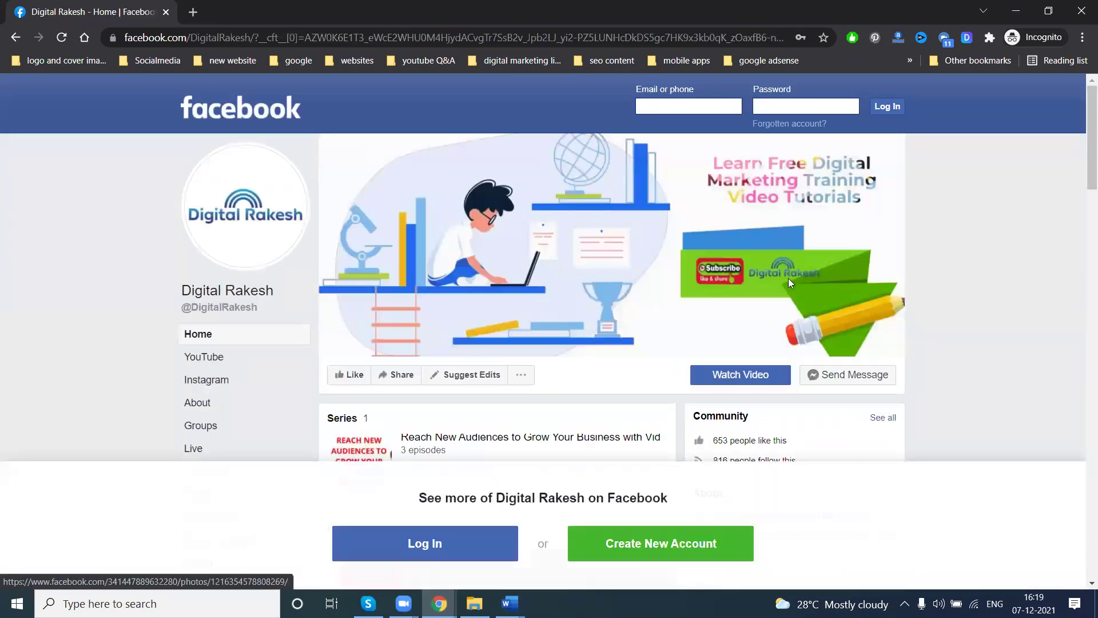
scroll(788, 282, "down", 3)
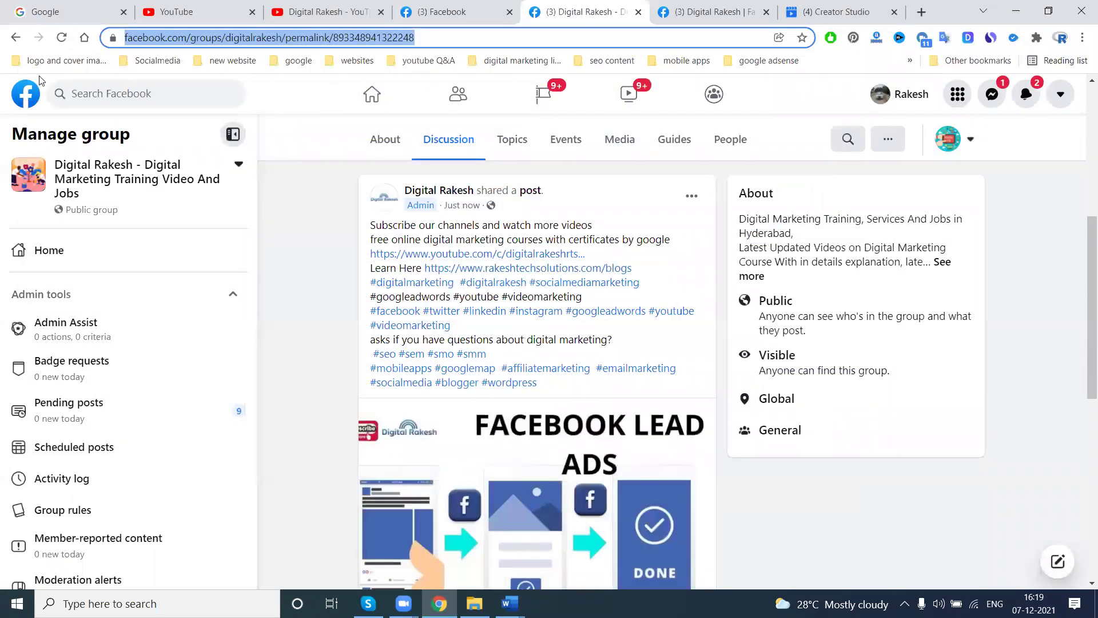
Step: Return to the Page, dismiss the WhatsApp ad offer and choose another public group for sharing the Facebook Lead Ads post
left_click(15, 38)
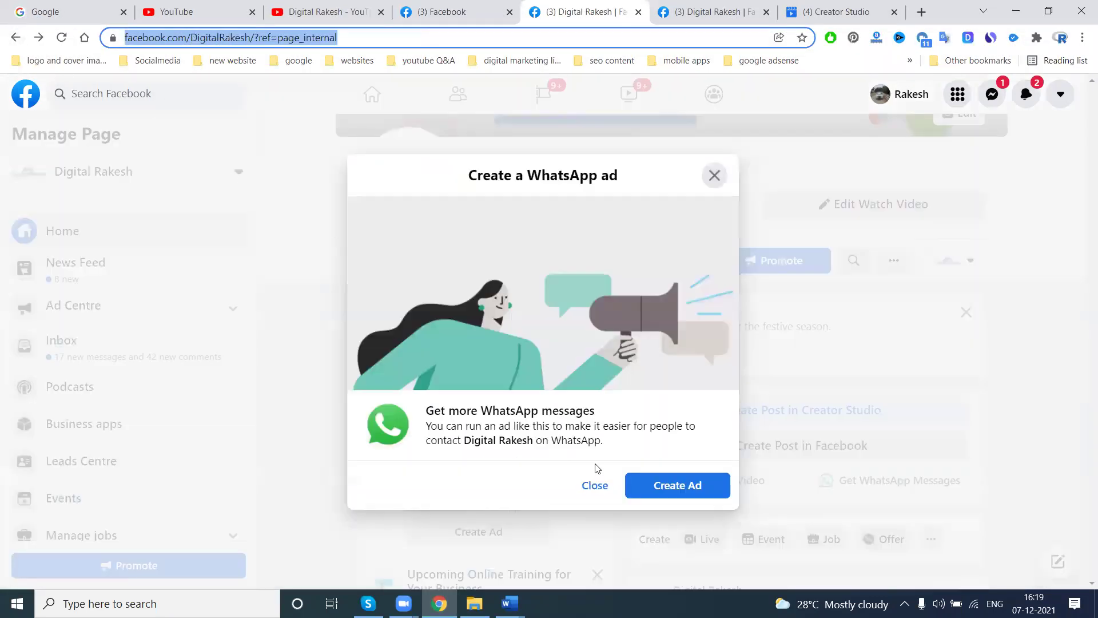
left_click(595, 486)
scroll(861, 424, "down", 10)
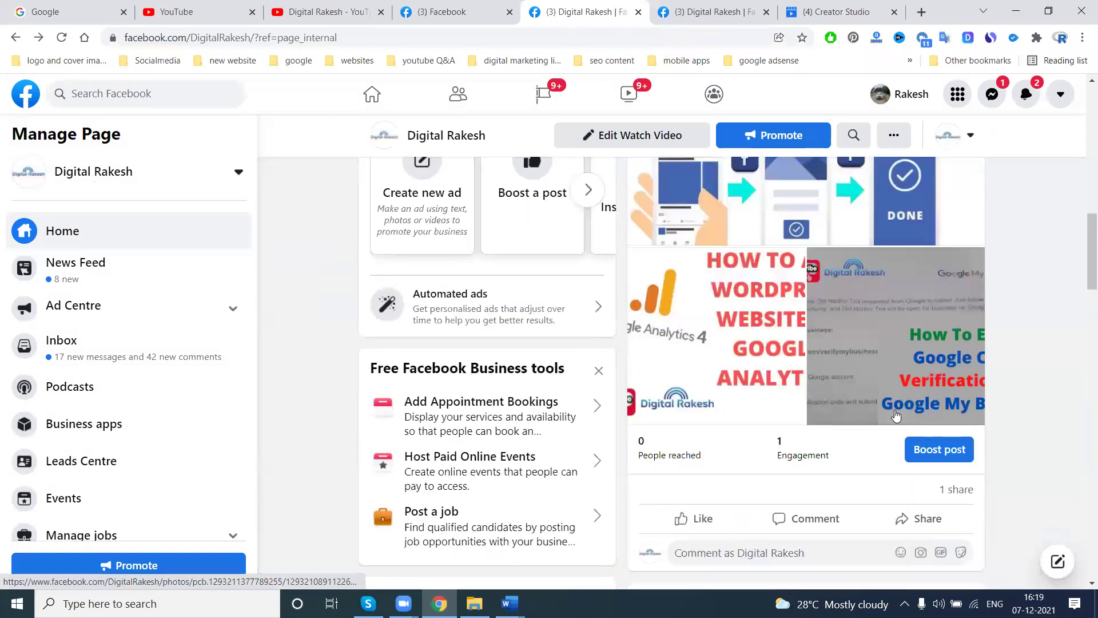
scroll(896, 415, "down", 3)
left_click(915, 377)
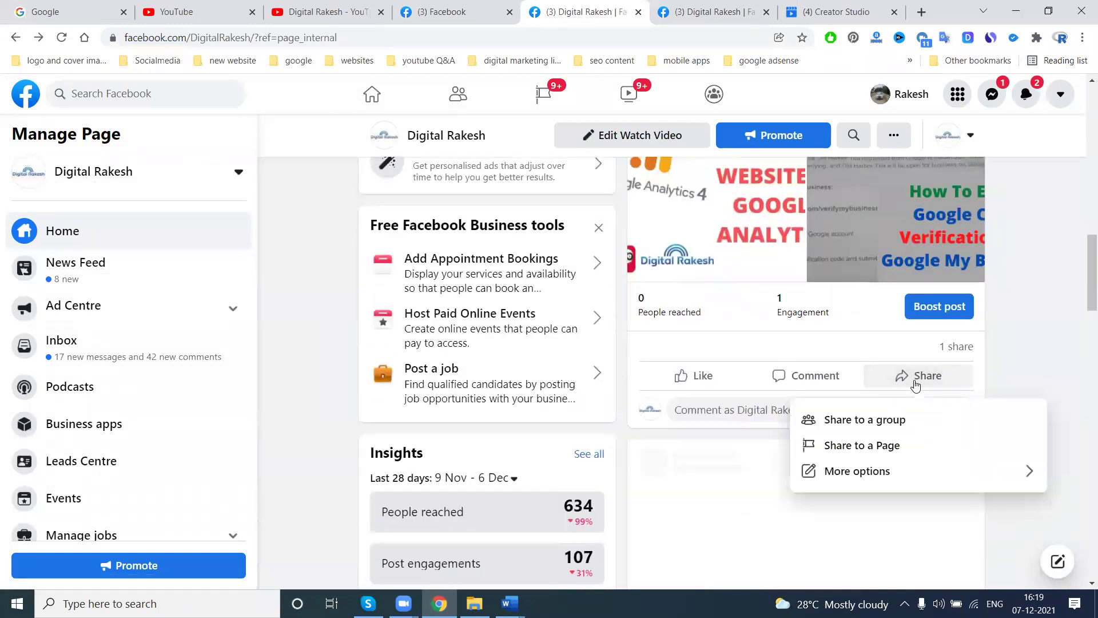
left_click(865, 420)
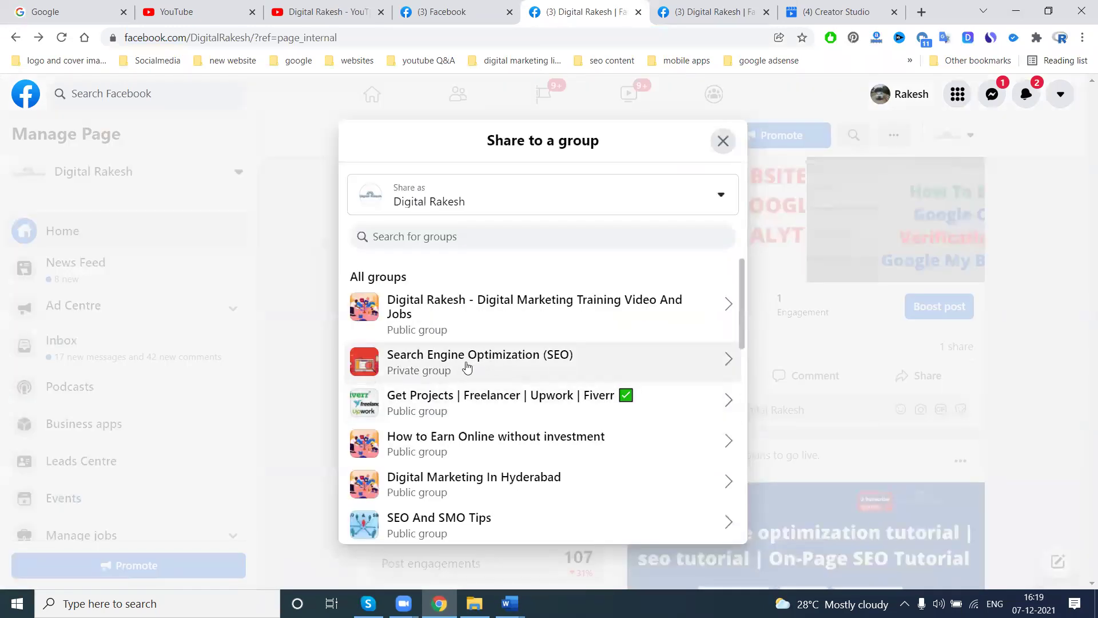
scroll(467, 367, "down", 3)
scroll(480, 356, "down", 8)
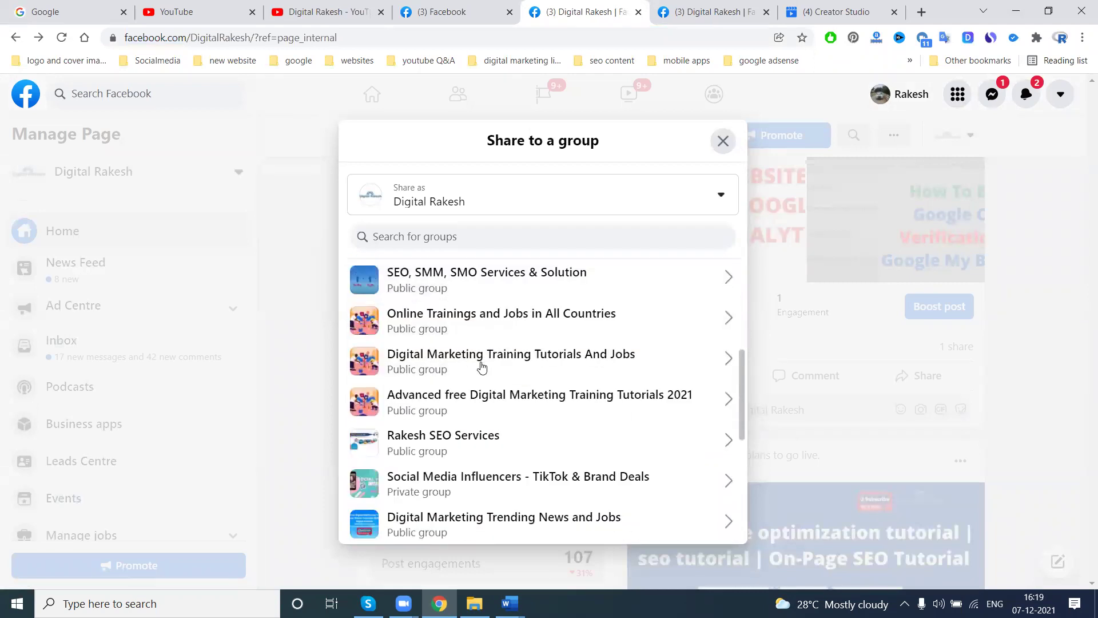
scroll(482, 366, "down", 7)
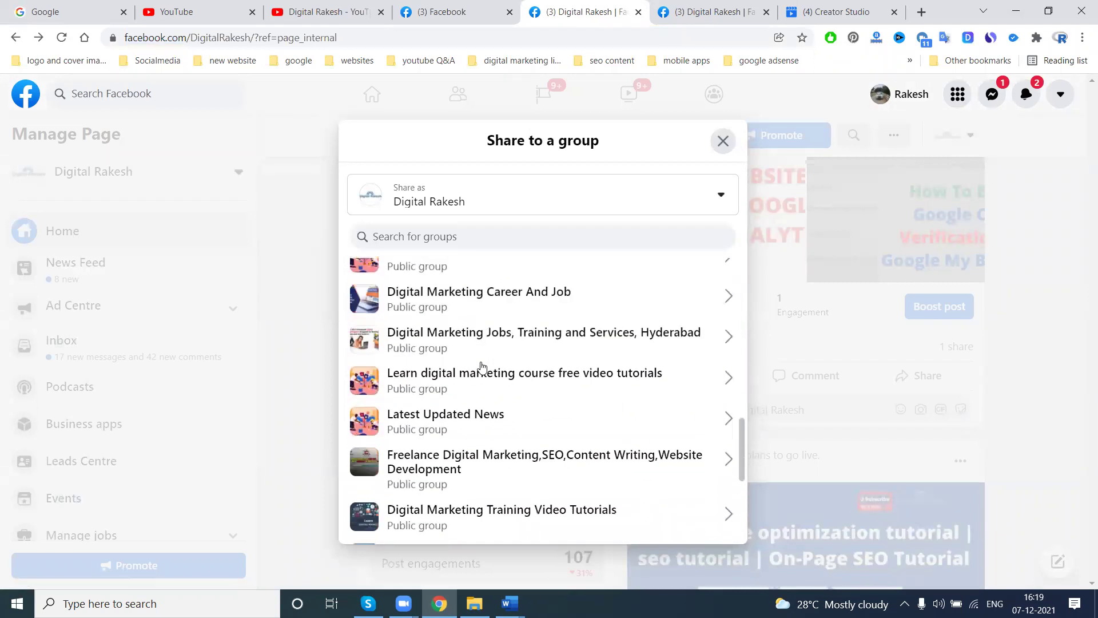
left_click(496, 319)
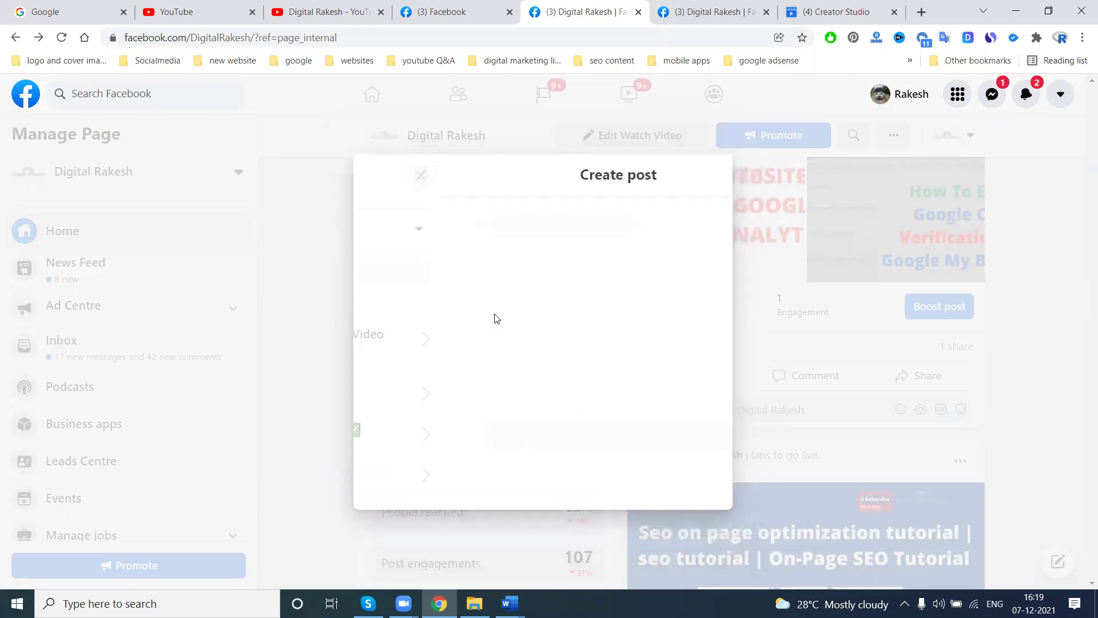
Step: Copy the promotional text from the Word document into the group post and publish it
key("ctrl+v")
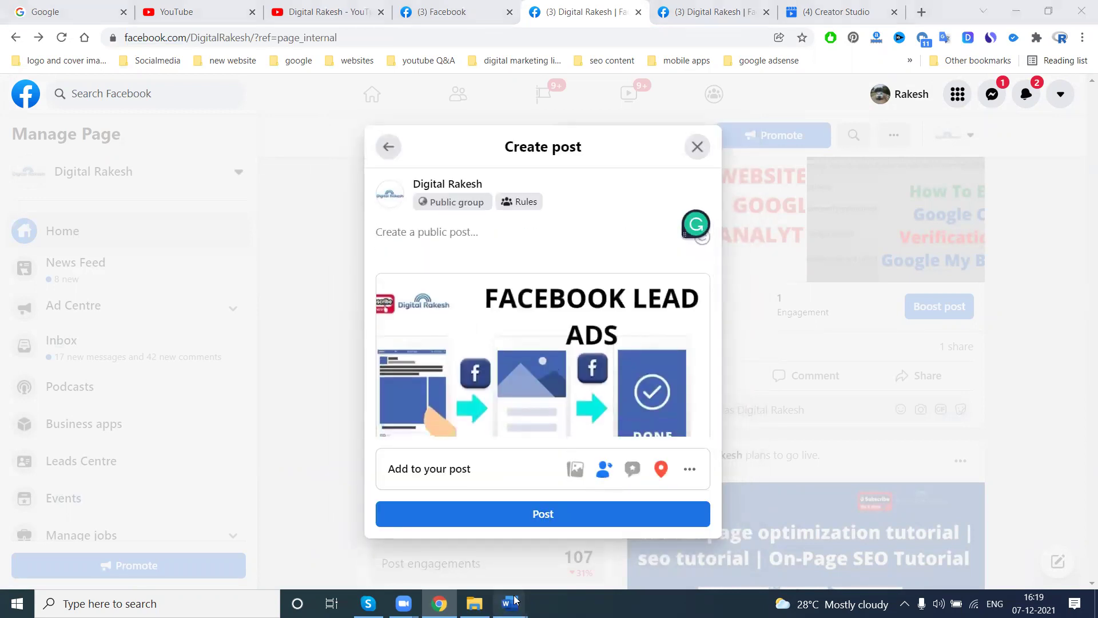
mouse_move(510, 603)
left_click(462, 538)
key("ctrl+c")
key("alt+Tab")
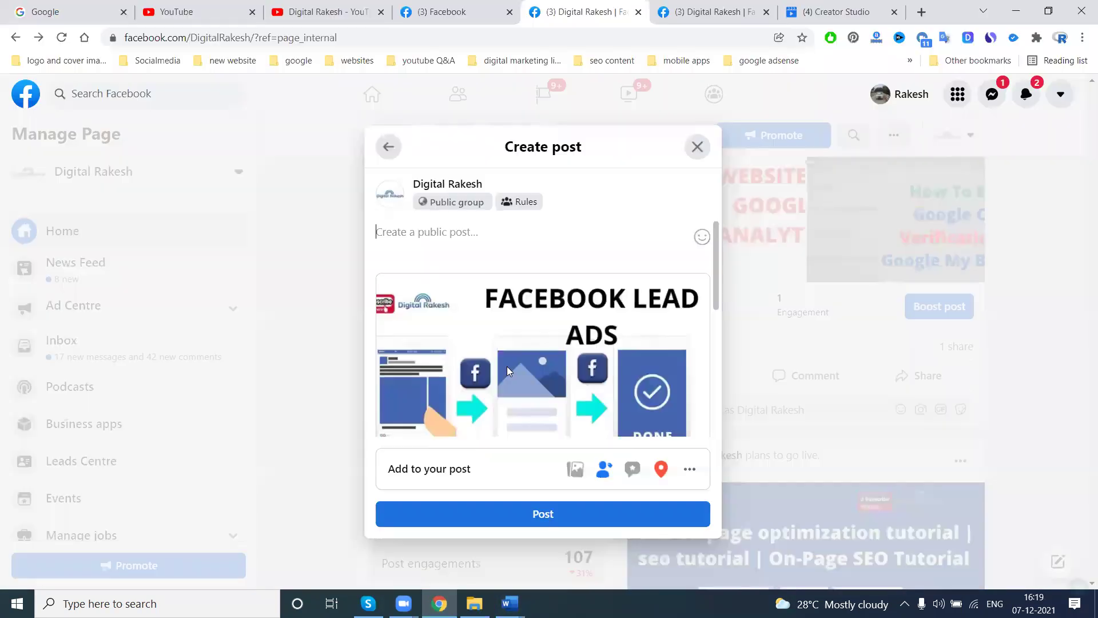
key("ctrl+v")
left_click(560, 515)
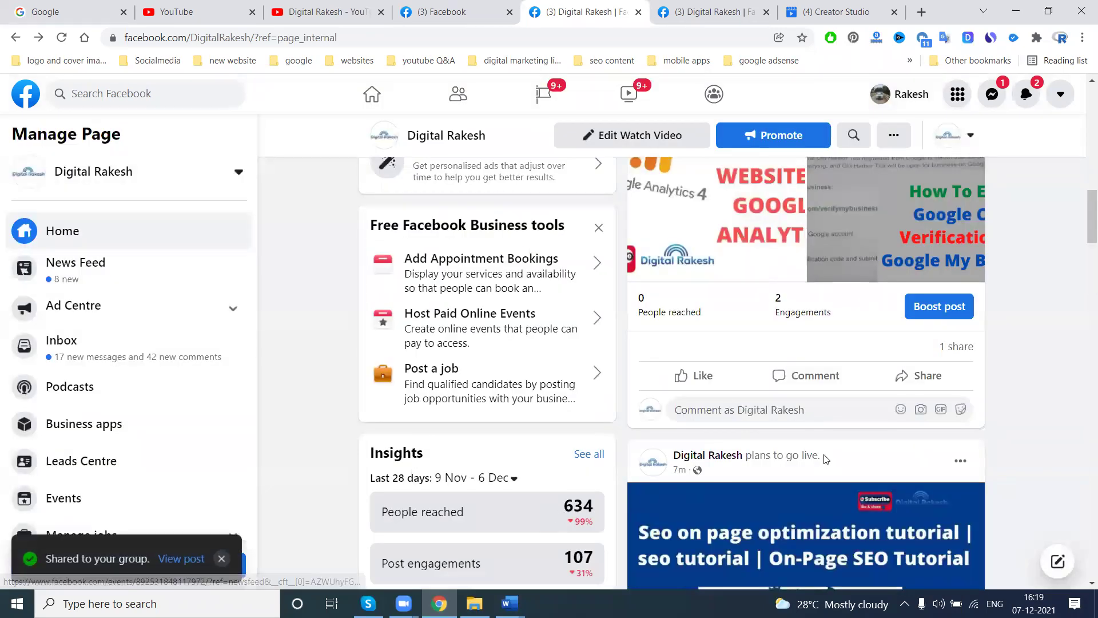
Step: Start a new photo post on the Page with the image "How to setup google search console for your website"
scroll(824, 454, "up", 5)
scroll(824, 454, "up", 3)
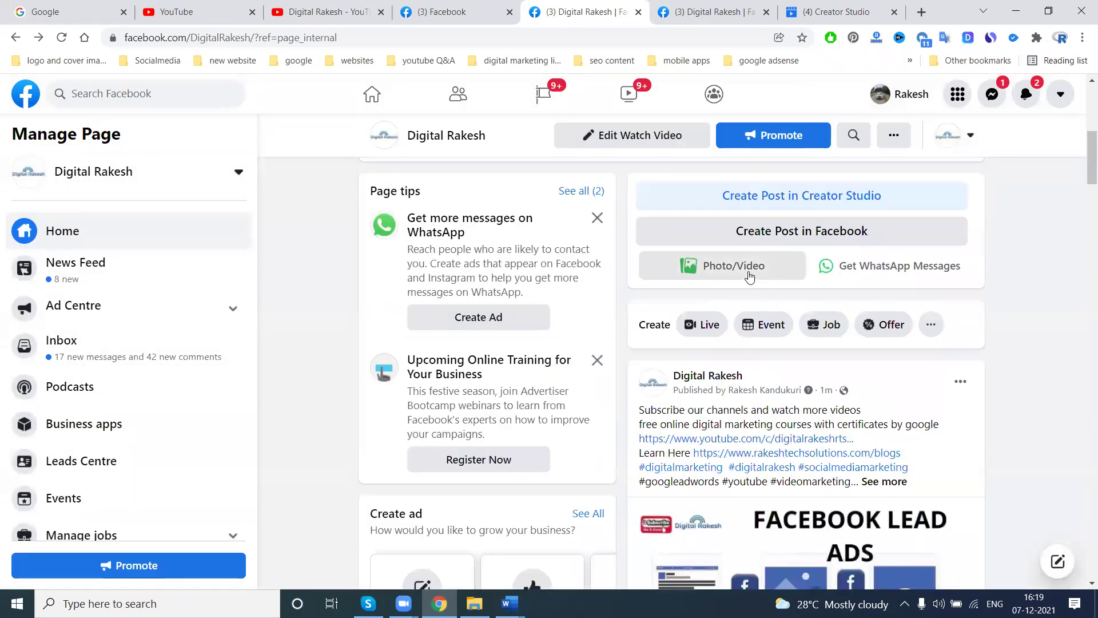
left_click(749, 275)
left_click(573, 318)
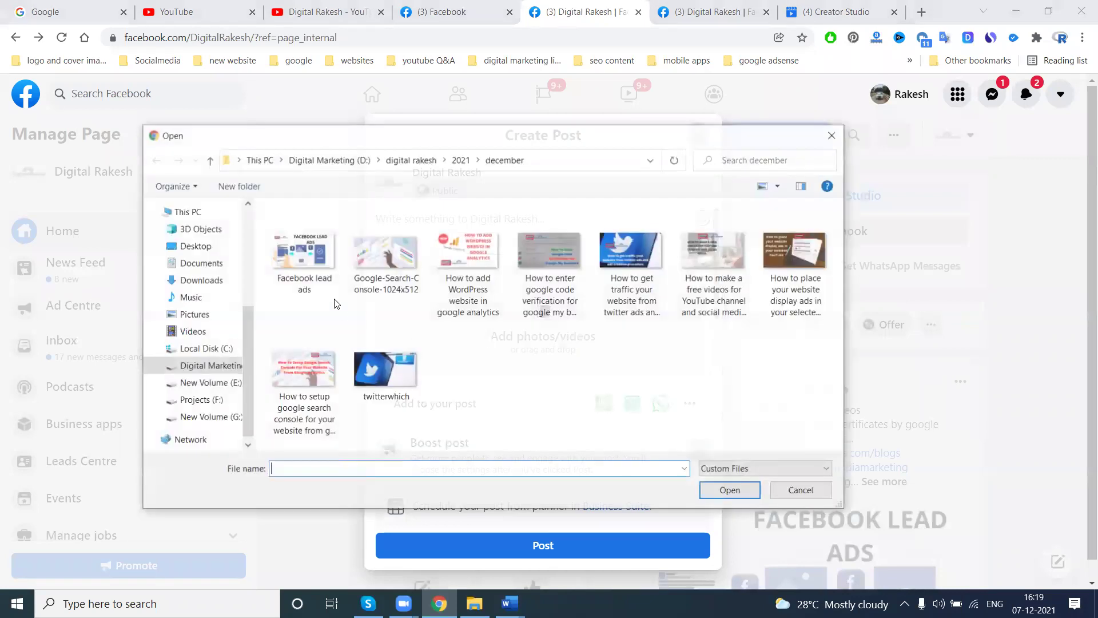
left_click(312, 273)
double_click(291, 380)
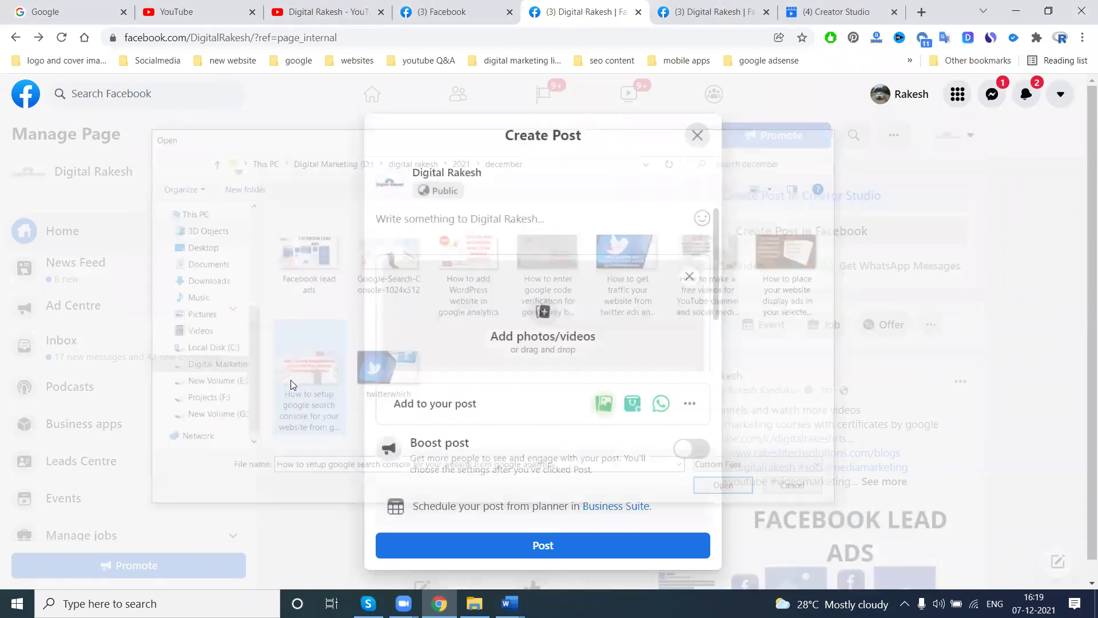
Step: Paste the promotional text and hashtags into the post, publish it and dismiss the product tagging offer
left_click(454, 225)
key("ctrl+v")
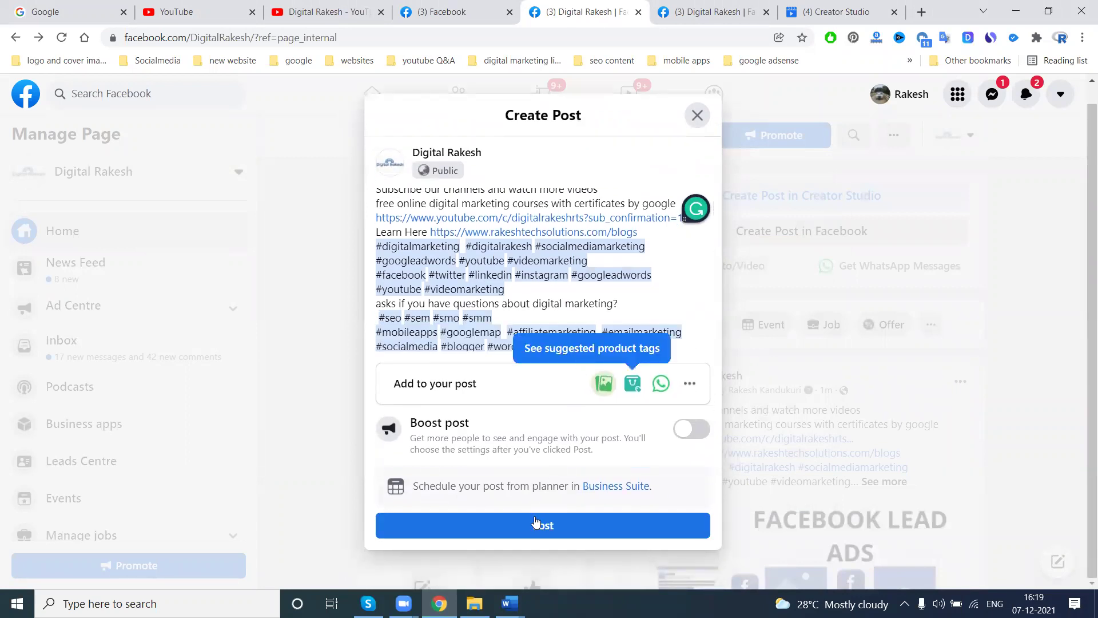
left_click(536, 524)
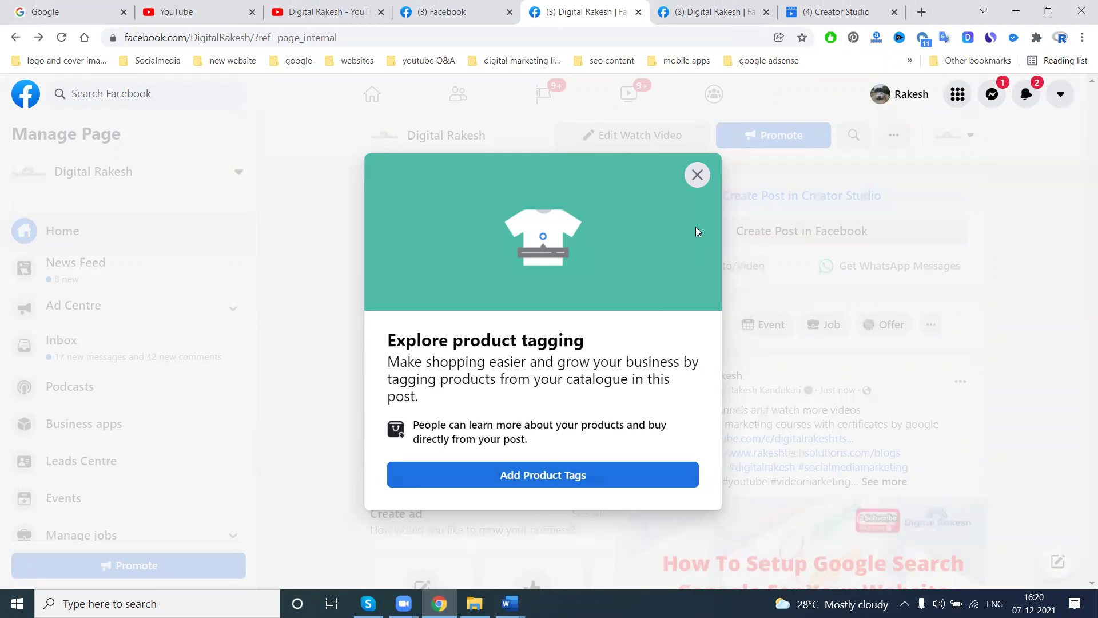
left_click(698, 175)
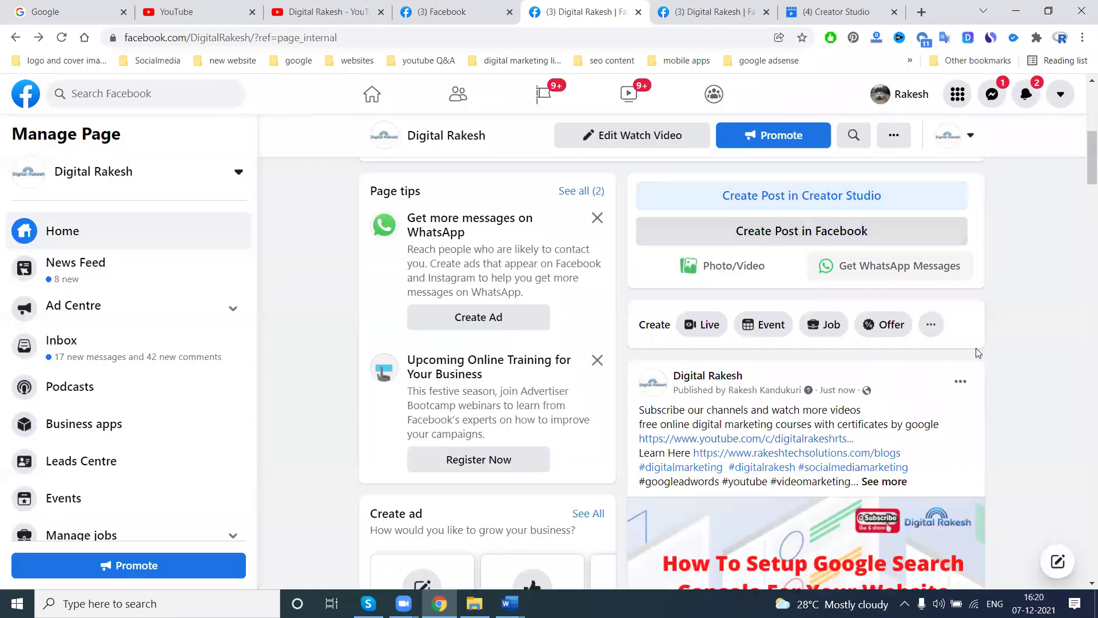
Step: Reload the Page and bring up the sharing controls of the newly published Google Search Console post
scroll(992, 365, "down", 3)
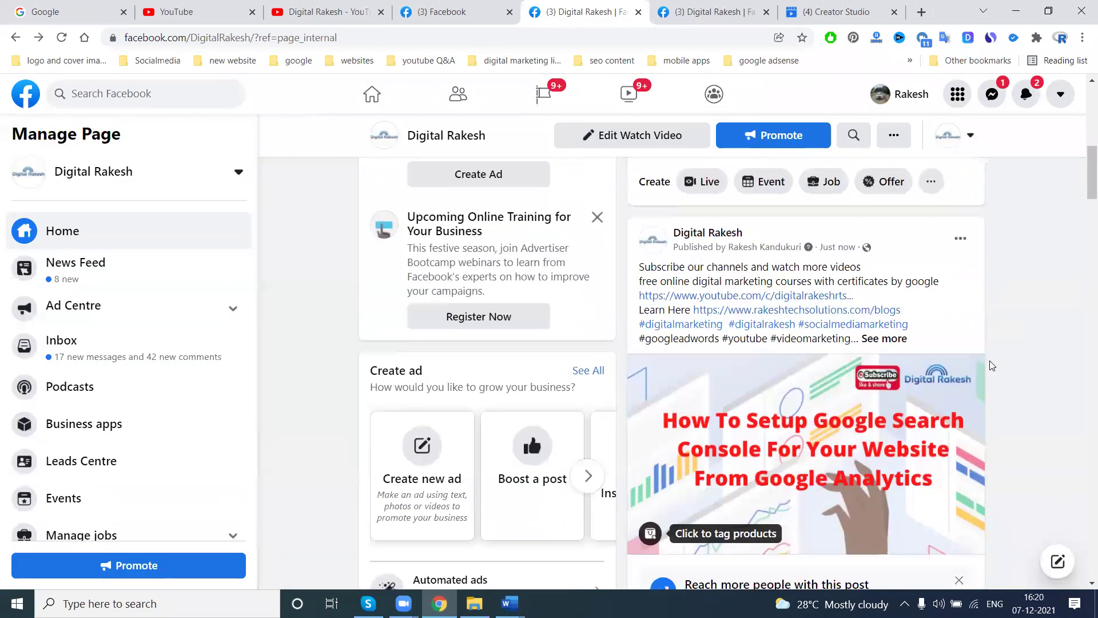
left_click(63, 38)
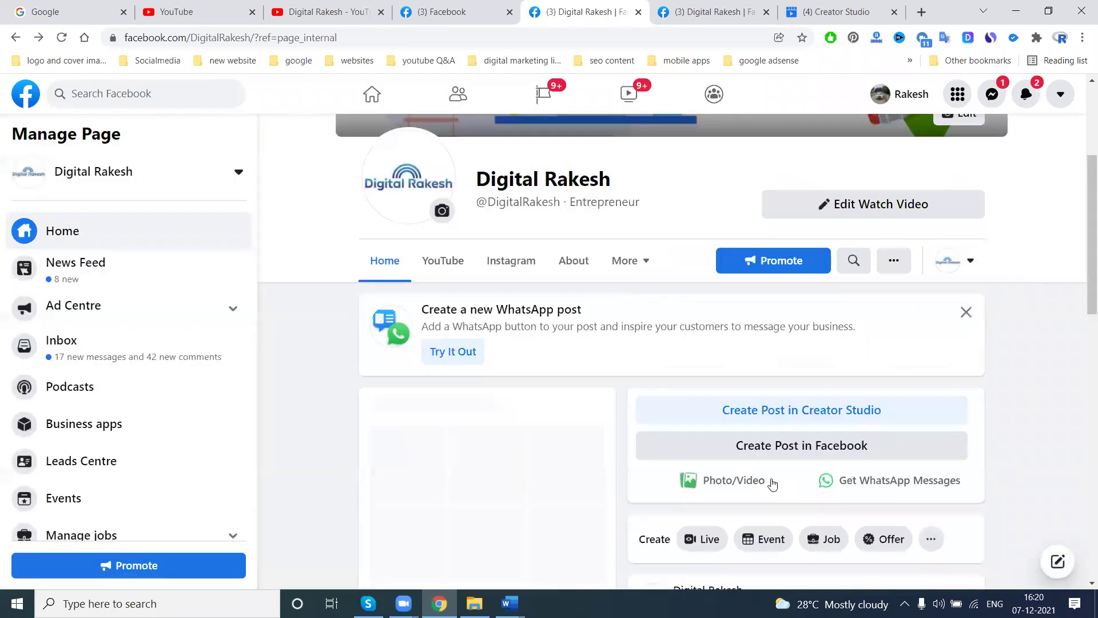
scroll(711, 451, "down", 12)
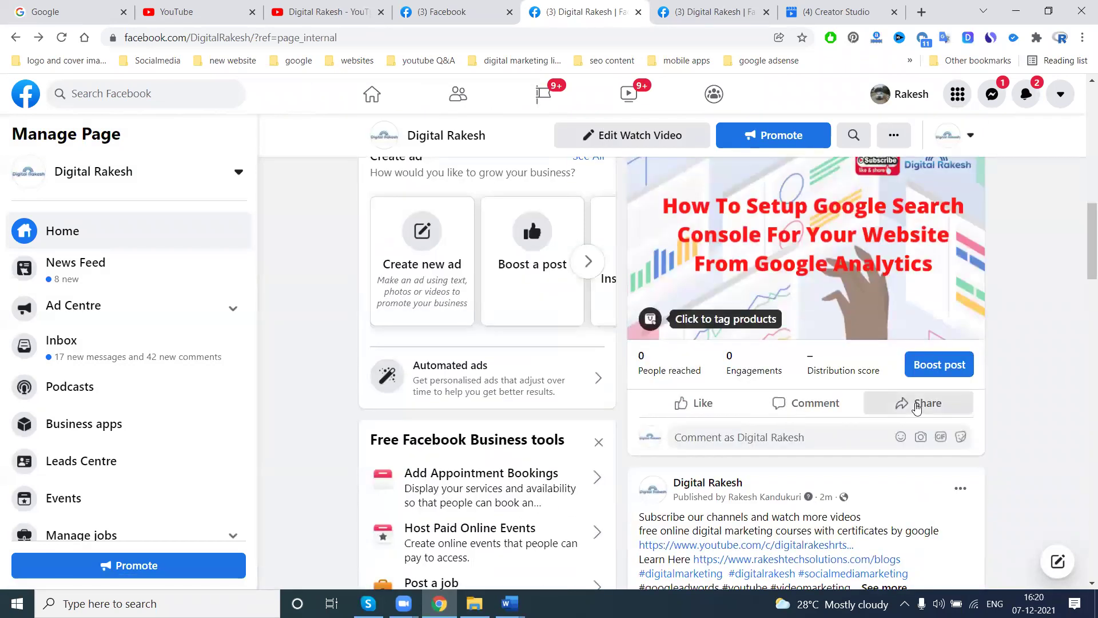
Step: Try to share the post to the Page "Digital Marketing Online Training in Hanamkonda Warangal" with the promotional text and hashtags, and discard the draft
left_click(917, 405)
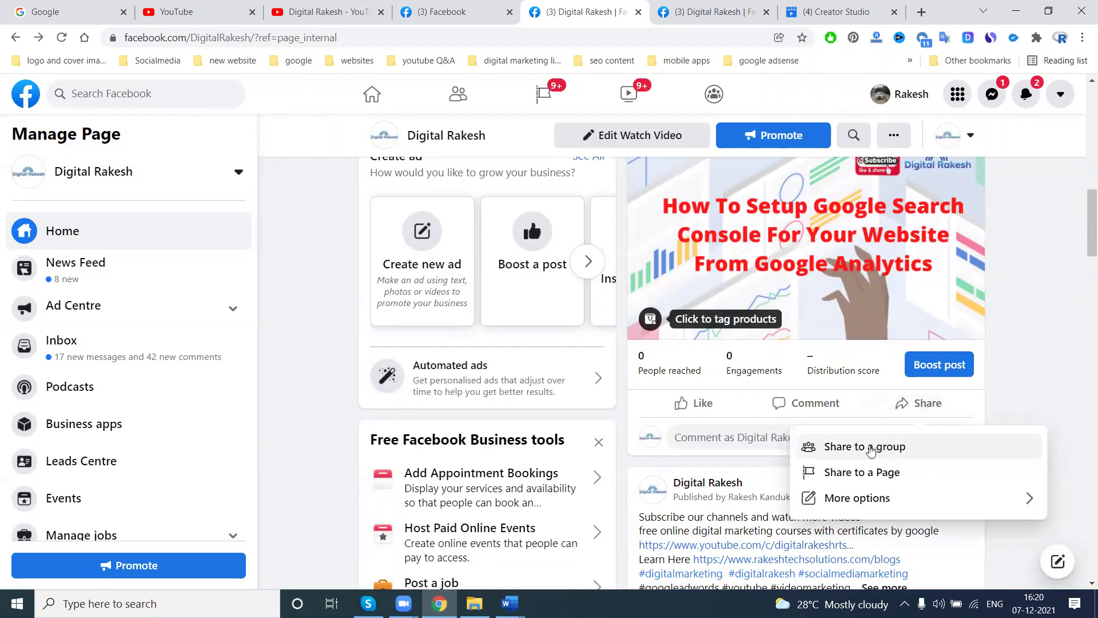
left_click(860, 497)
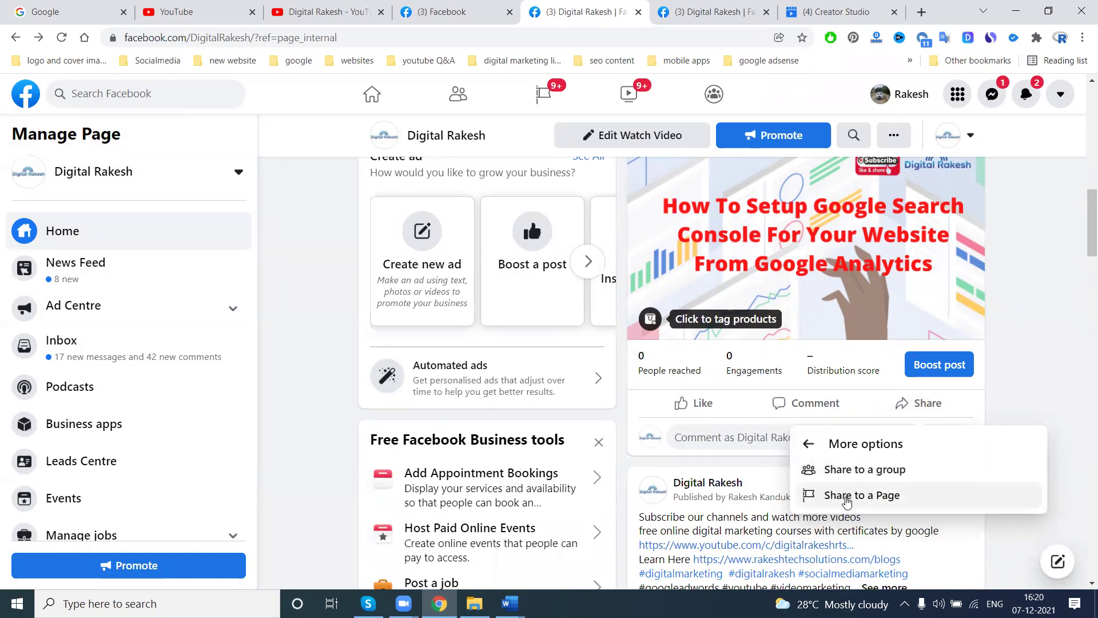
left_click(846, 497)
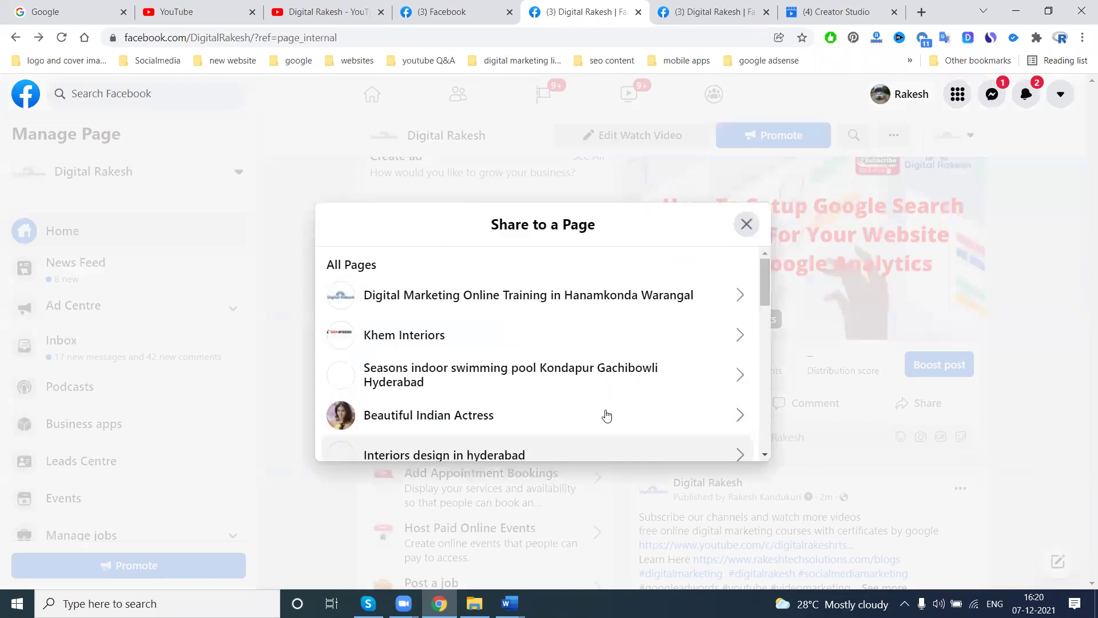
left_click(444, 294)
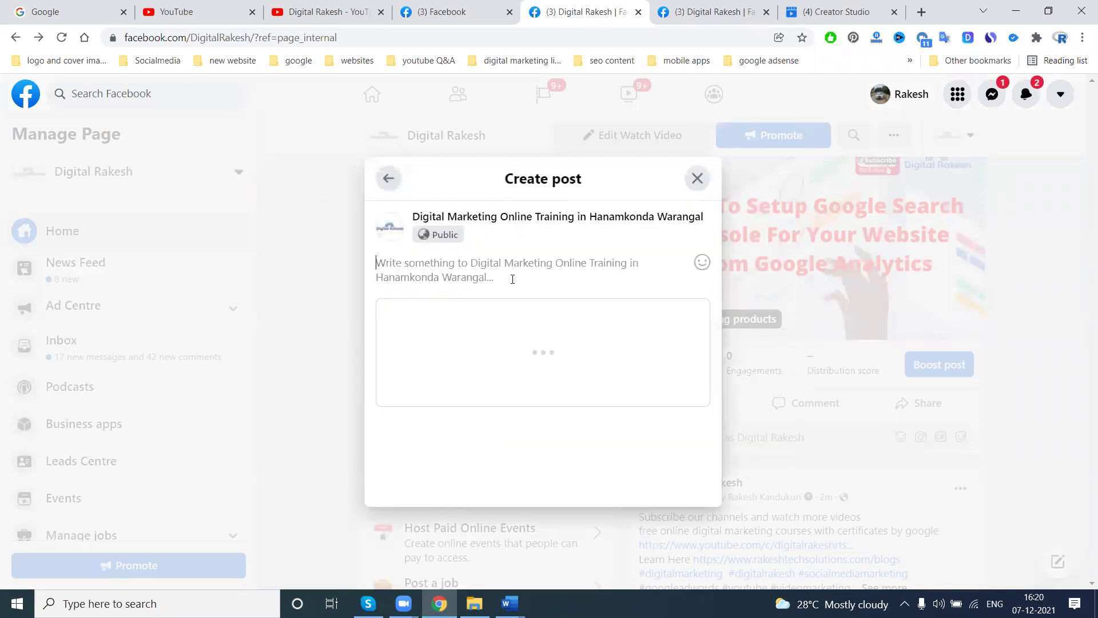
key("ctrl+v")
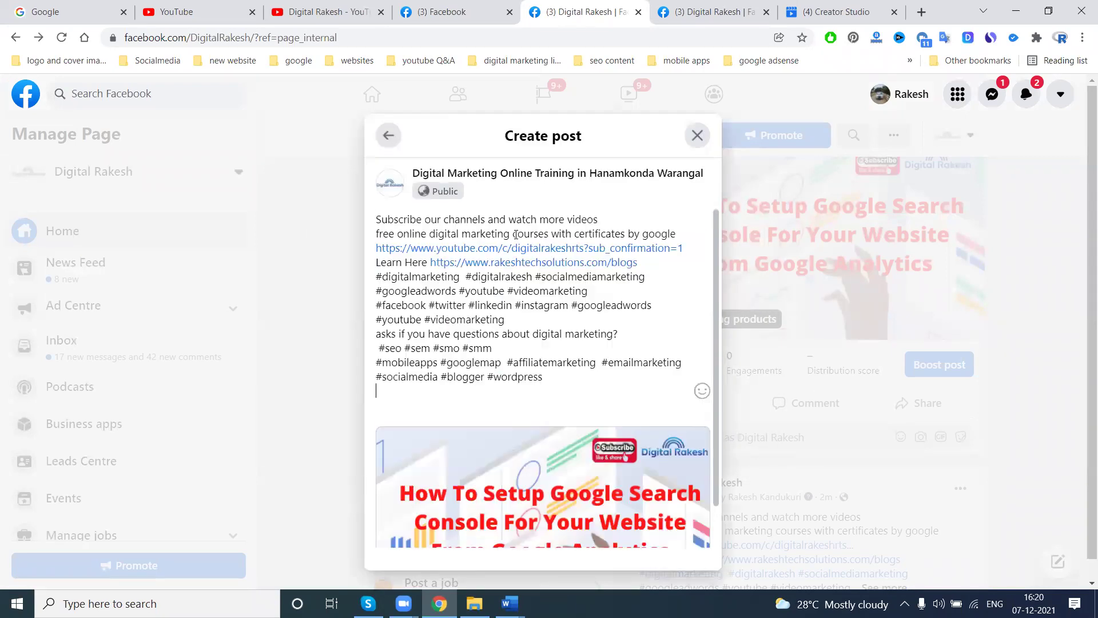
scroll(605, 354, "down", 4)
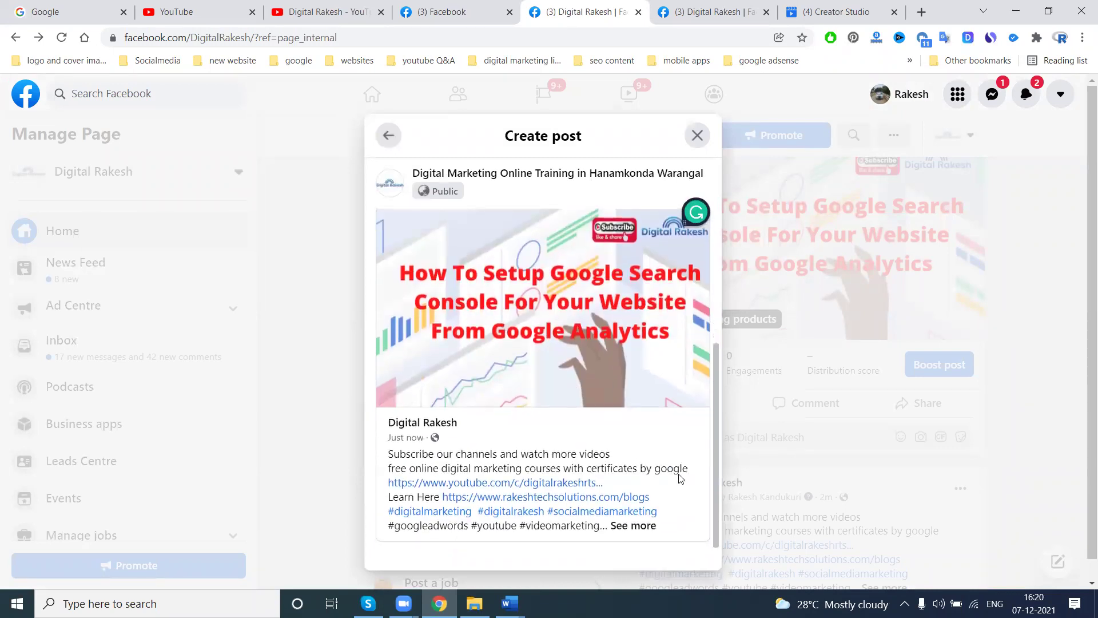
scroll(840, 417, "down", 1)
scroll(648, 401, "up", 4)
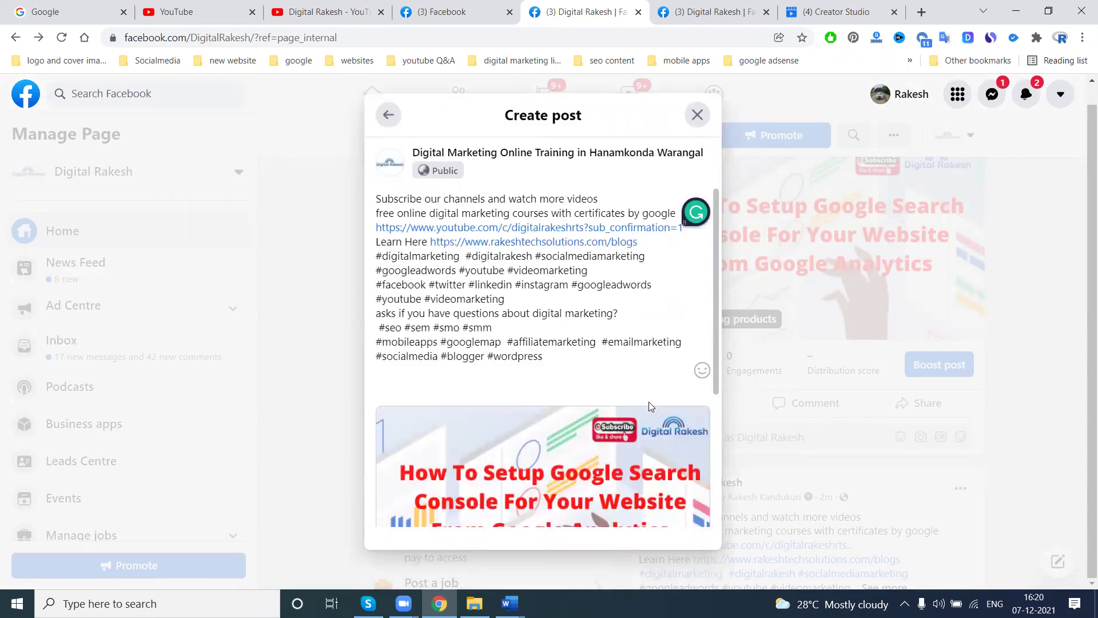
scroll(649, 402, "down", 4)
scroll(652, 393, "up", 4)
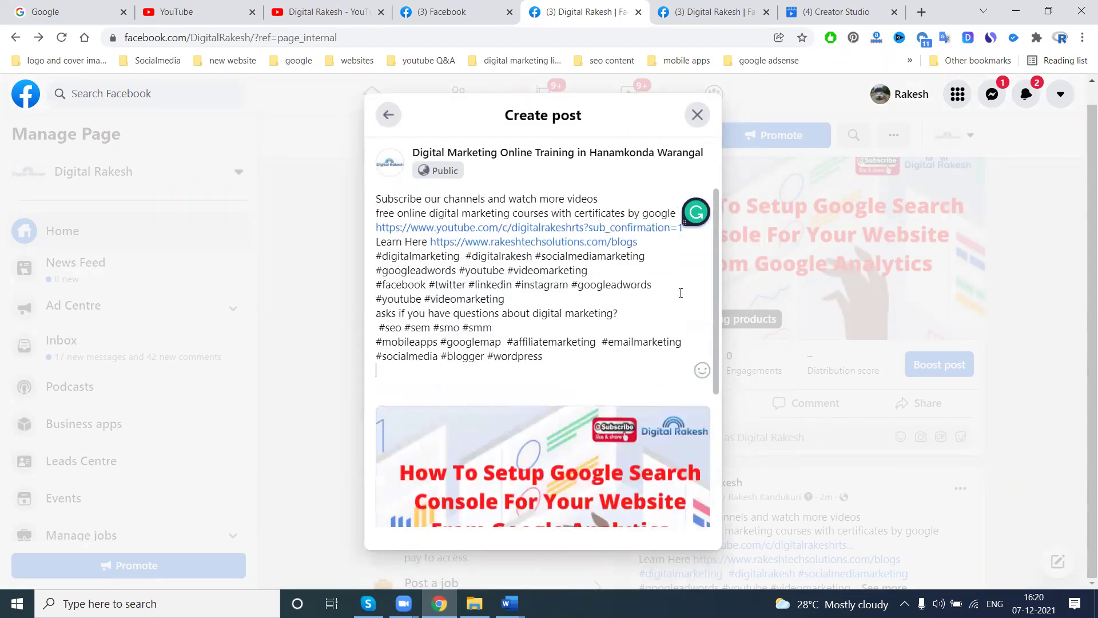
left_click(698, 118)
Step: Share the Google Search Console post to the owner's personally named Page with the promotional text and hashtags, and publish it
left_click(917, 401)
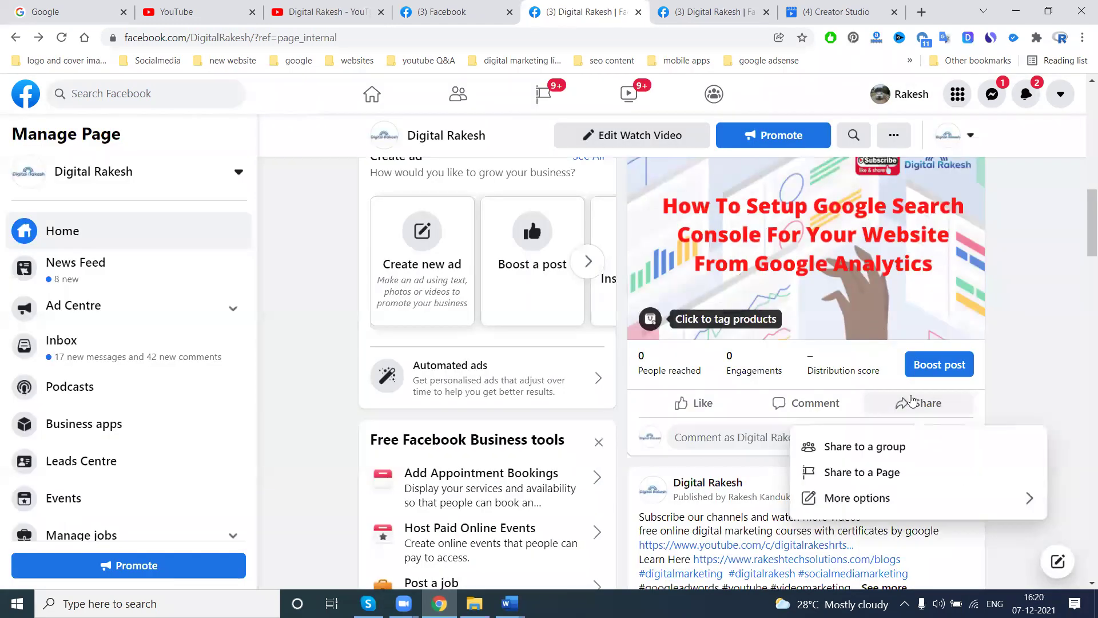
left_click(884, 472)
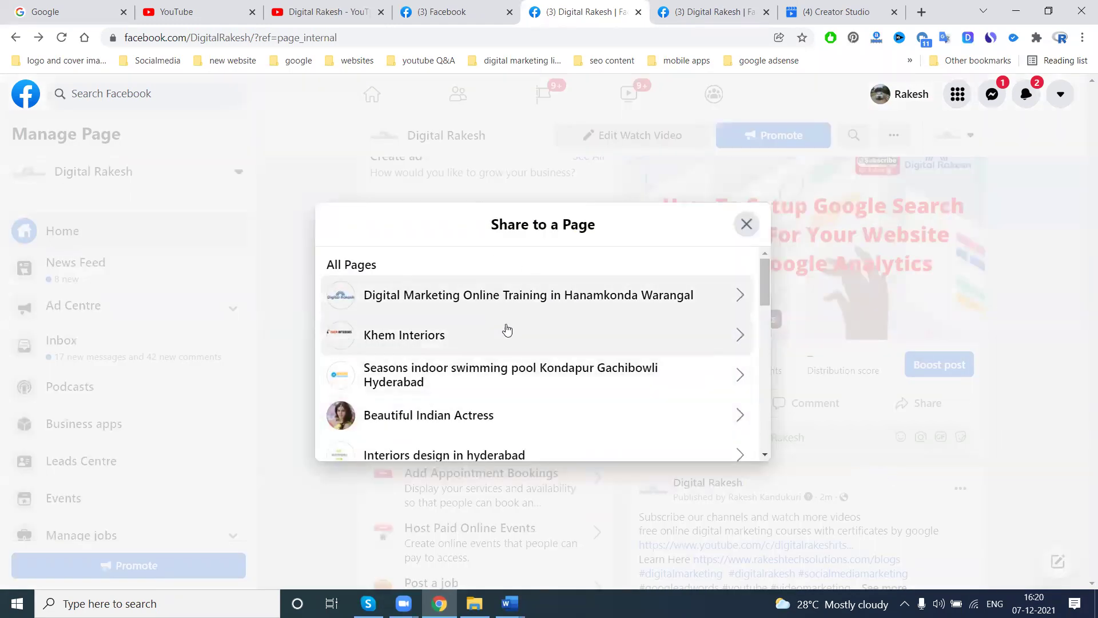
scroll(507, 326, "down", 8)
scroll(509, 332, "up", 1)
scroll(510, 336, "up", 3)
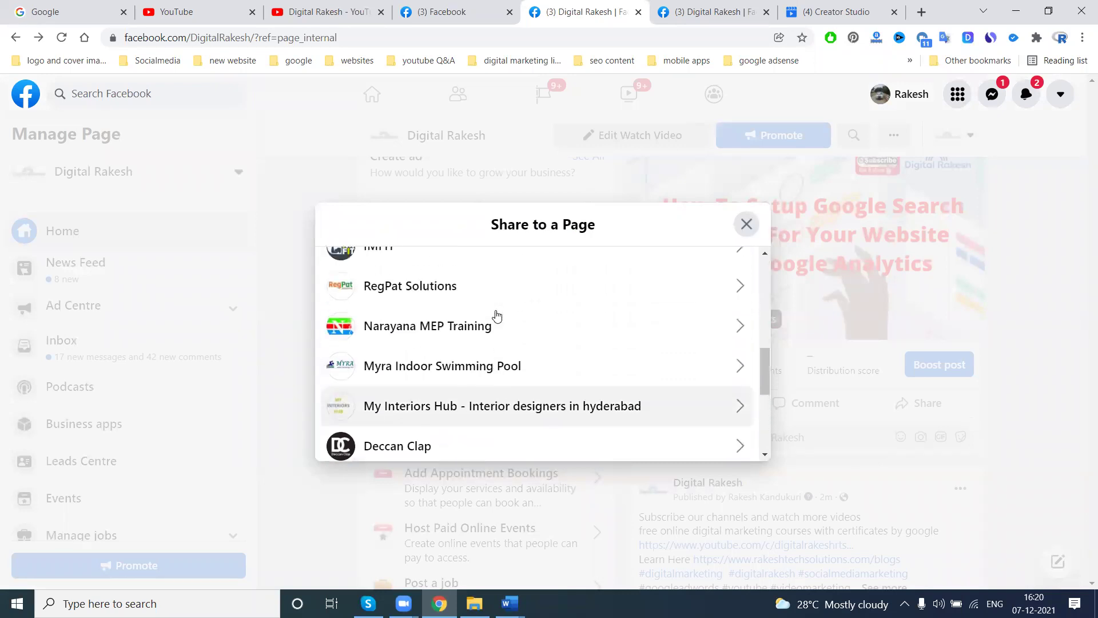
scroll(481, 366, "up", 1)
left_click(479, 326)
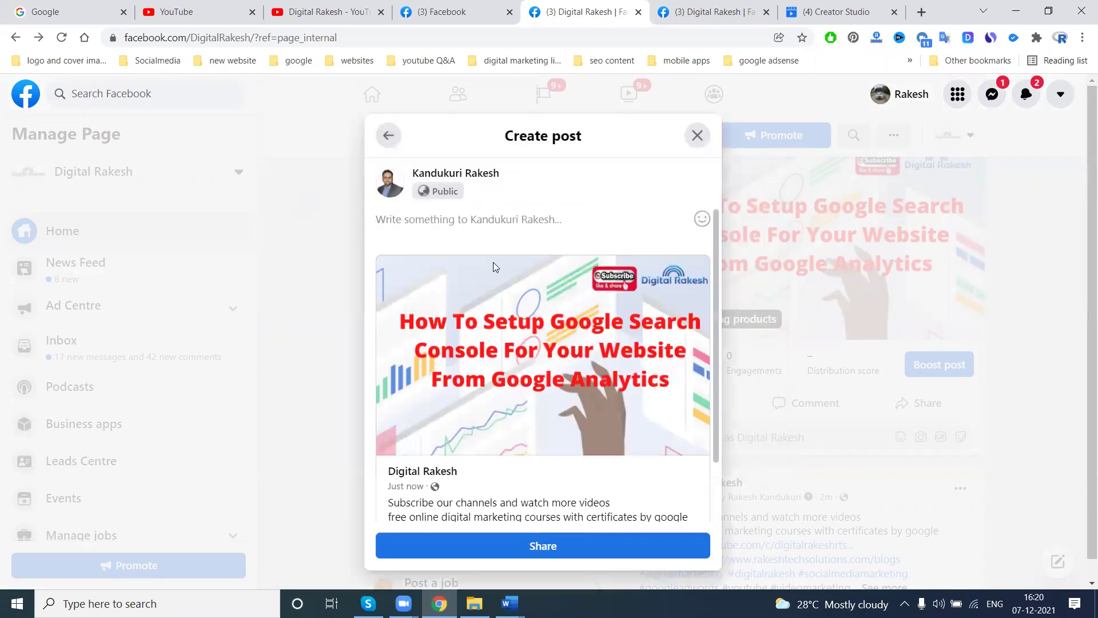
scroll(539, 420, "down", 4)
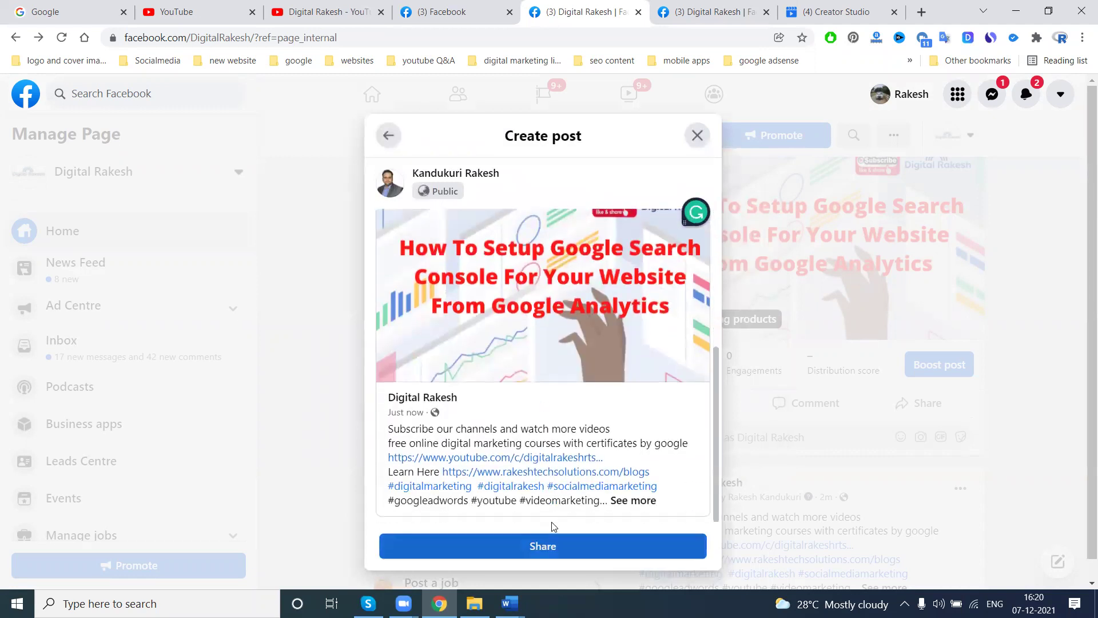
left_click(552, 535)
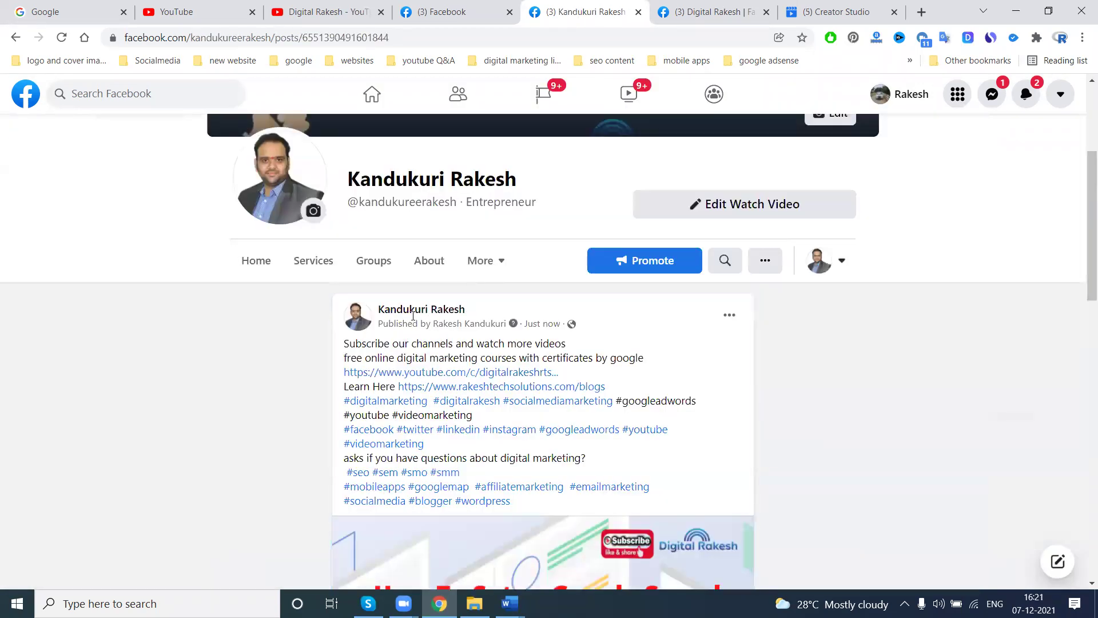
Step: Copy the web address of the shared post and open it in a new Incognito window
scroll(400, 307, "down", 9)
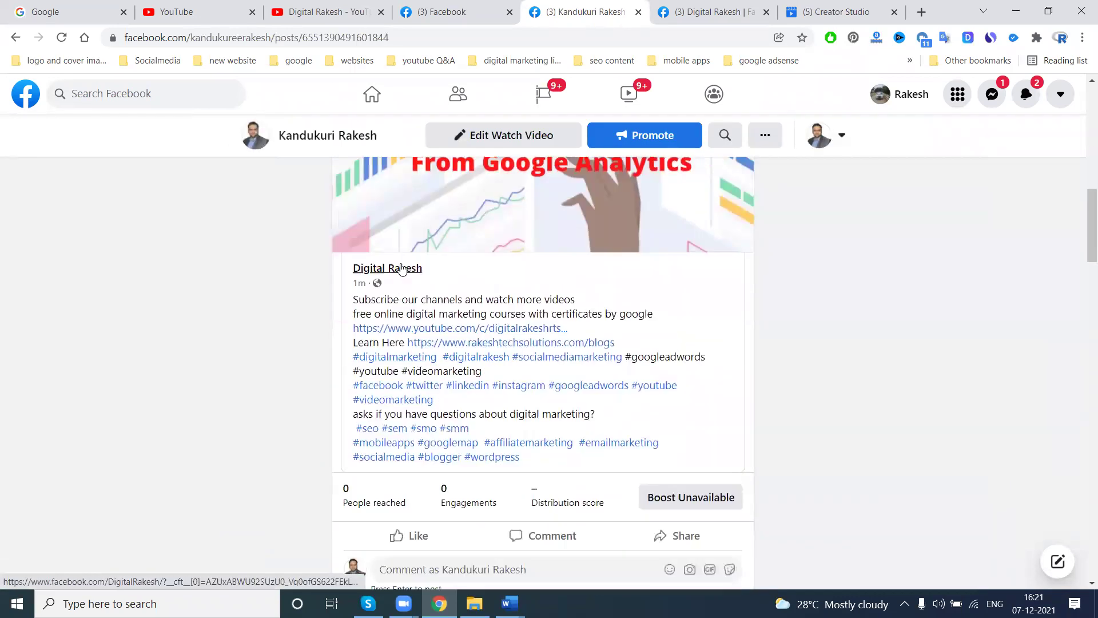
left_click(379, 37)
key("ctrl+c")
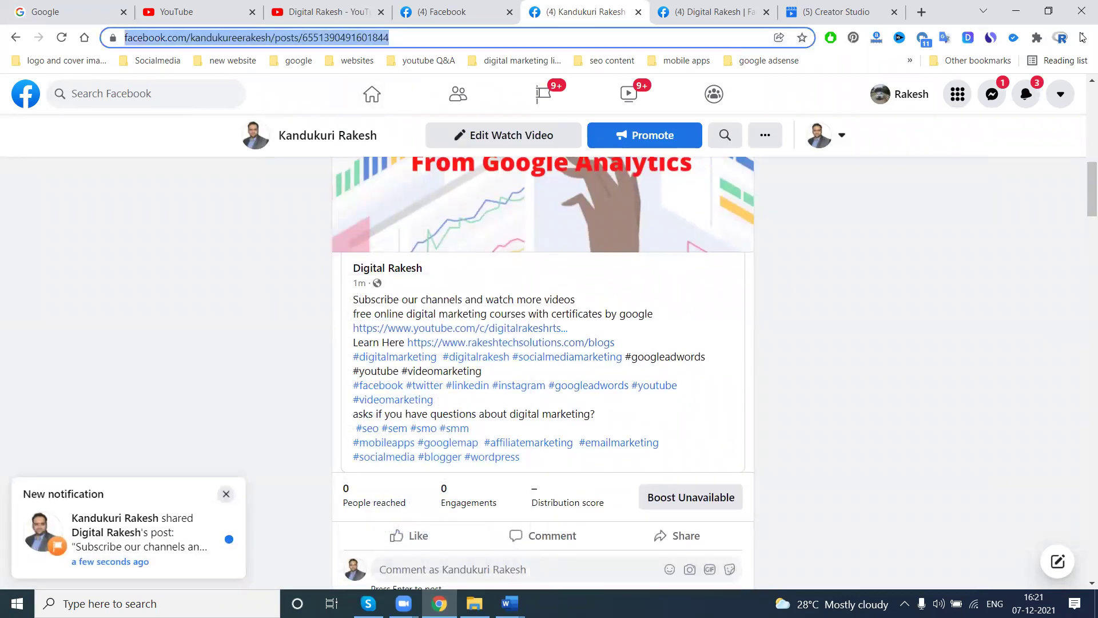
left_click(1083, 37)
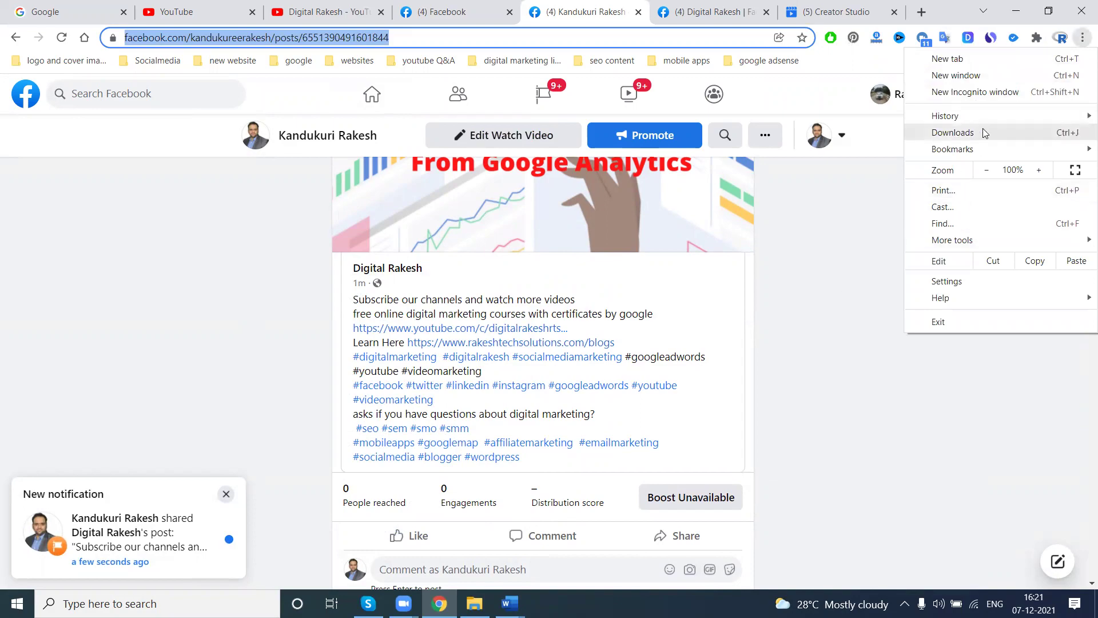
left_click(991, 93)
key("ctrl+v")
key("Return")
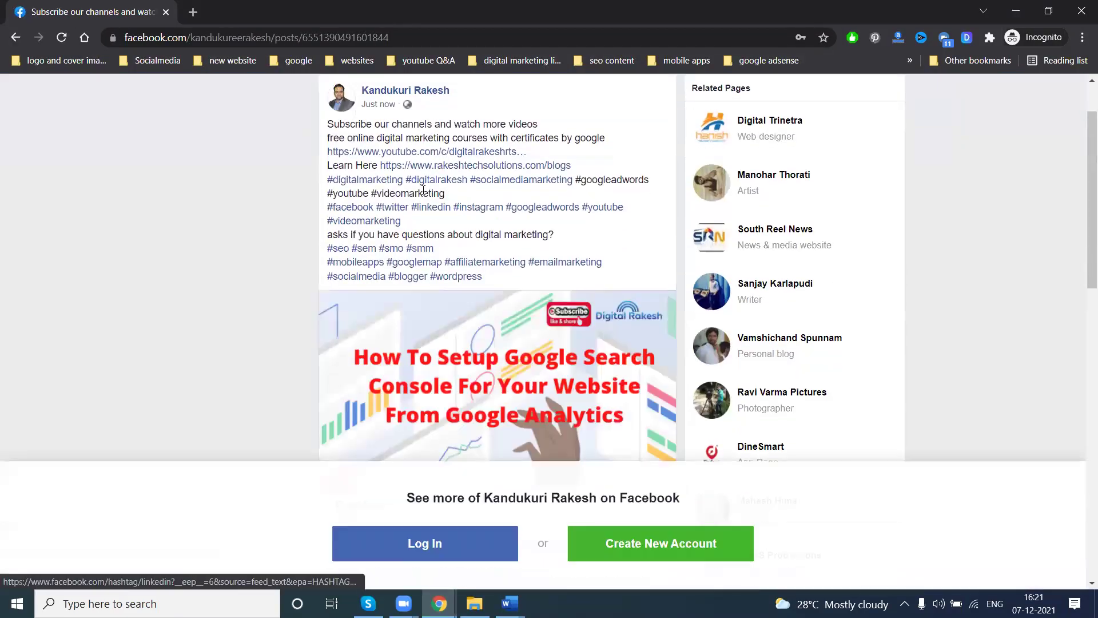
Step: Review the shared post as a logged-out visitor, follow its link to the Digital Rakesh Page, and close the Incognito window
scroll(428, 286, "down", 3)
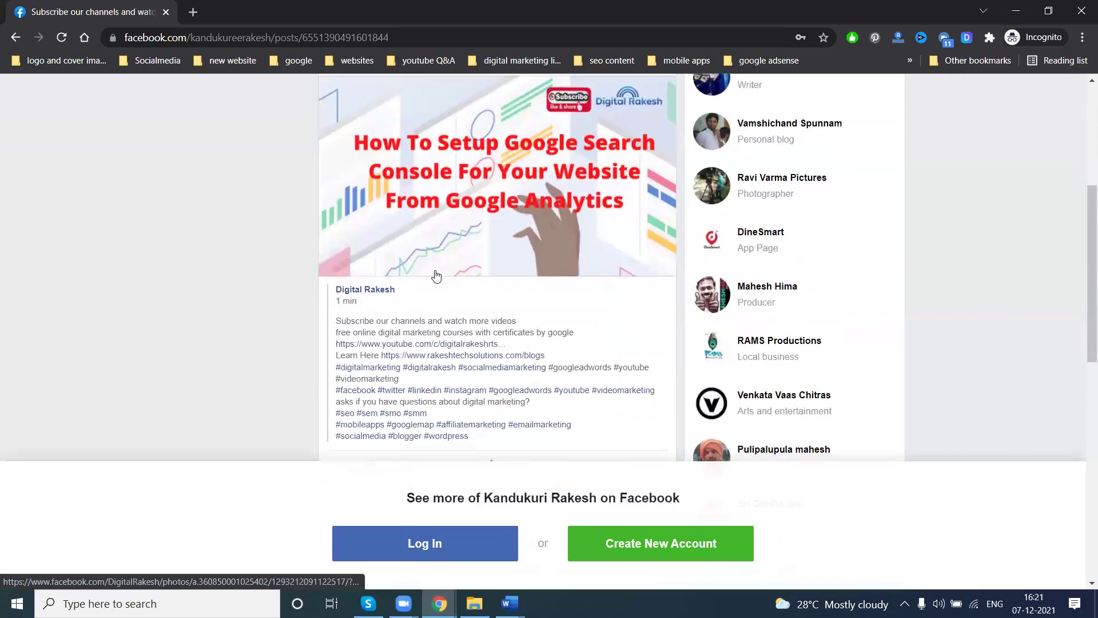
left_click(380, 294)
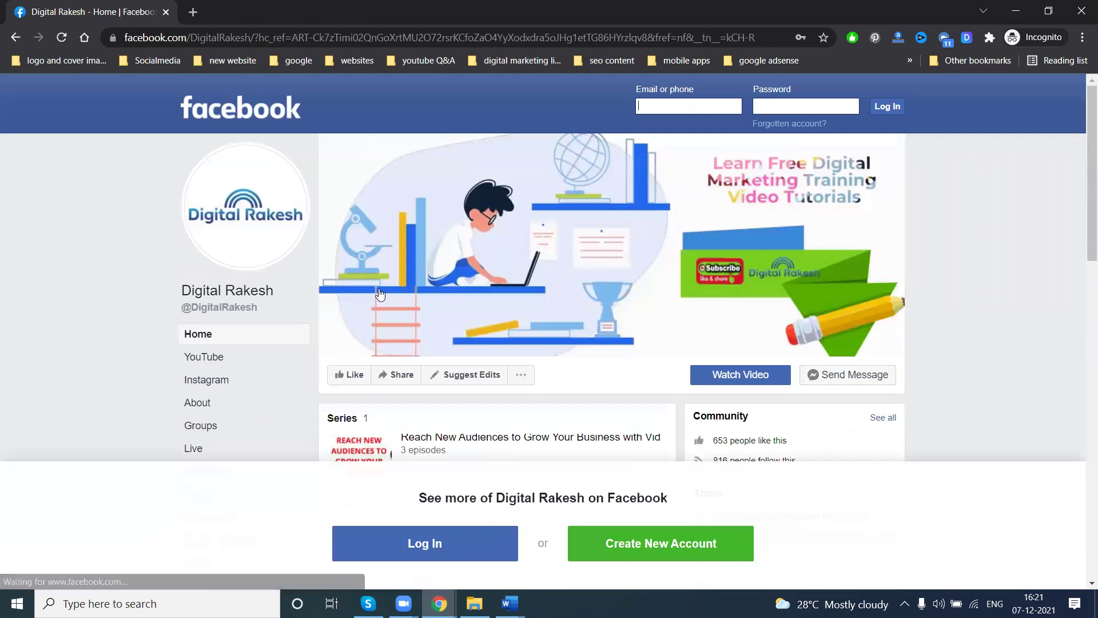
scroll(464, 284, "down", 2)
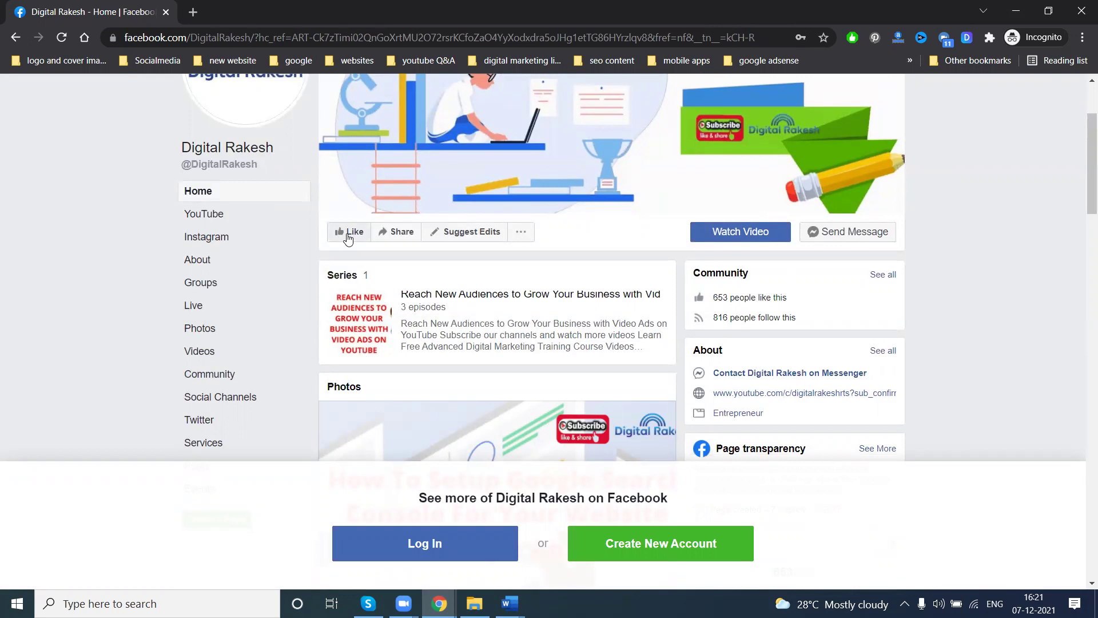
left_click(1079, 11)
Step: Search Facebook for "seo 2021" from the home feed, dismiss the notification and limit the results to groups
left_click(418, 37)
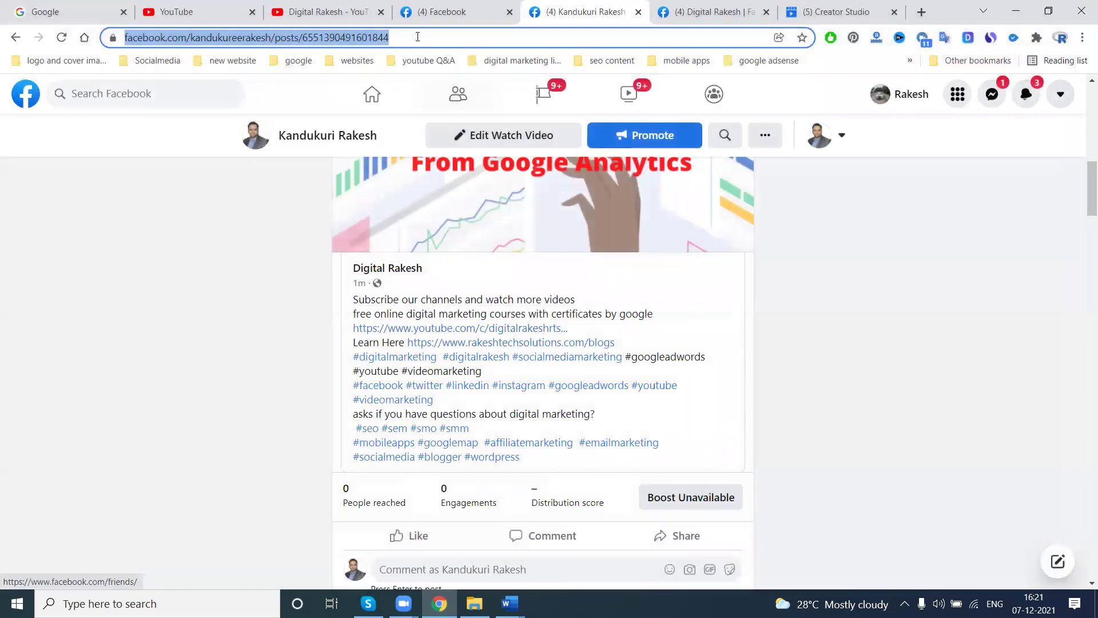
left_click(438, 12)
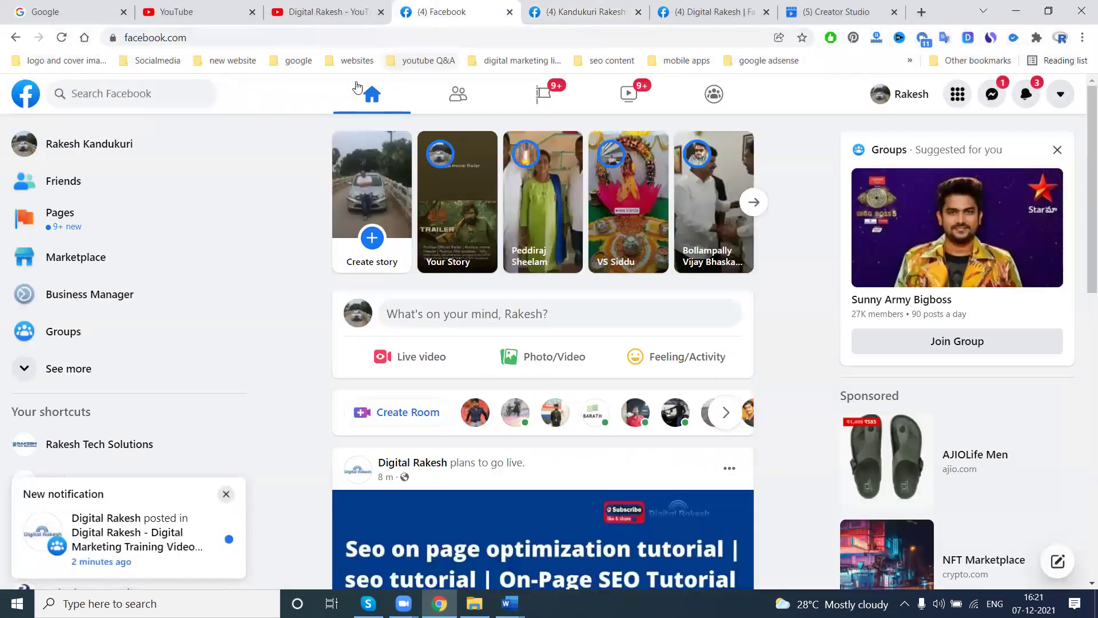
left_click(196, 91)
type("seo")
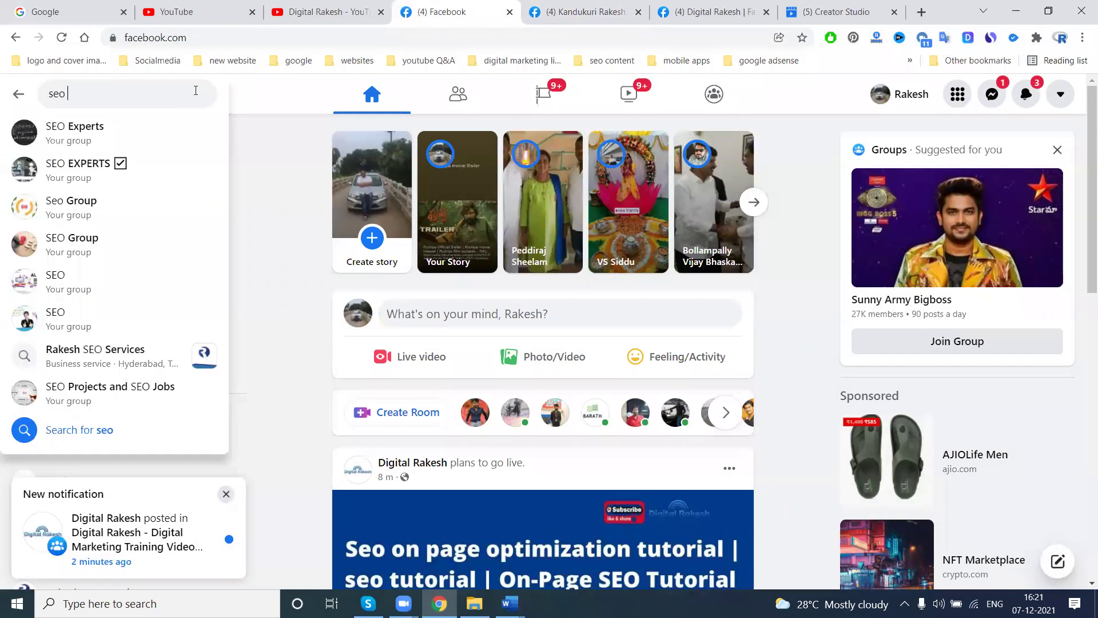
type(" 202")
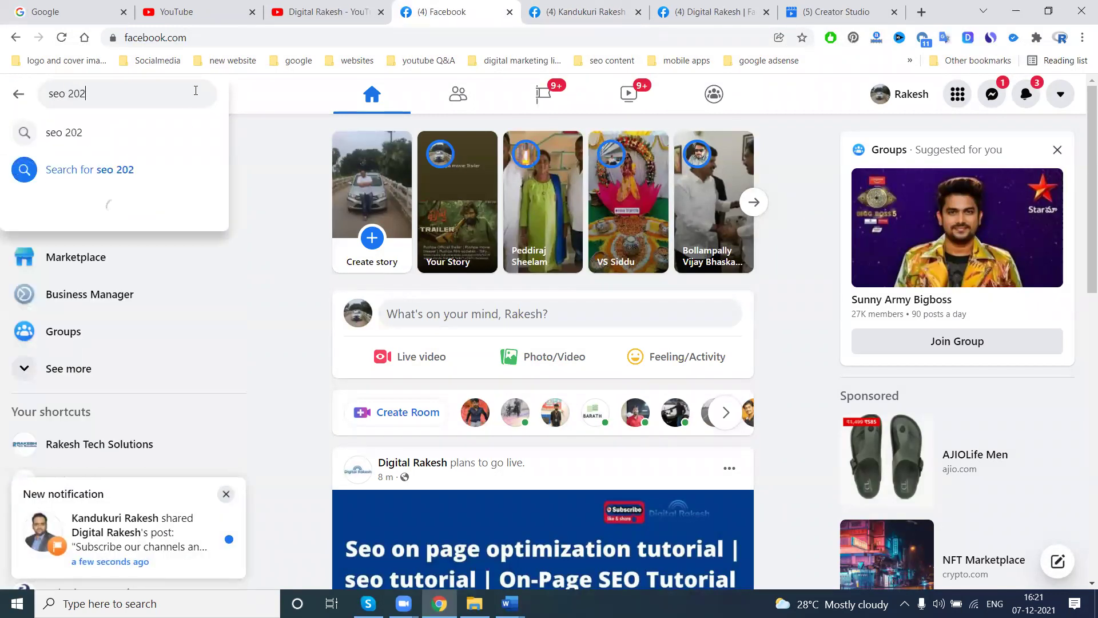
type("1")
key("Return")
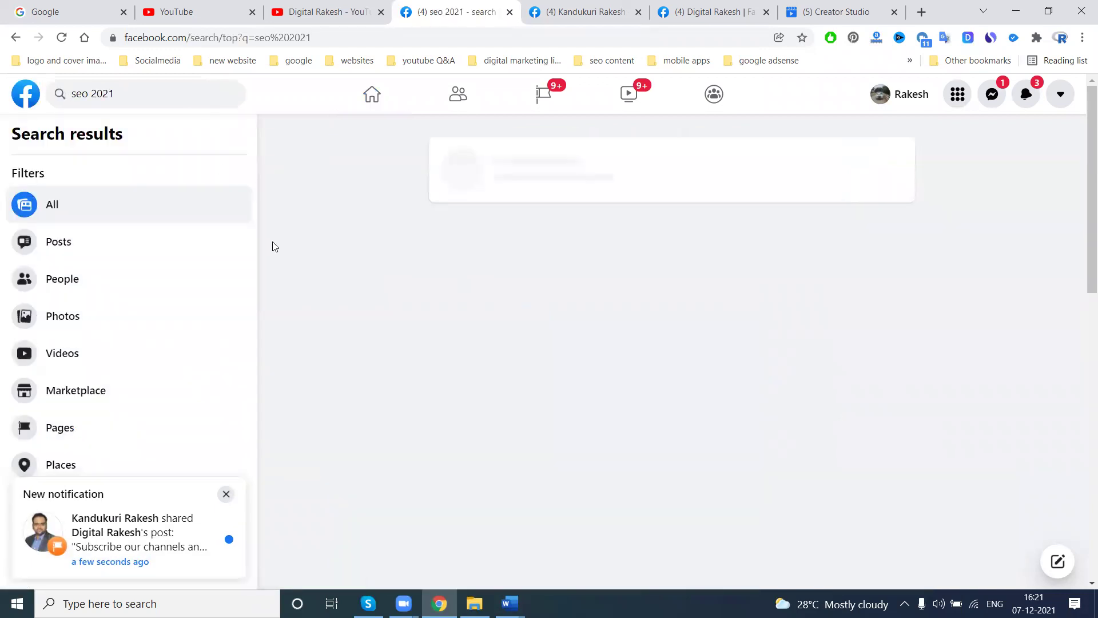
left_click(225, 494)
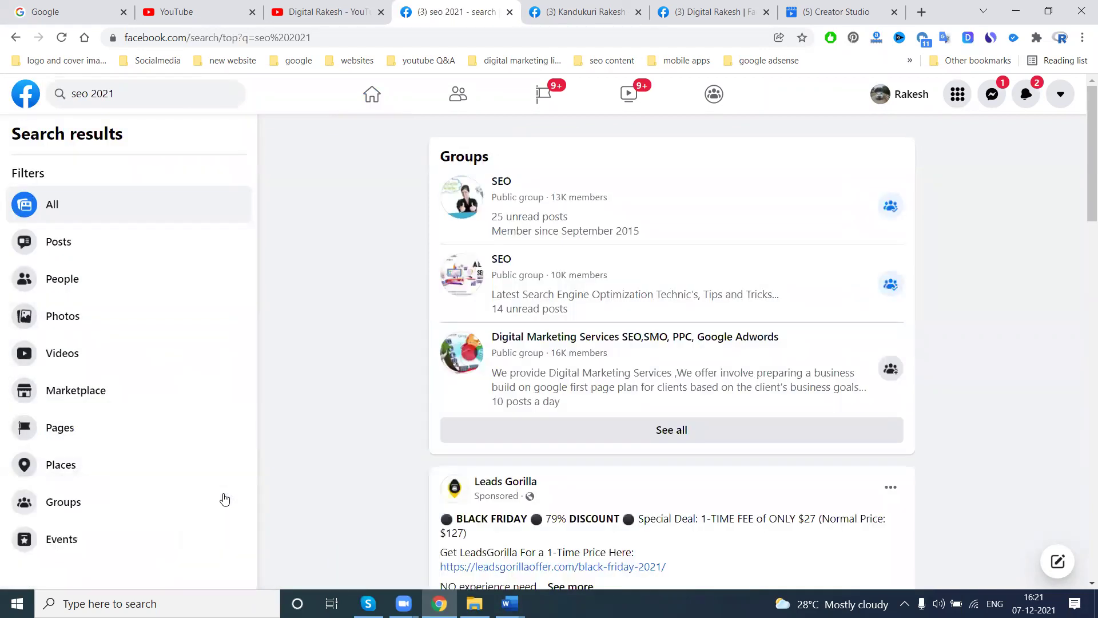
left_click(115, 504)
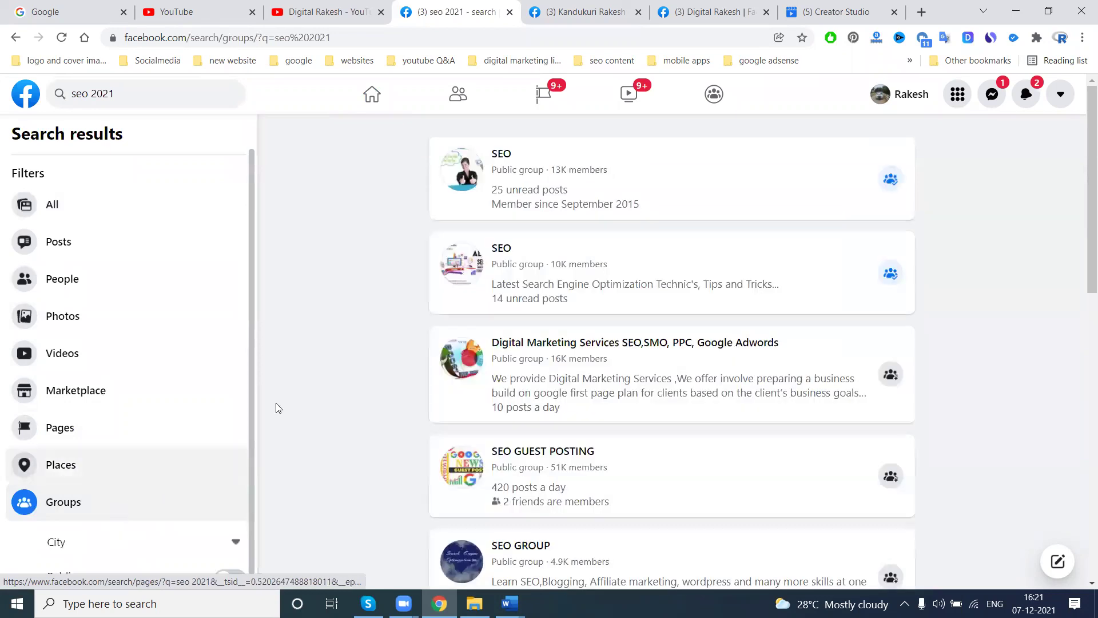
Step: Join the public groups "Digital Marketing Services SEO,SMO, PPC, Google Adwords", "SEO GUEST POSTING", "SEO GROUP" and the 4.2K-member "SEO"
scroll(950, 336, "down", 2)
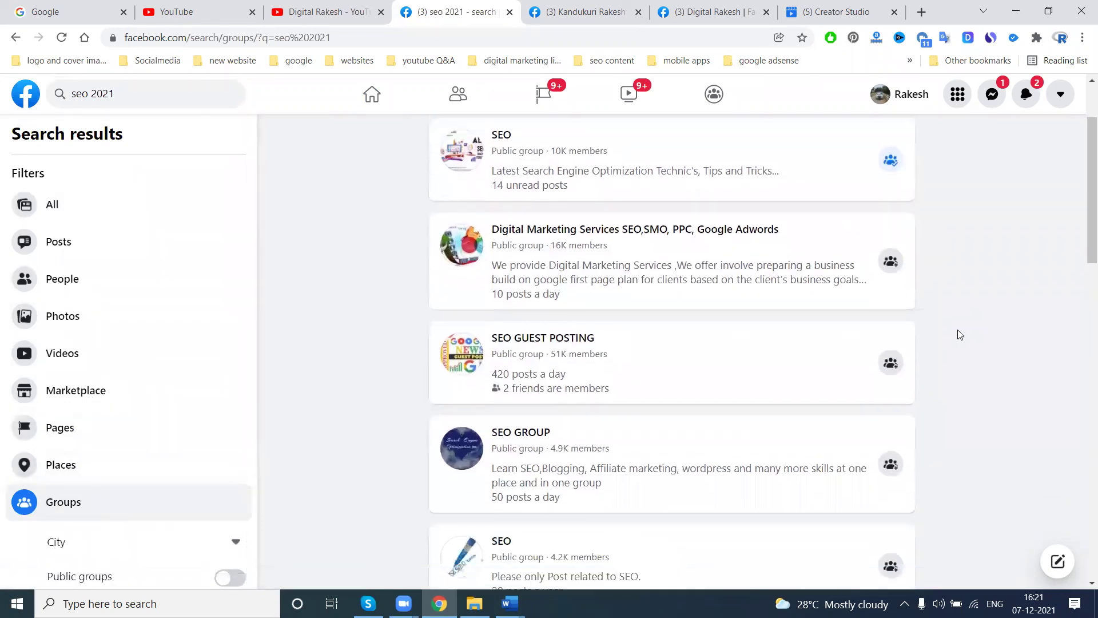
left_click(892, 236)
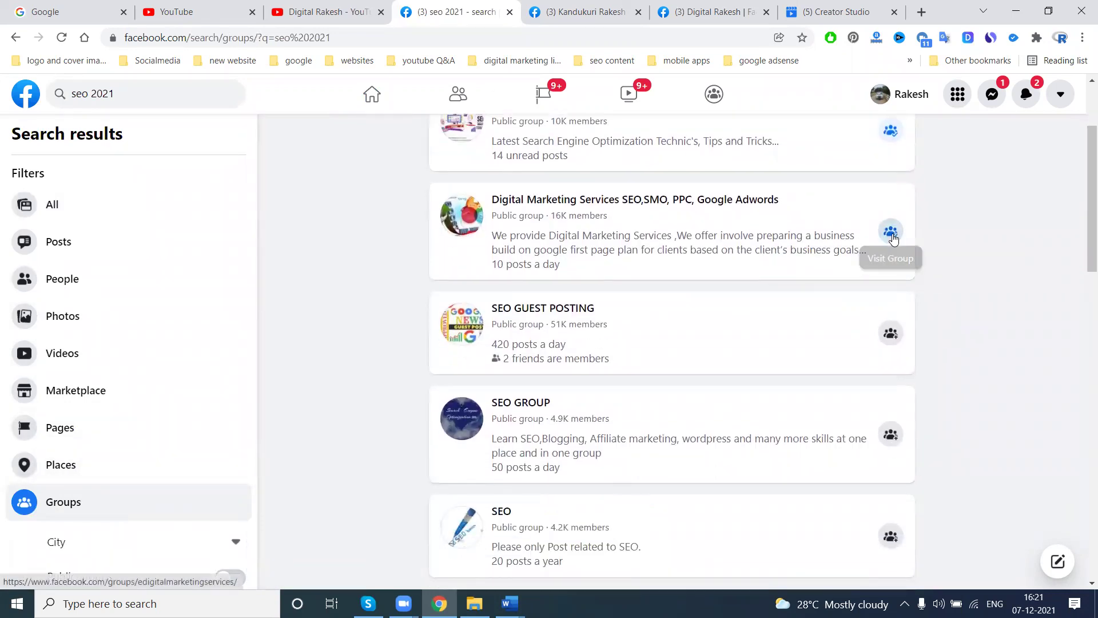
left_click(893, 336)
scroll(921, 359, "down", 2)
left_click(891, 294)
left_click(895, 402)
Step: Join more public SEO groups further down the results, including "SEO Servies" and "SEO Experts"
scroll(971, 385, "down", 3)
left_click(891, 274)
scroll(990, 345, "down", 3)
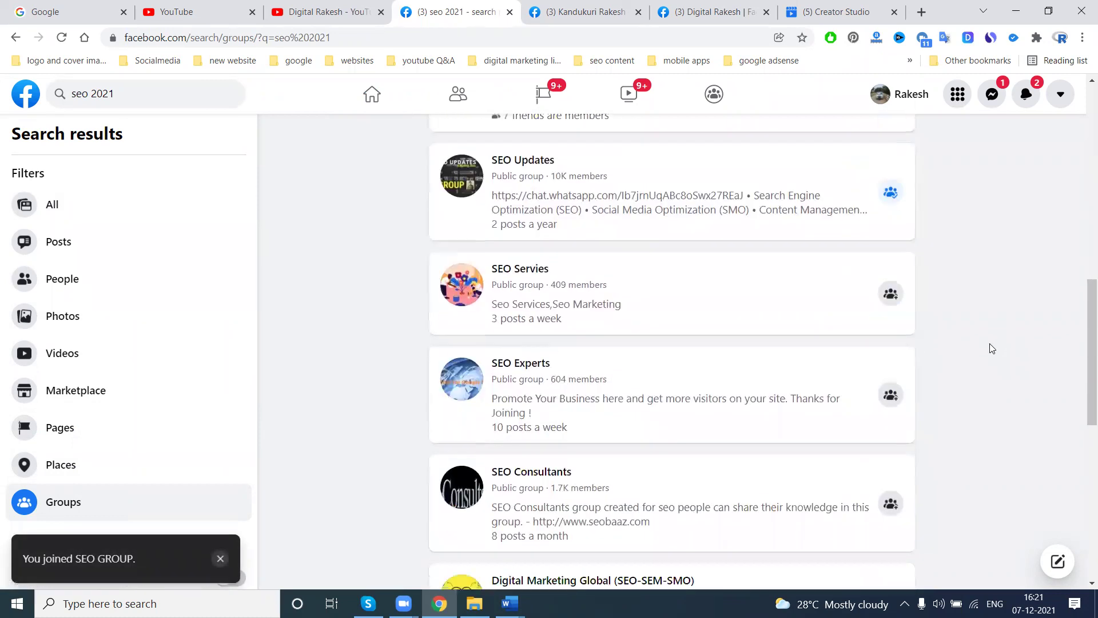
left_click(891, 262)
left_click(891, 369)
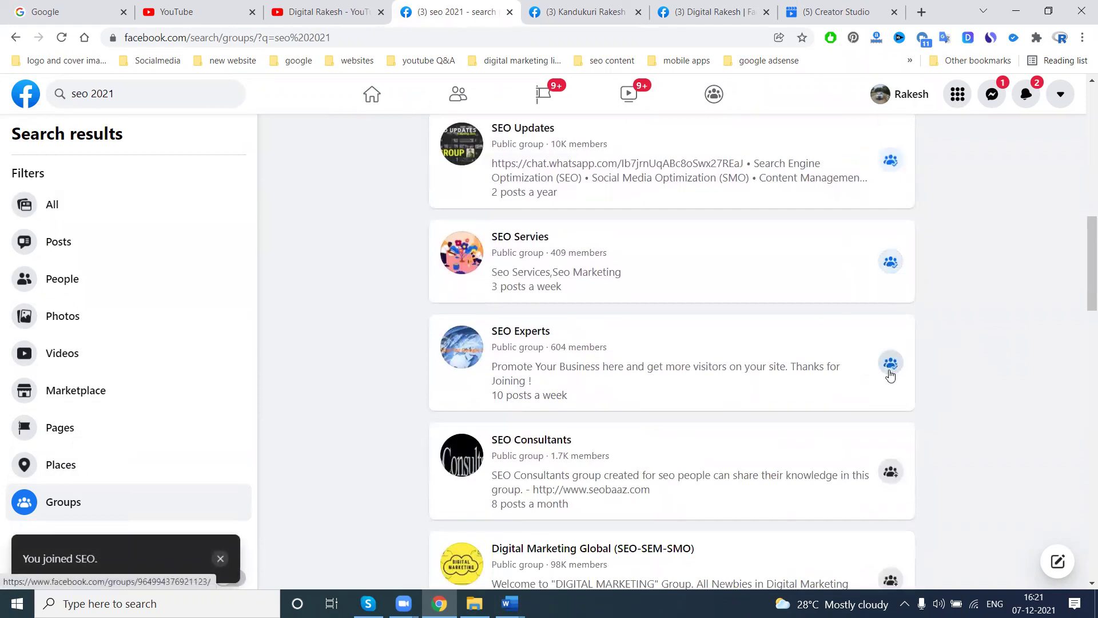
Step: Join the public groups "SEO Consultants", "Digital Marketing Global (SEO-SEM-SMO)", "Digital Marketing (SEO, SEM, SMO, SMM, PPC etc )", "SEO Professionals" and "Seo team"
left_click(891, 471)
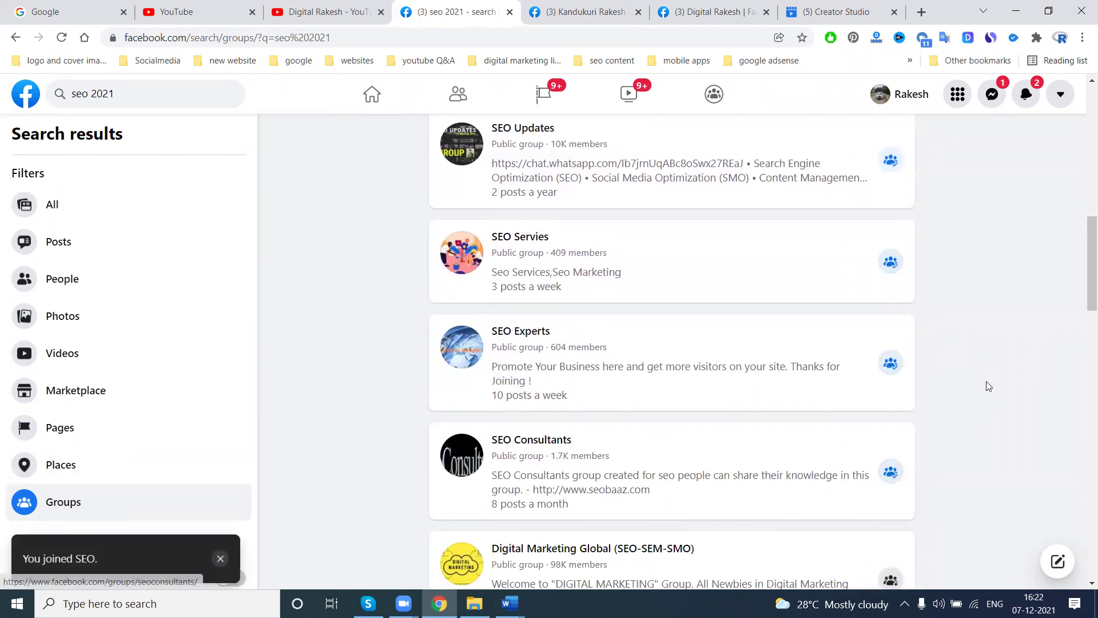
scroll(973, 382, "down", 5)
left_click(891, 298)
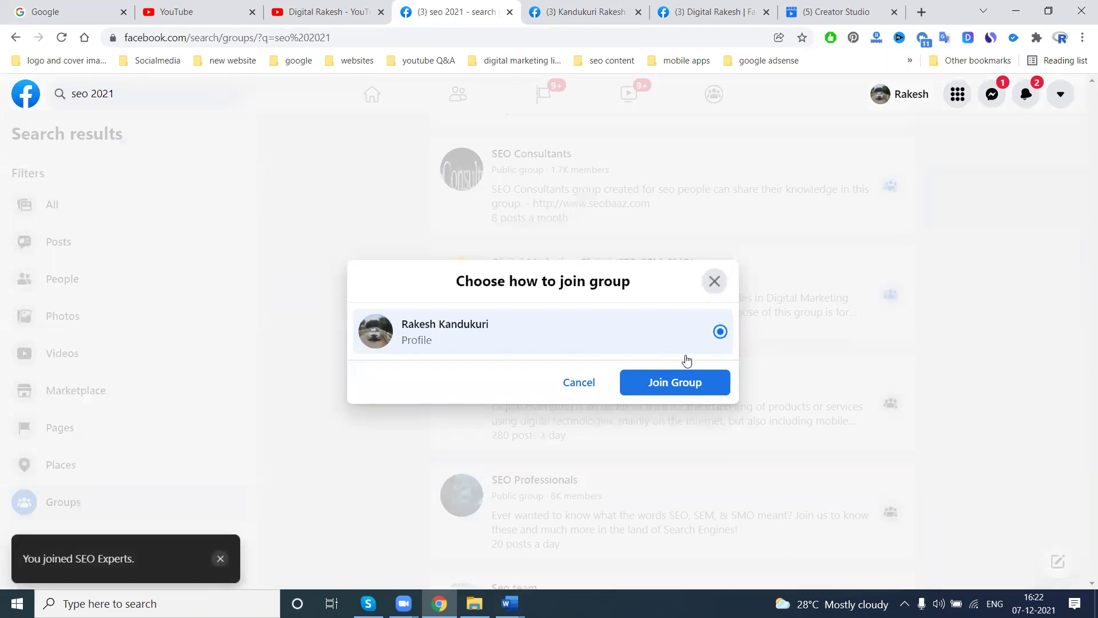
left_click(704, 385)
left_click(889, 405)
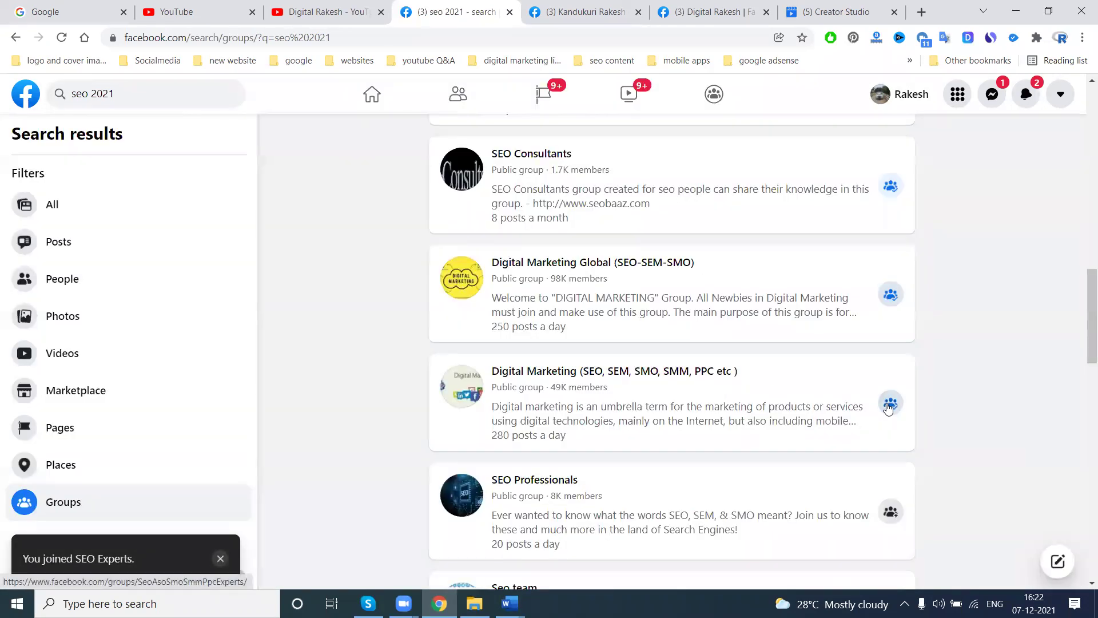
left_click(890, 512)
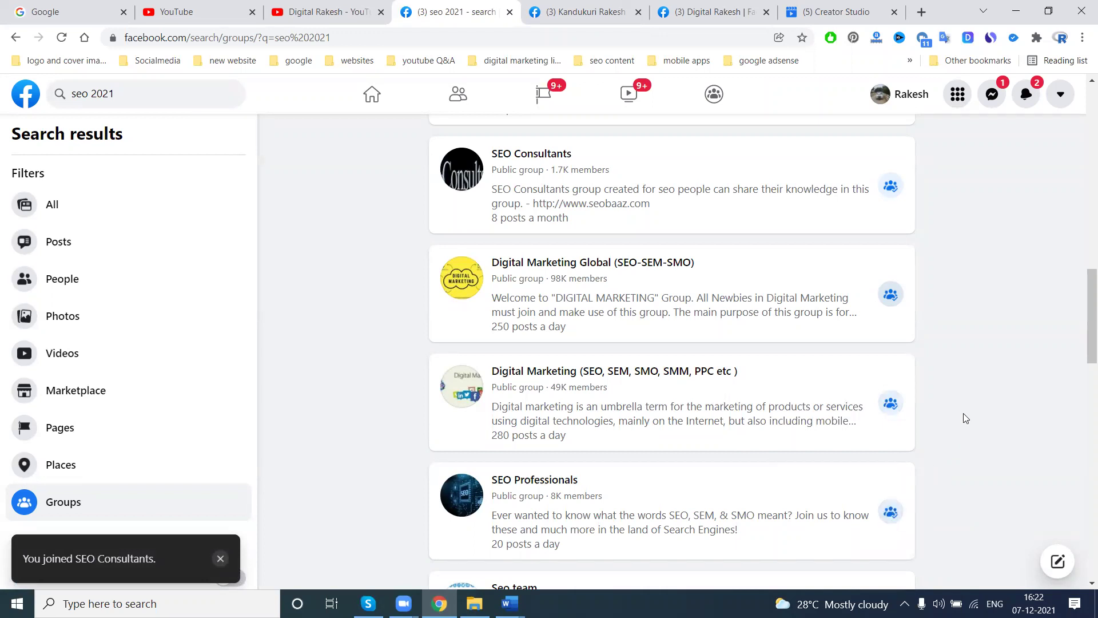
scroll(964, 413, "down", 6)
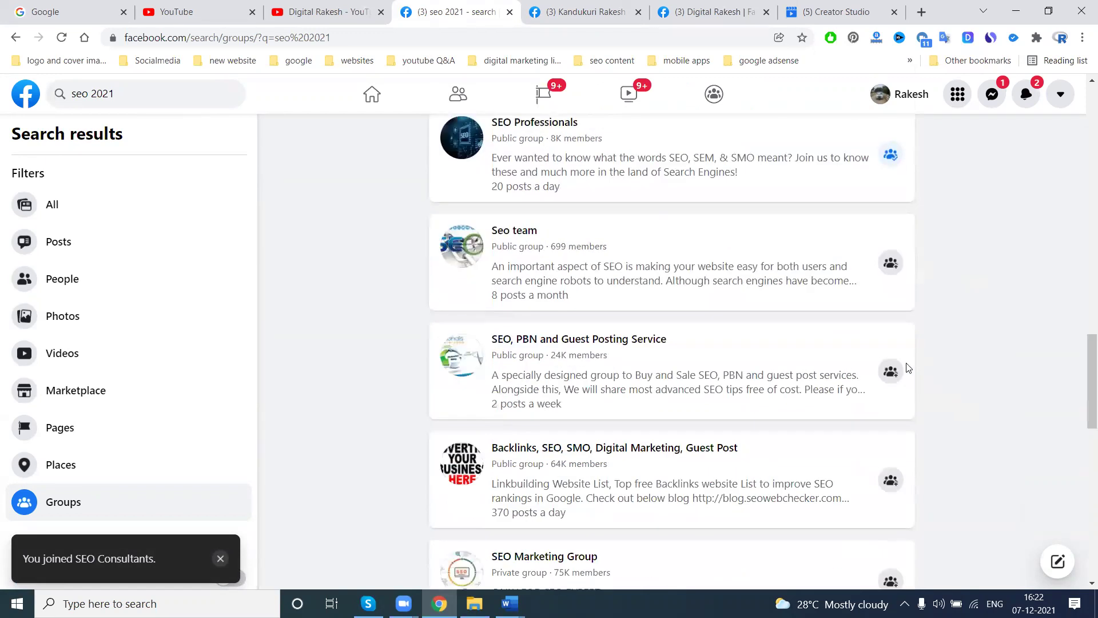
left_click(891, 264)
Step: Go to the Digital Rakesh Page from the shared post and open its list of linked groups
left_click(690, 4)
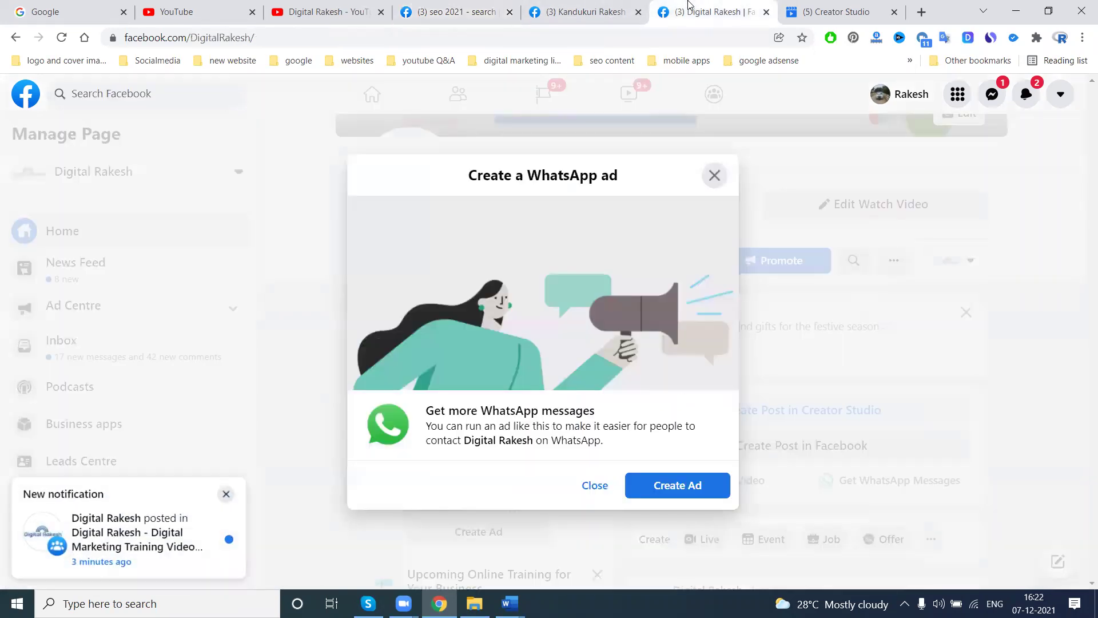
left_click(598, 8)
left_click(380, 268)
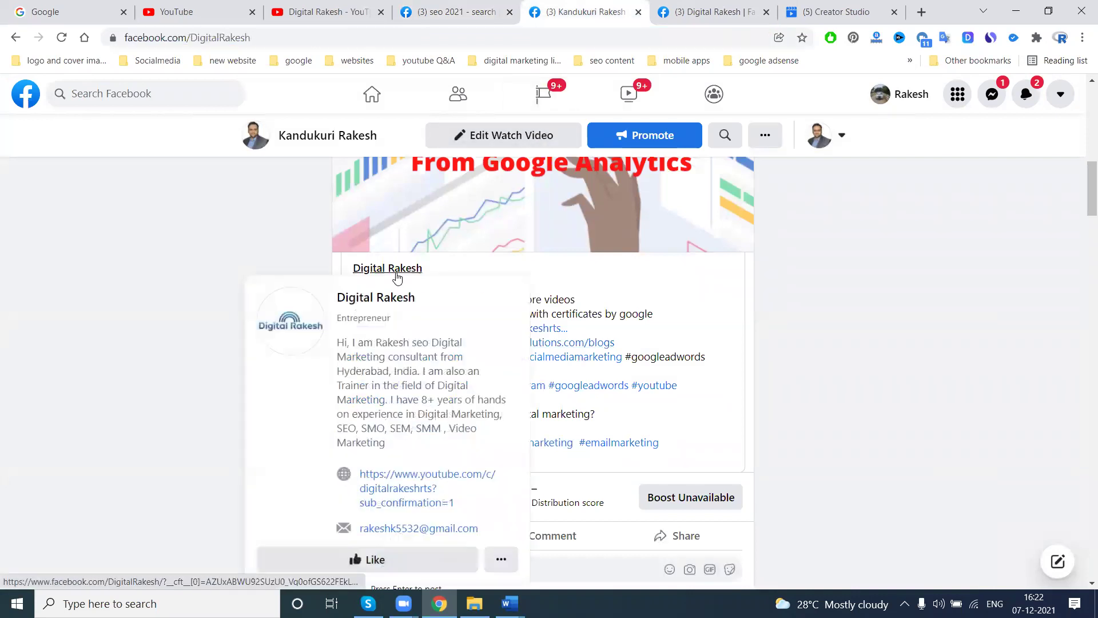
scroll(642, 394, "down", 5)
scroll(623, 372, "up", 5)
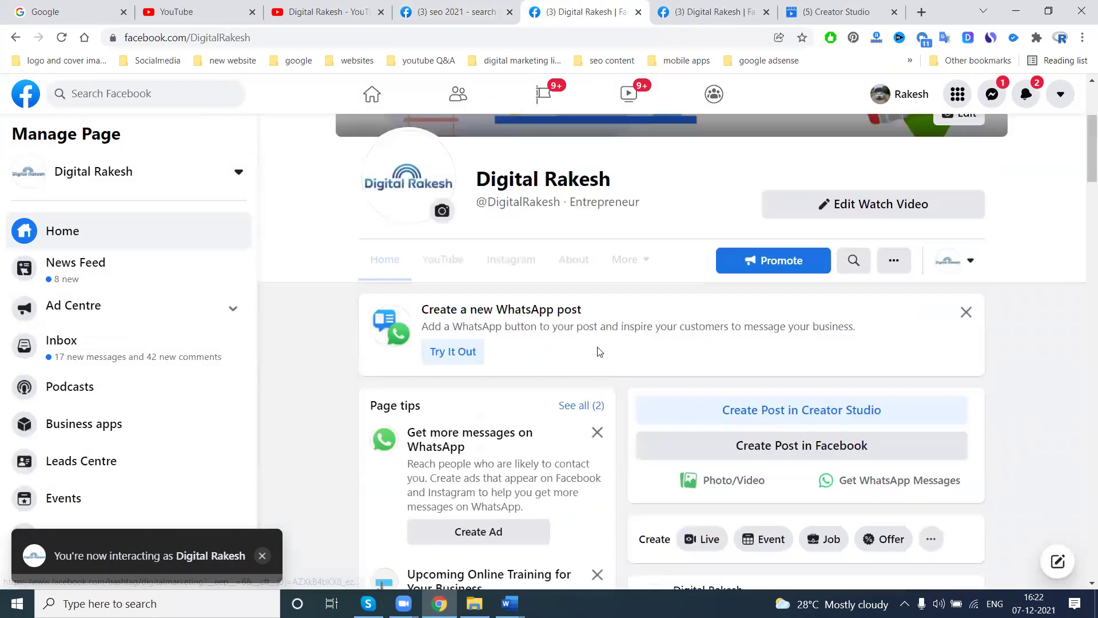
left_click(640, 271)
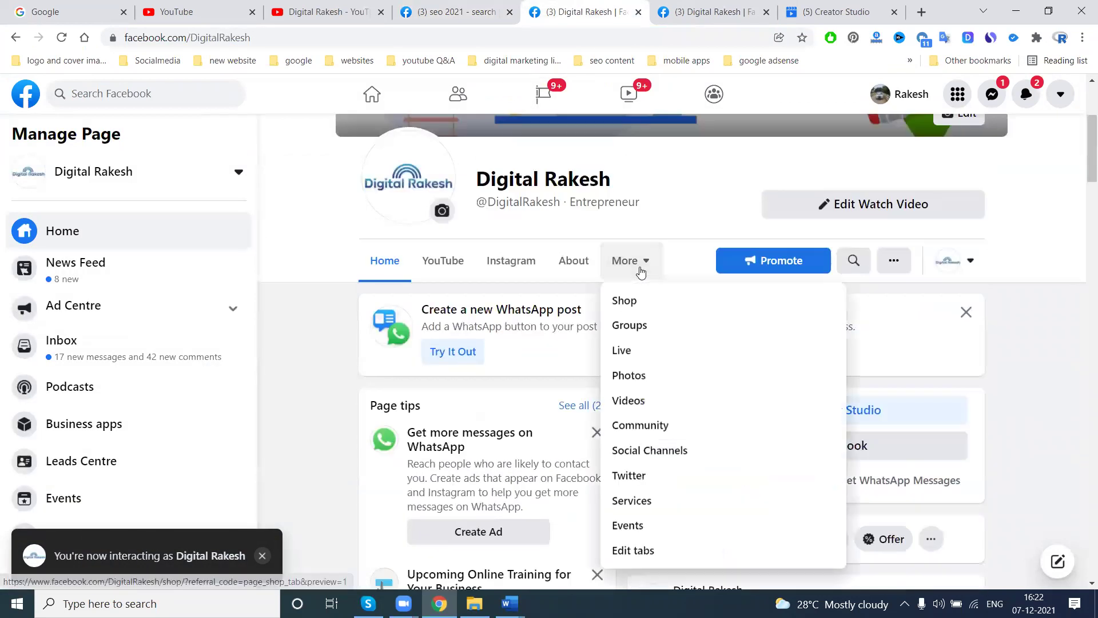
left_click(637, 325)
scroll(329, 422, "down", 3)
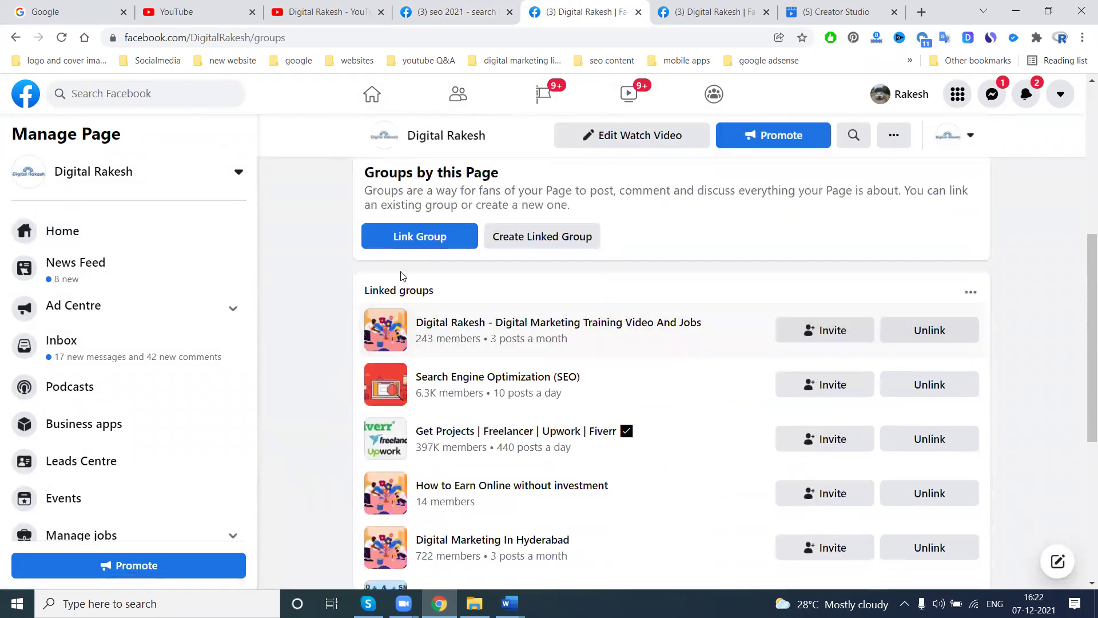
Step: Link the managed group "Seo services and seo online trainings" to the Digital Rakesh Page
left_click(403, 234)
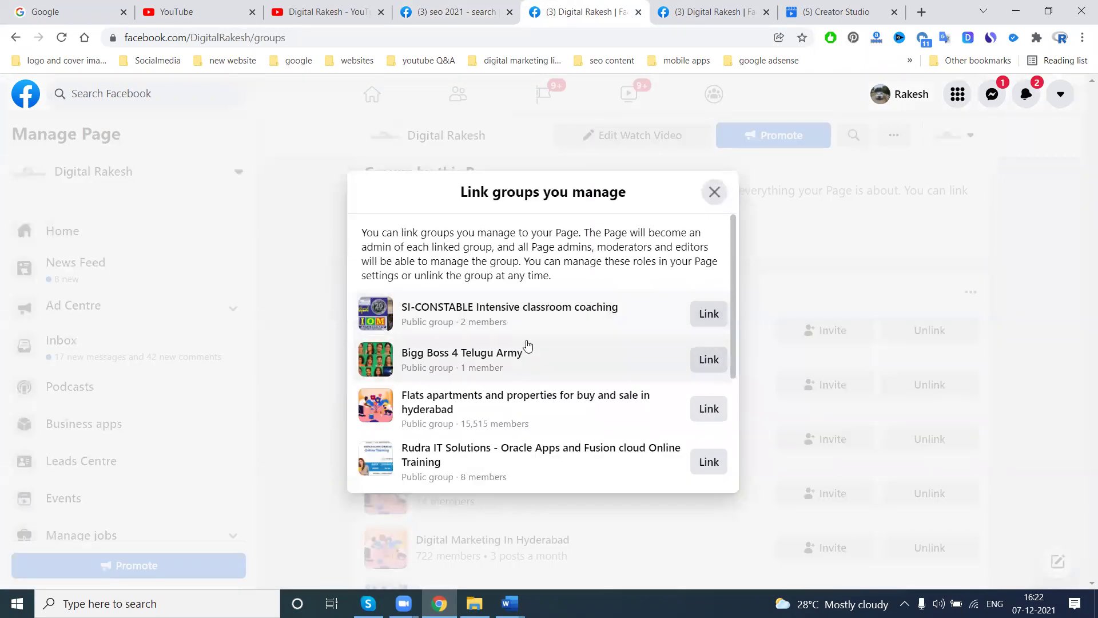
scroll(568, 342, "down", 3)
scroll(568, 342, "down", 5)
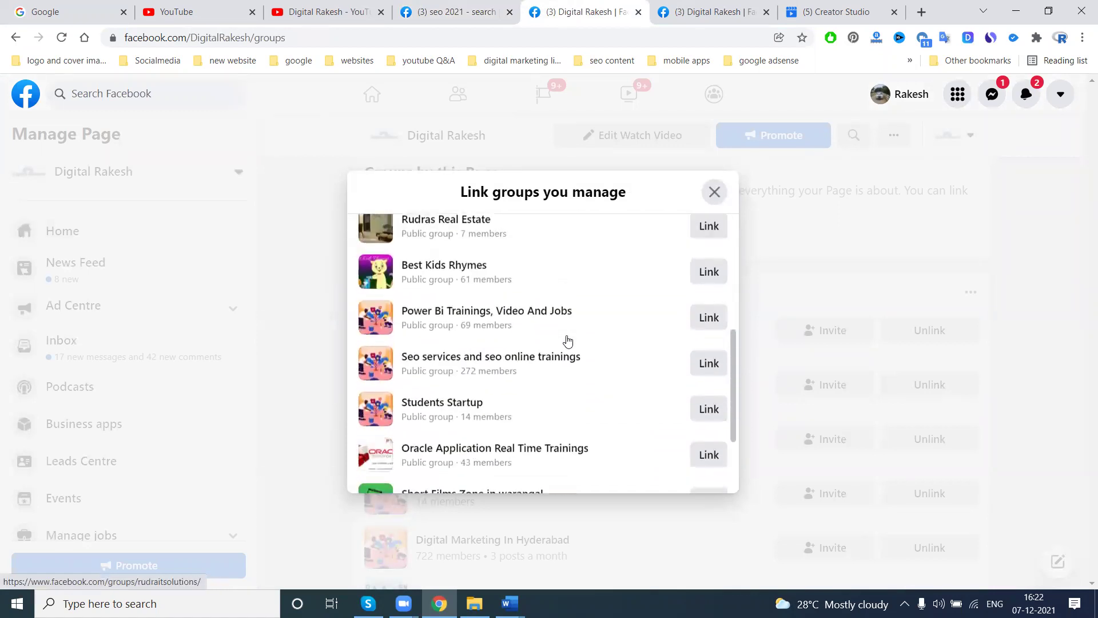
scroll(569, 342, "up", 1)
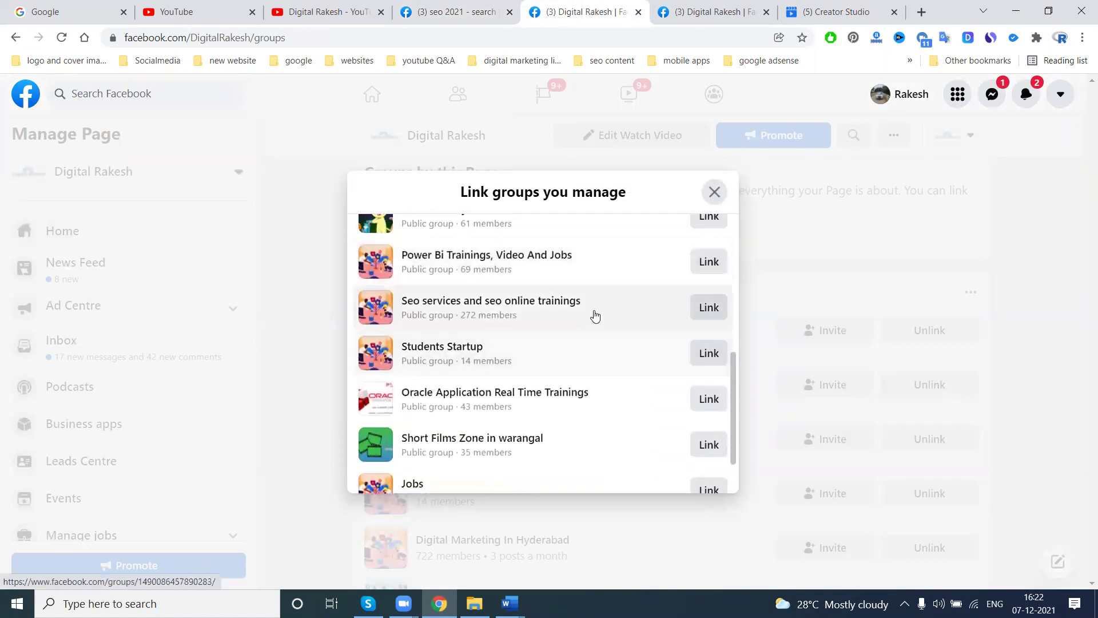
left_click(708, 307)
left_click(678, 377)
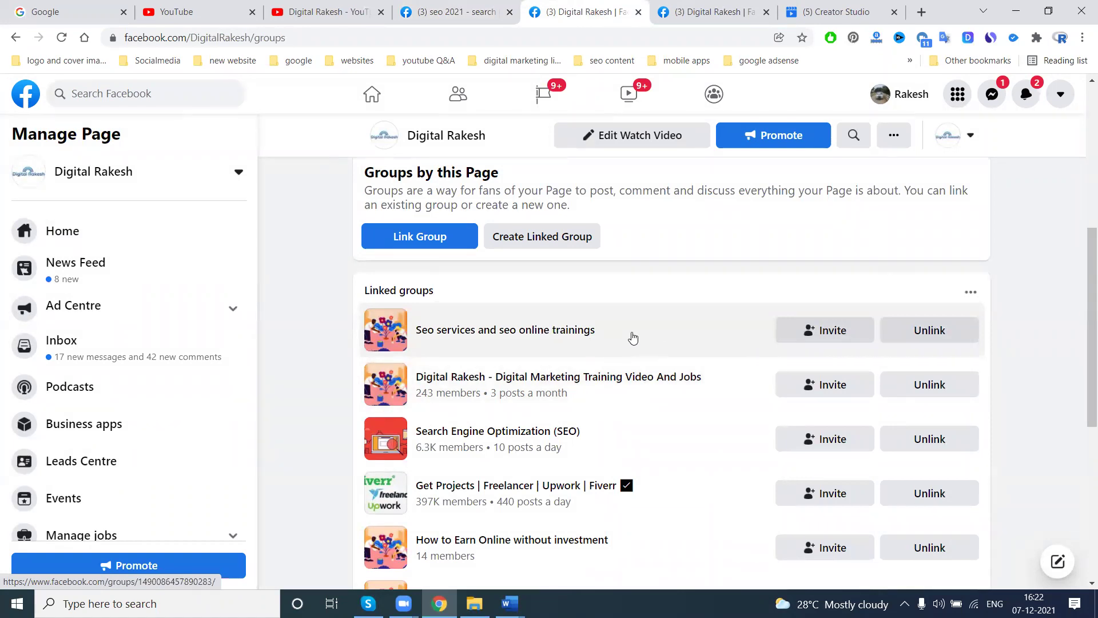
Step: Return to the Page's home, browse the Pages available for sharing the Google Search Console post, and close the list
scroll(633, 339, "up", 3)
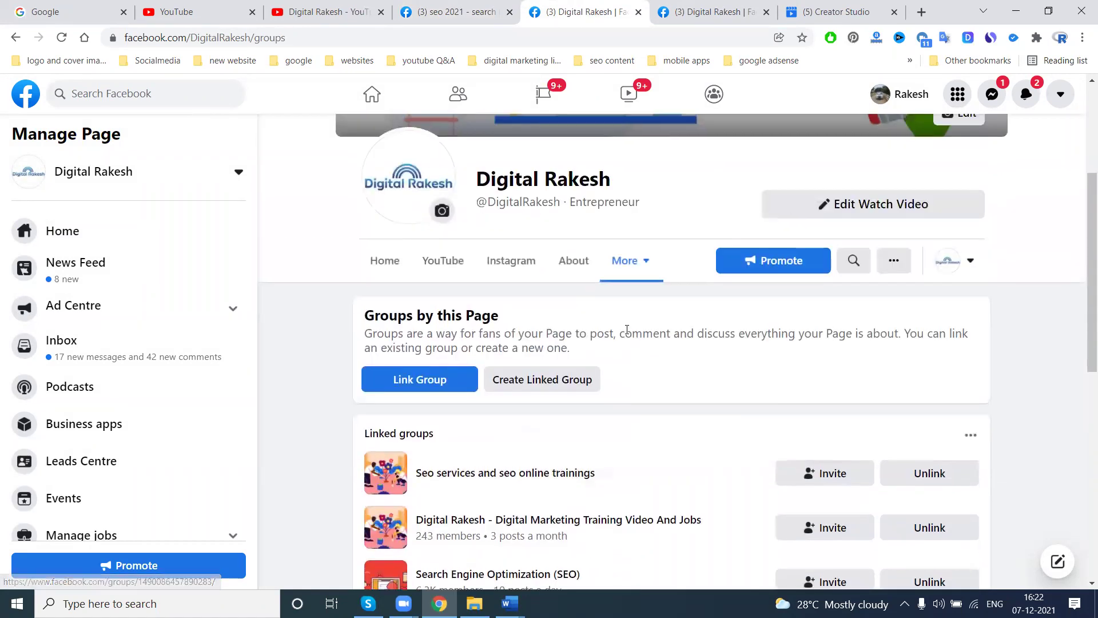
left_click(385, 260)
scroll(691, 328, "down", 6)
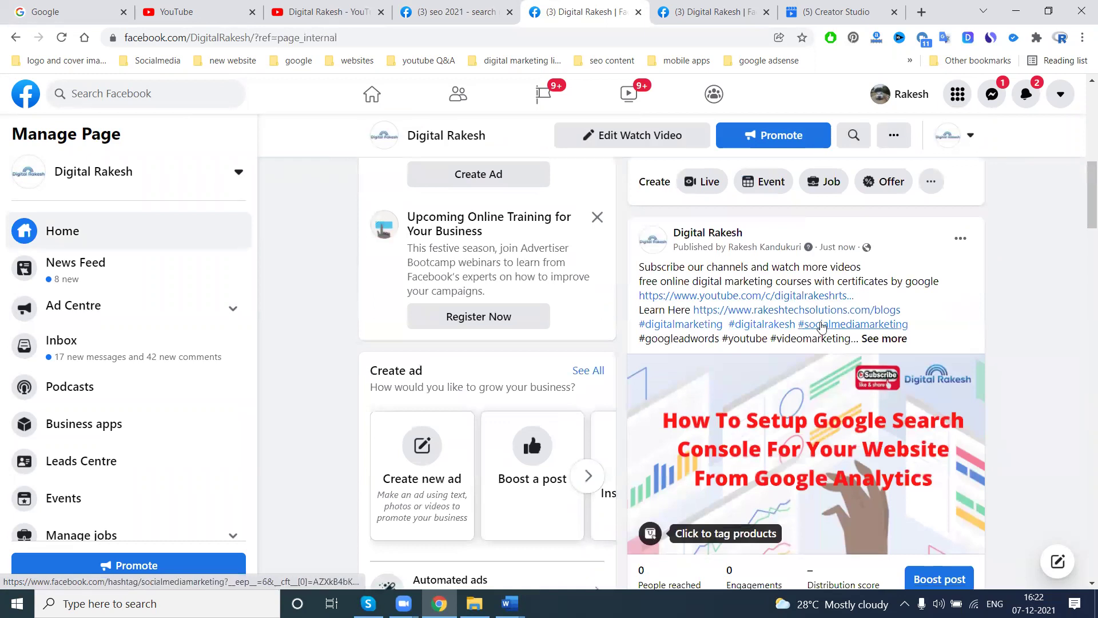
scroll(919, 382, "down", 5)
left_click(924, 331)
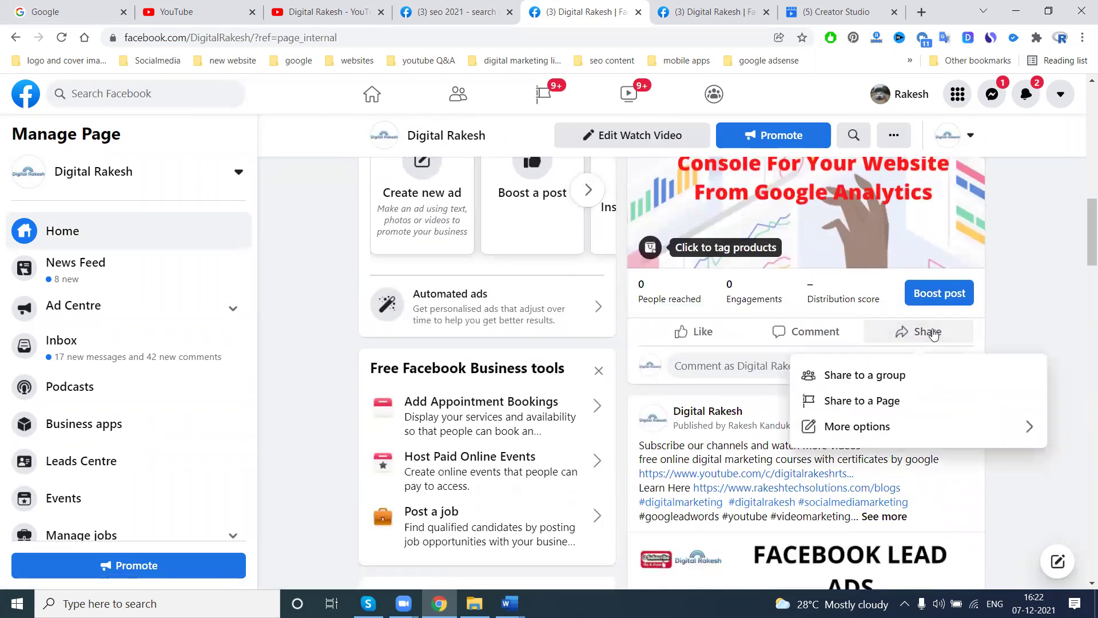
left_click(873, 402)
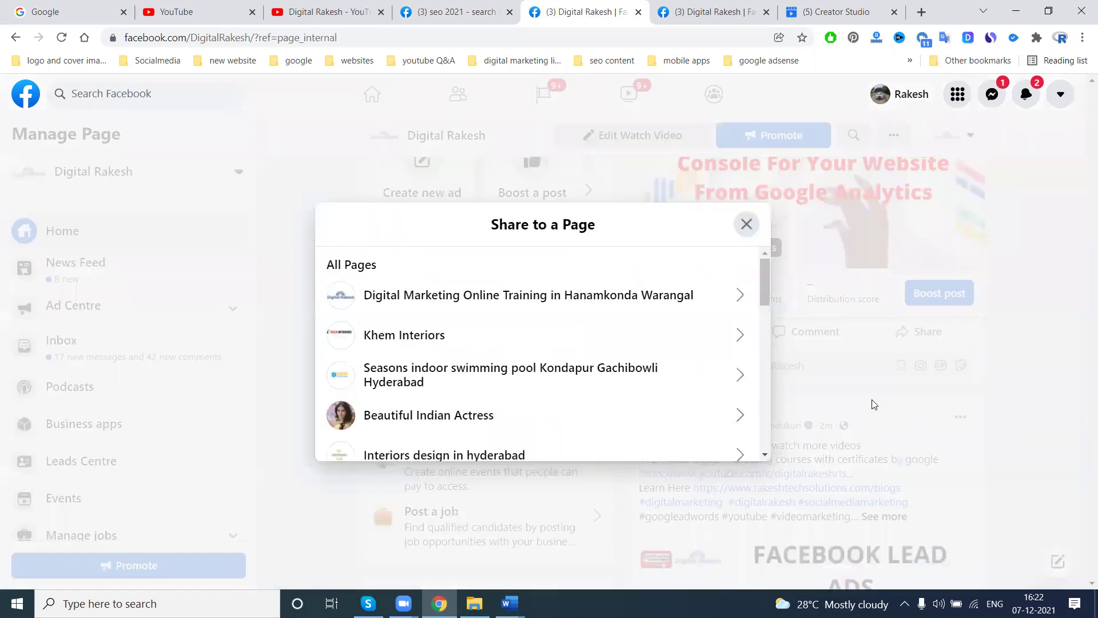
scroll(409, 339, "down", 5)
scroll(408, 339, "down", 8)
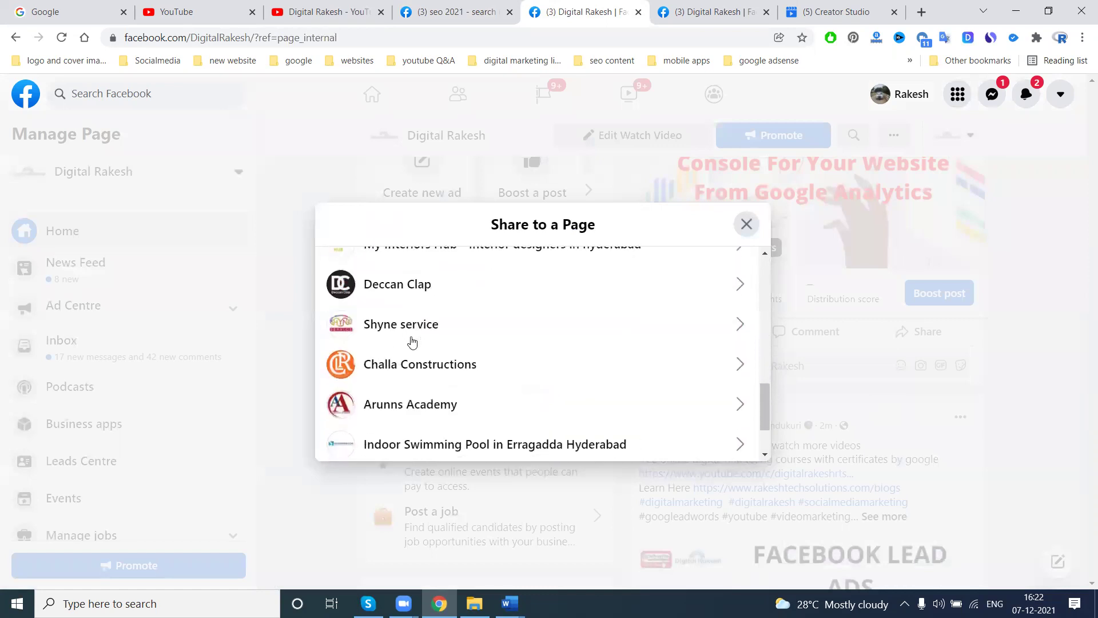
left_click(746, 223)
Step: Start sharing the Google Search Console post to one of the public groups as Digital Rakesh
left_click(917, 347)
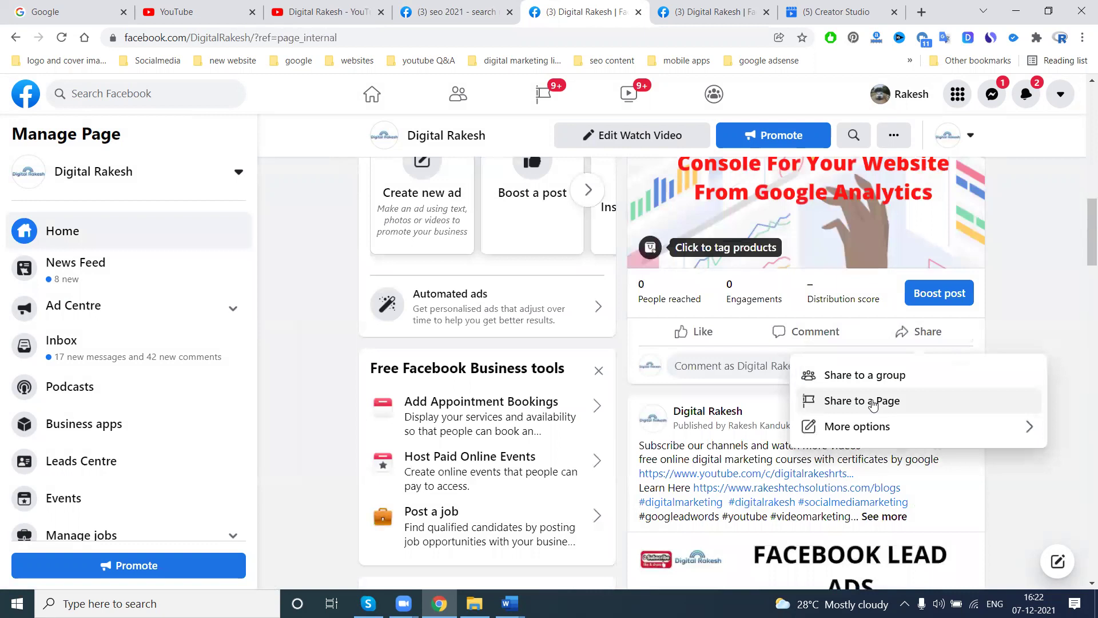
left_click(832, 376)
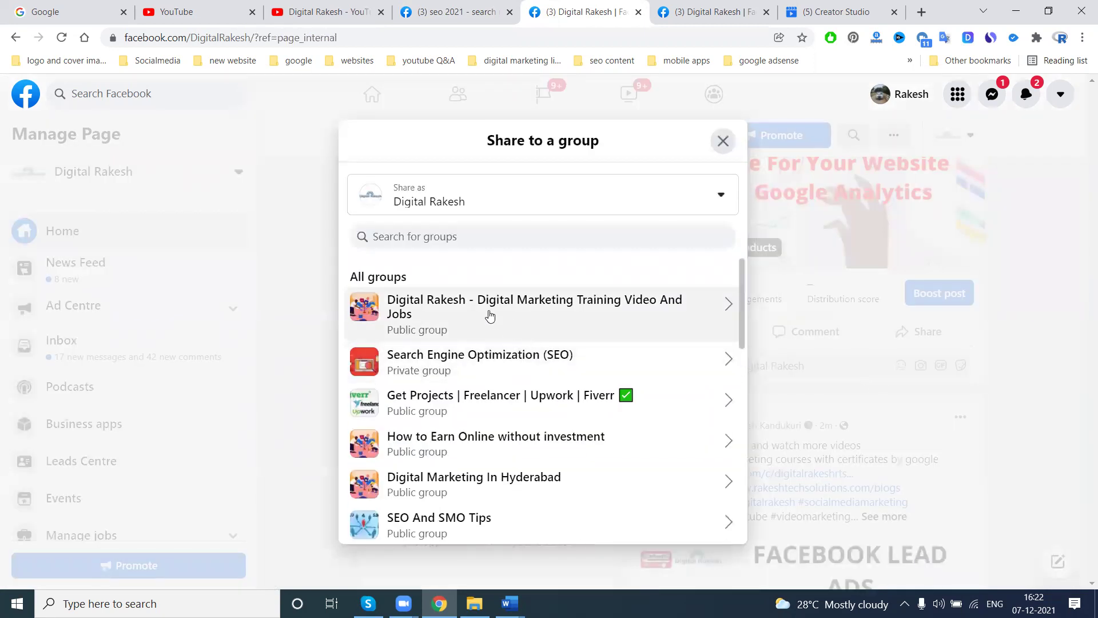
scroll(495, 343, "down", 5)
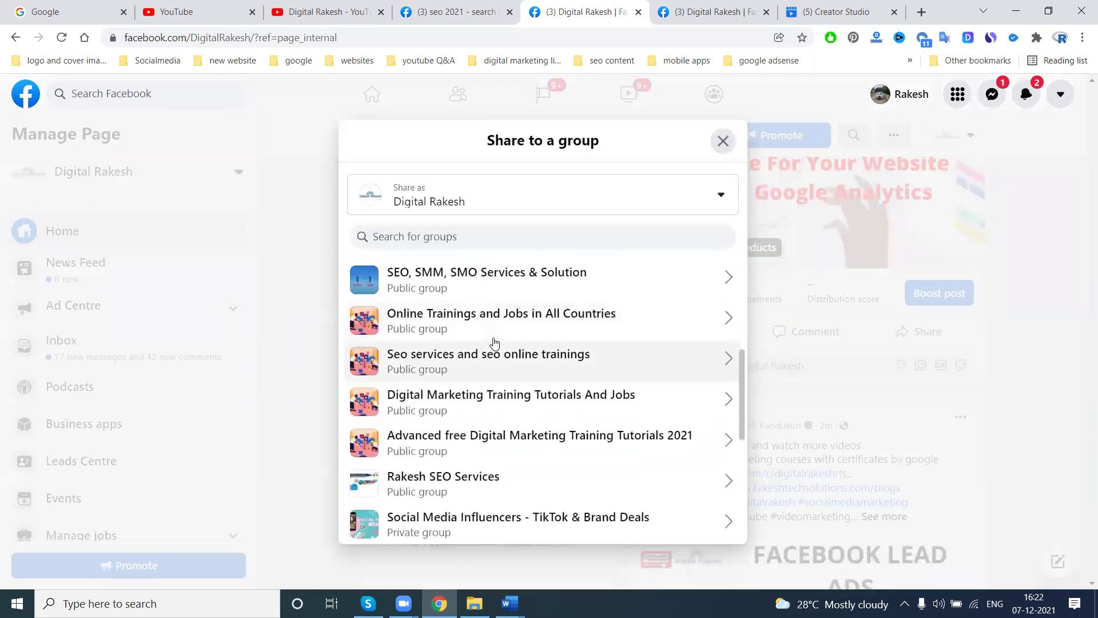
left_click(469, 291)
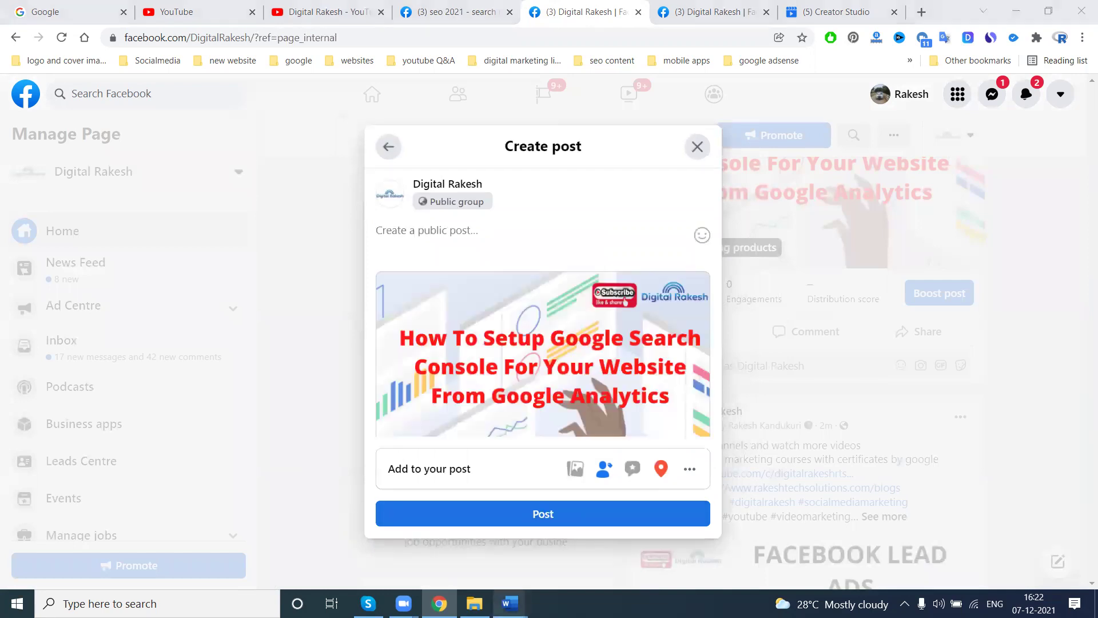
Step: Copy the promotional text and hashtags from Word into the group post draft, and discard the draft
mouse_move(510, 603)
left_click(471, 553)
key("ctrl+c")
key("alt+Tab")
left_click(509, 249)
key("ctrl+v")
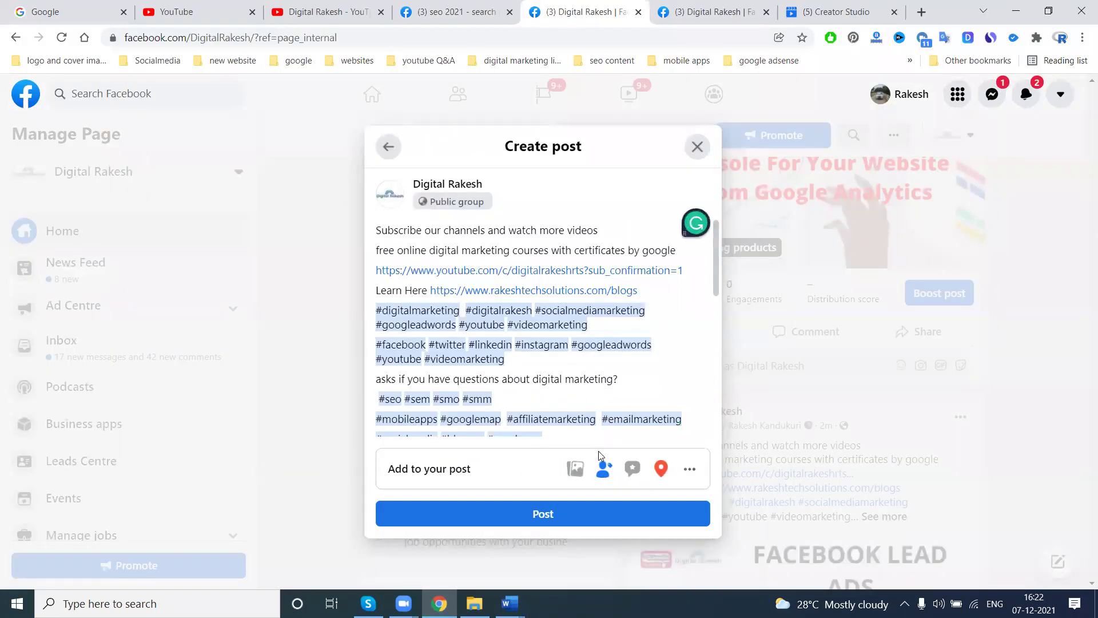
left_click(697, 146)
Step: Browse the Pages available for sharing the "seo on page optimization tutorial" event and close the list
scroll(848, 286, "down", 15)
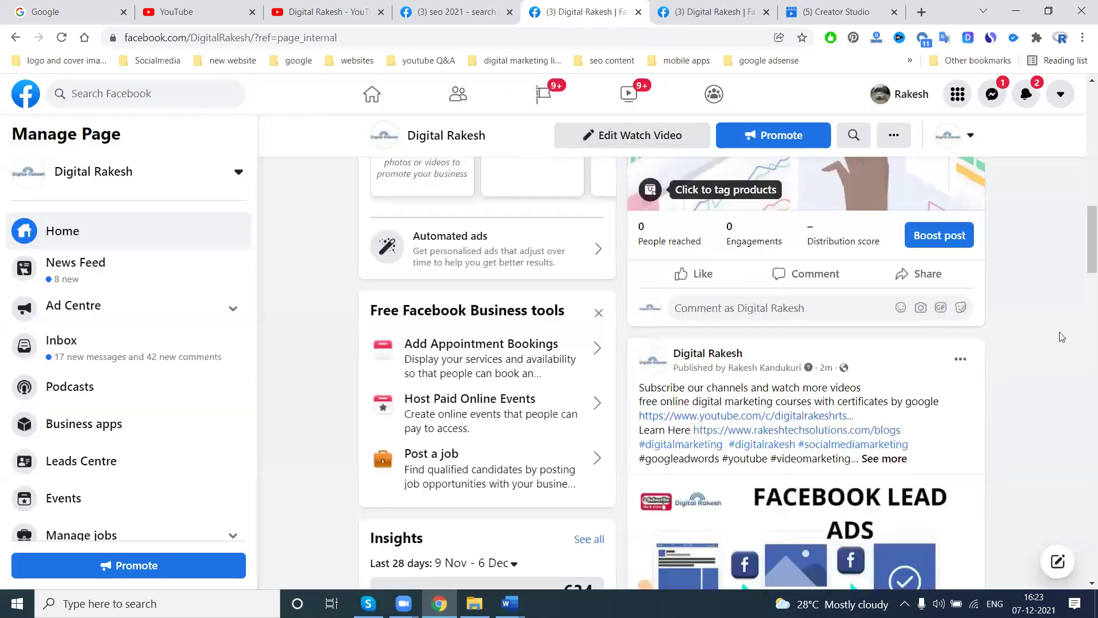
scroll(965, 439, "down", 2)
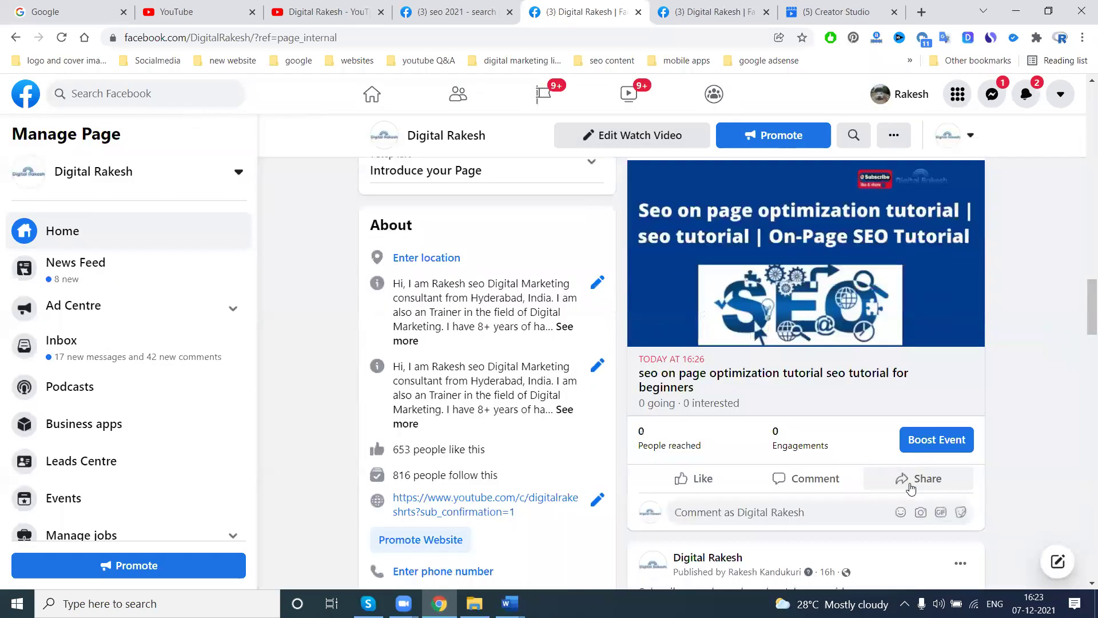
left_click(915, 480)
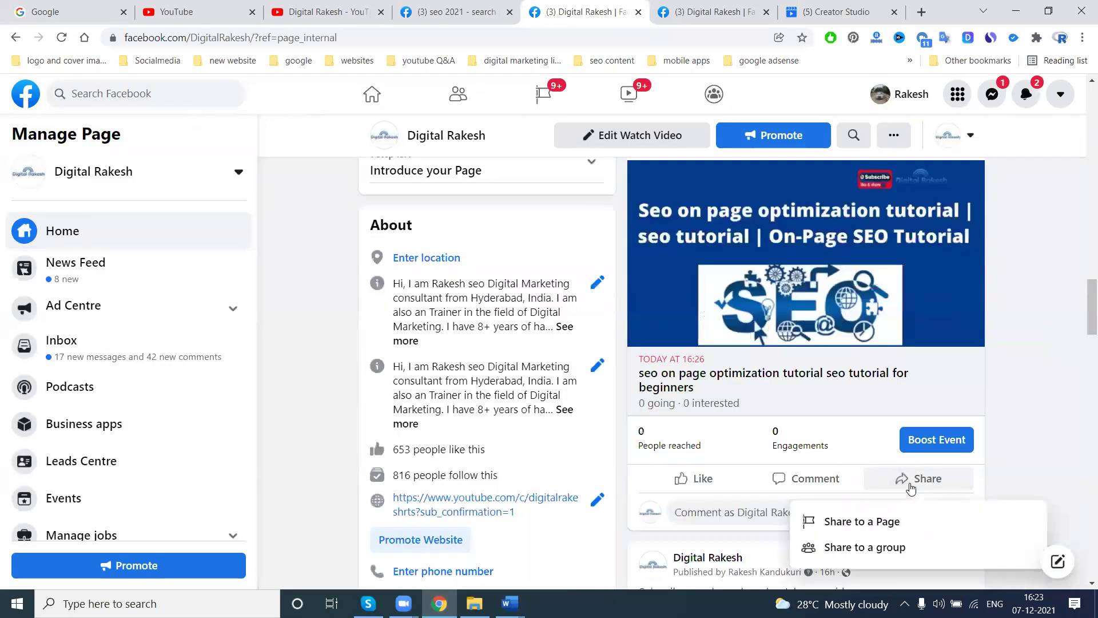
left_click(876, 520)
scroll(497, 361, "down", 5)
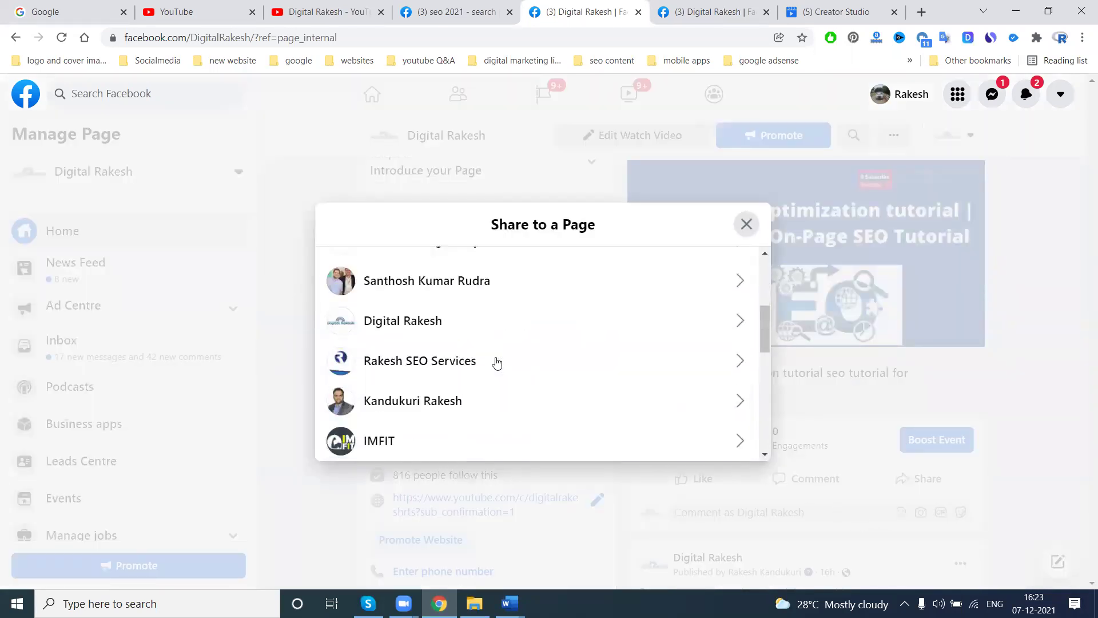
left_click(747, 224)
Step: Start sharing the SEO tutorial event to the Skill 2 Digital Page and cancel the draft
left_click(912, 495)
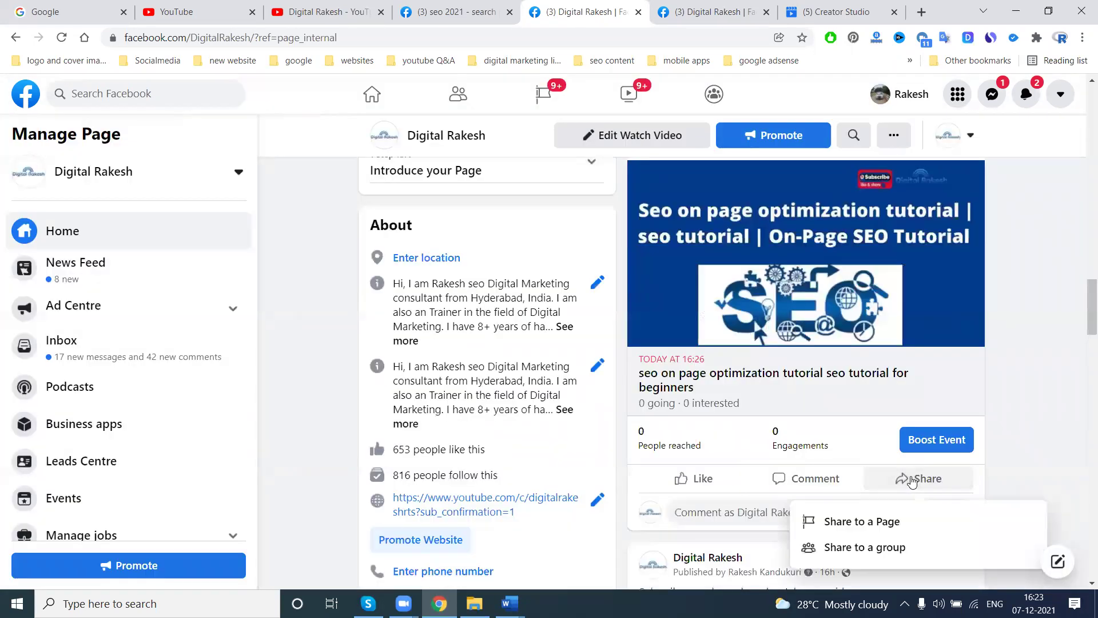
left_click(850, 521)
scroll(451, 317, "down", 10)
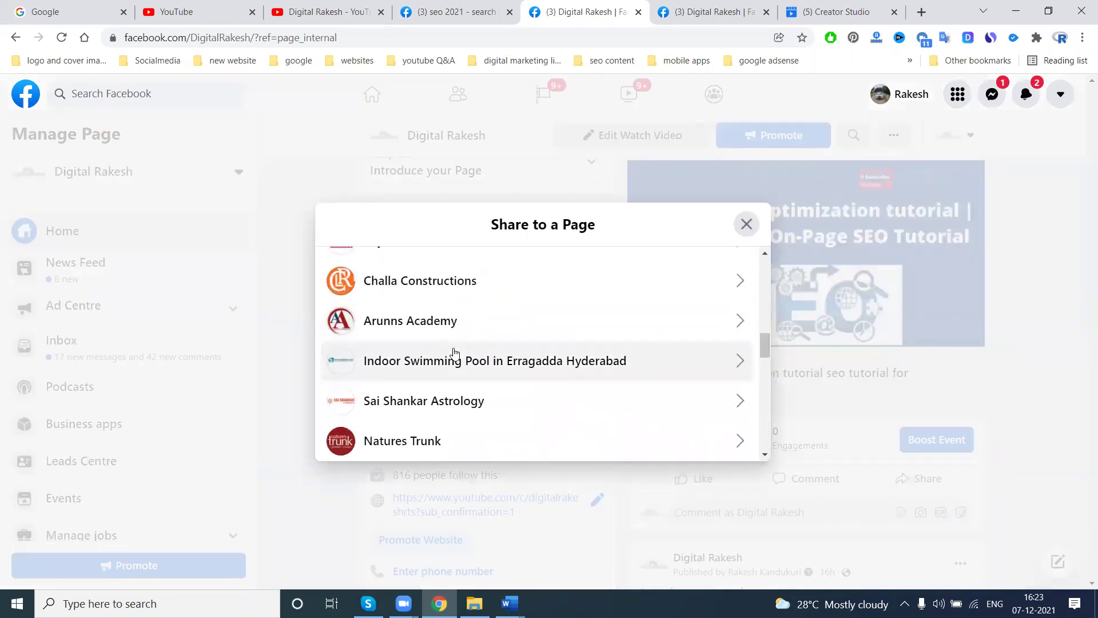
scroll(454, 353, "down", 6)
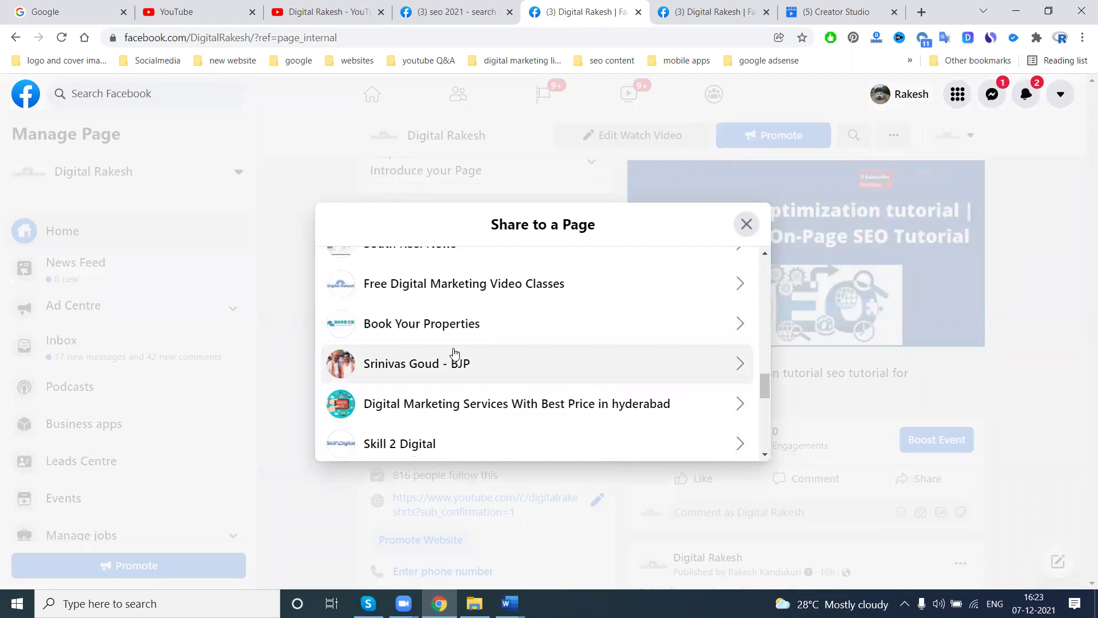
scroll(454, 353, "down", 2)
left_click(442, 307)
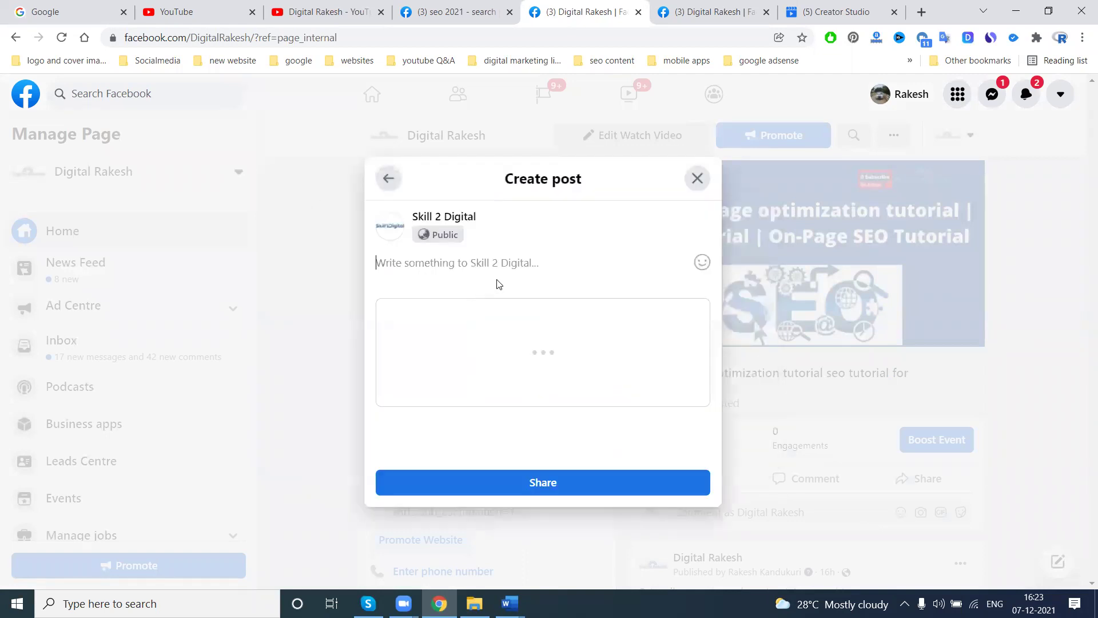
left_click(697, 136)
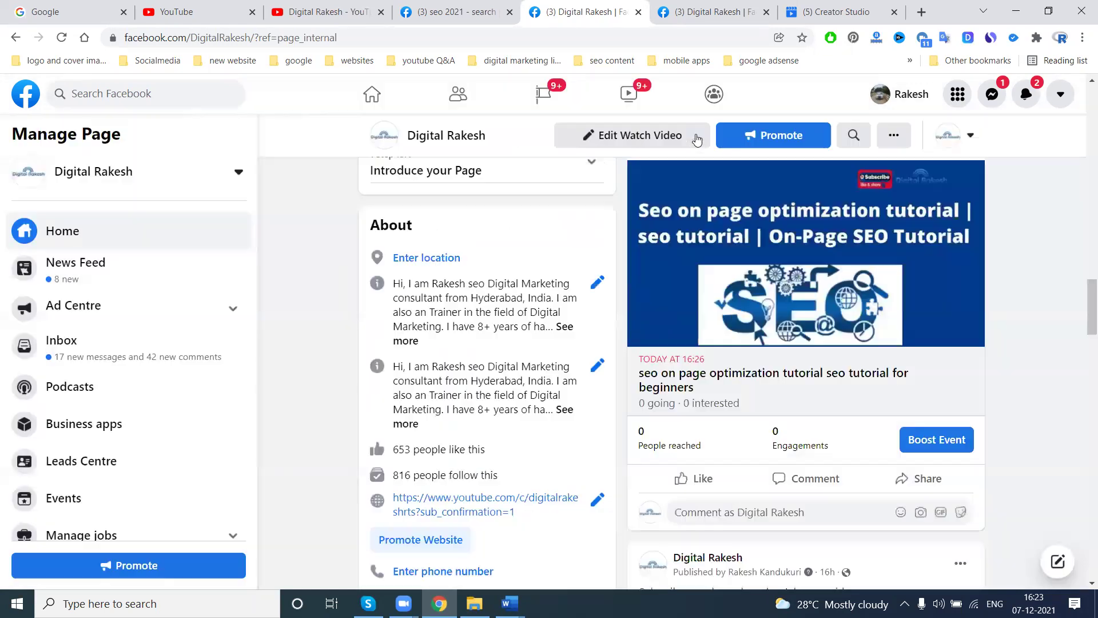
left_click(918, 479)
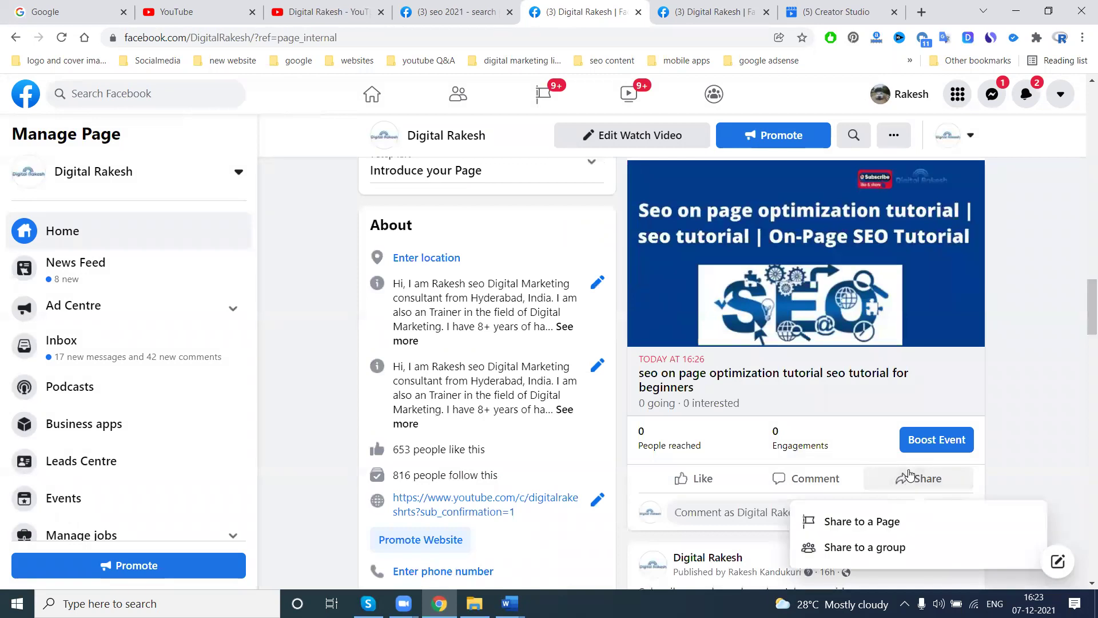
left_click(887, 521)
left_click(765, 224)
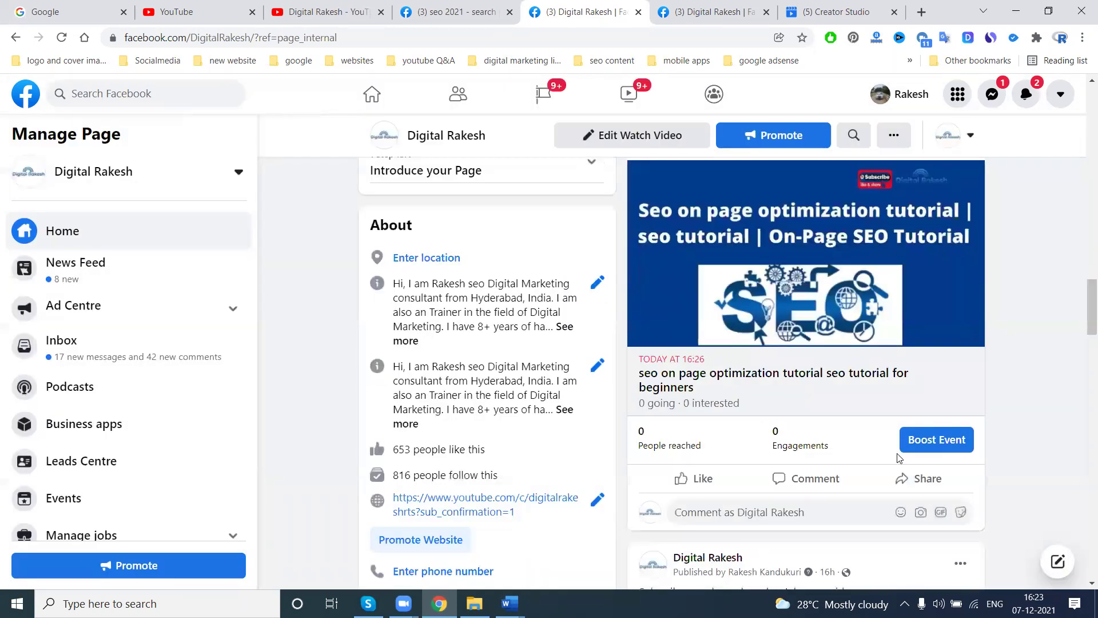
Step: Share the "seo on page optimization tutorial" event to a public group as Digital Rakesh, with the "Subscribe our channels" promotional text and hashtags
left_click(919, 478)
left_click(886, 547)
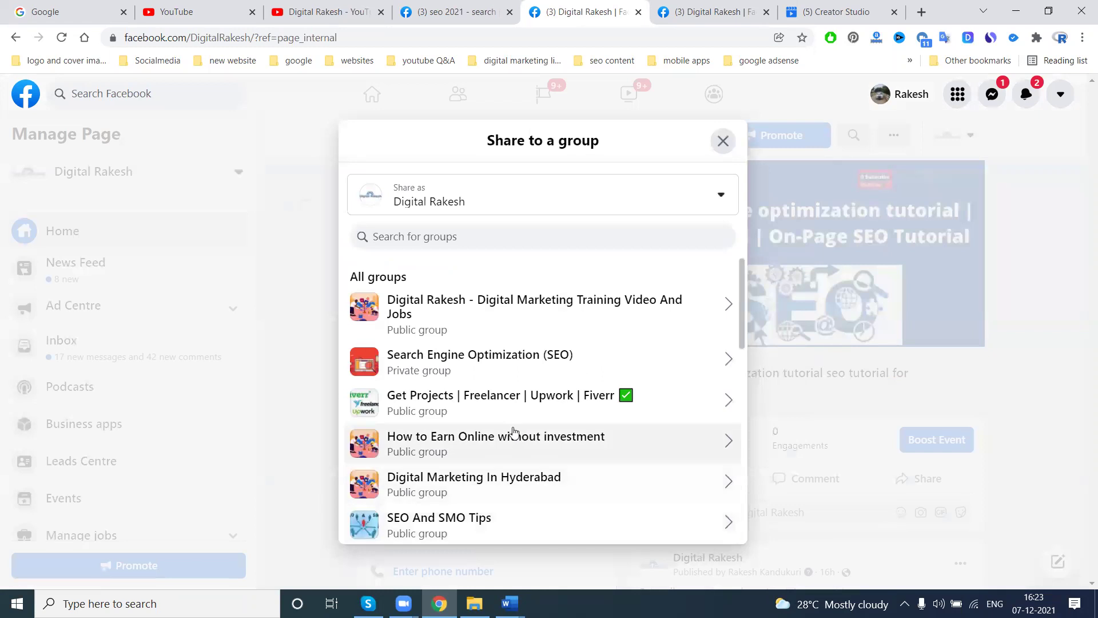
scroll(503, 429, "down", 5)
scroll(503, 422, "up", 3)
left_click(495, 335)
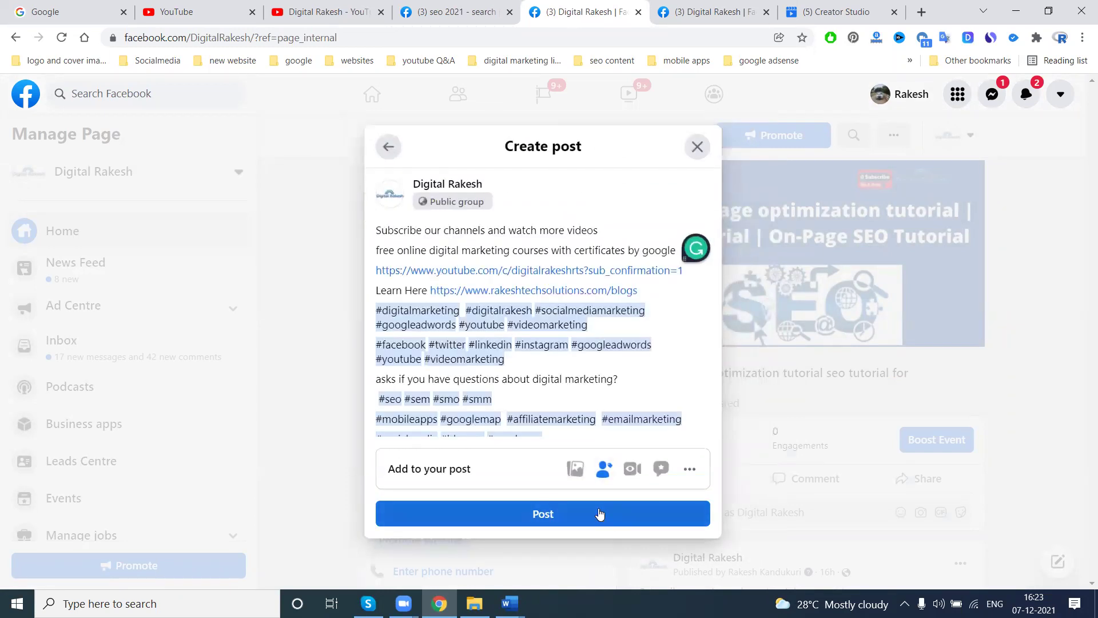
left_click(599, 510)
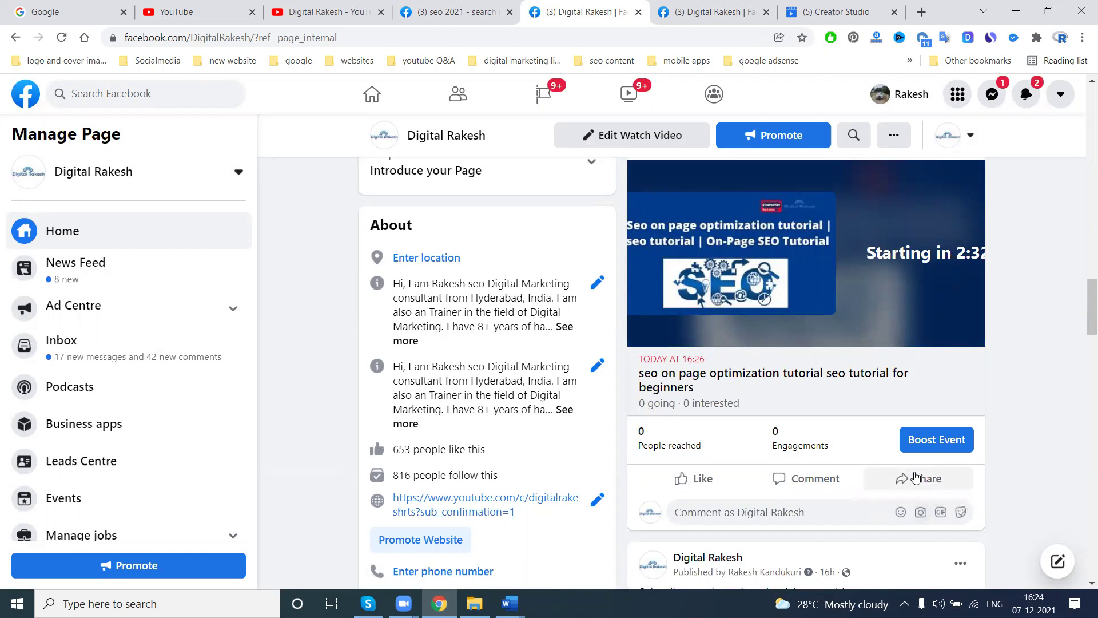
left_click(916, 477)
left_click(881, 522)
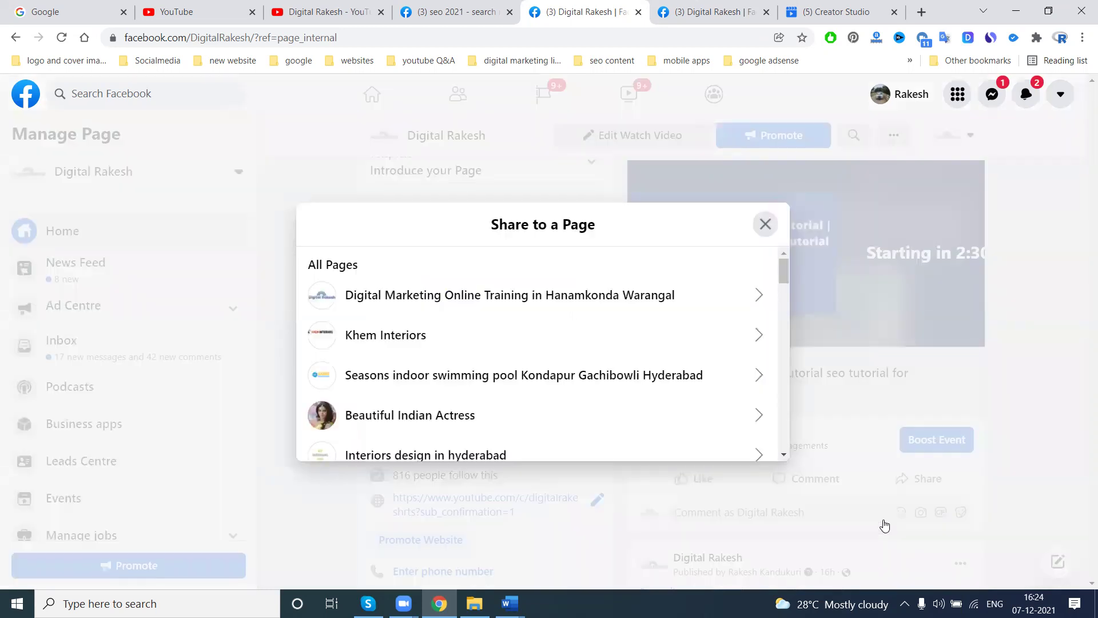
left_click(764, 223)
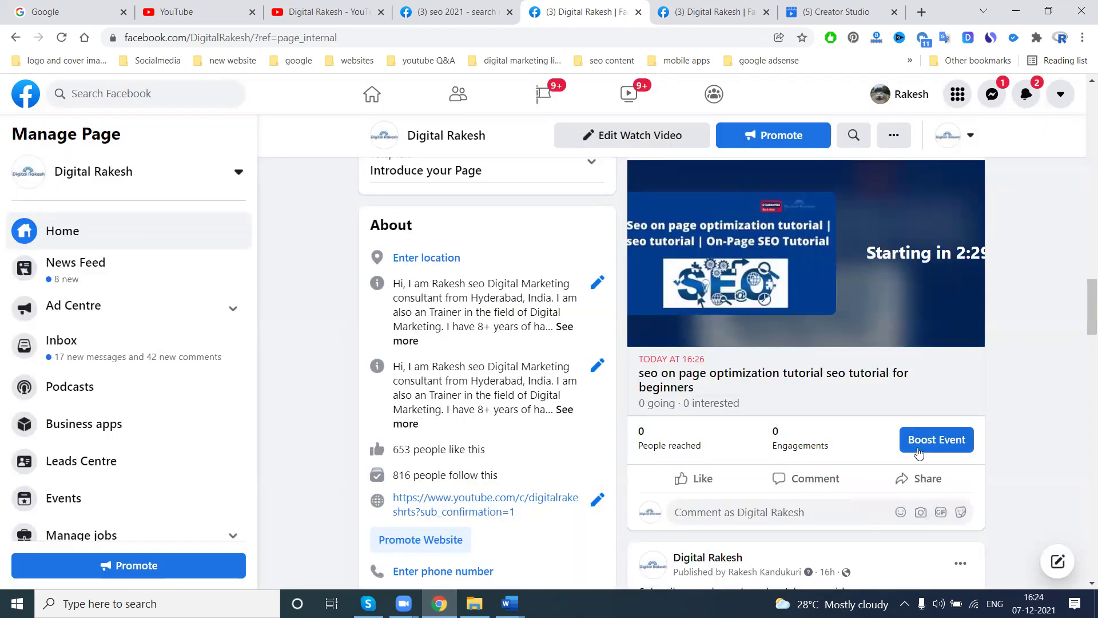
Step: Share the SEO tutorial event to another public group further down the list, pasting in the same promotional text and hashtags
left_click(923, 479)
left_click(865, 548)
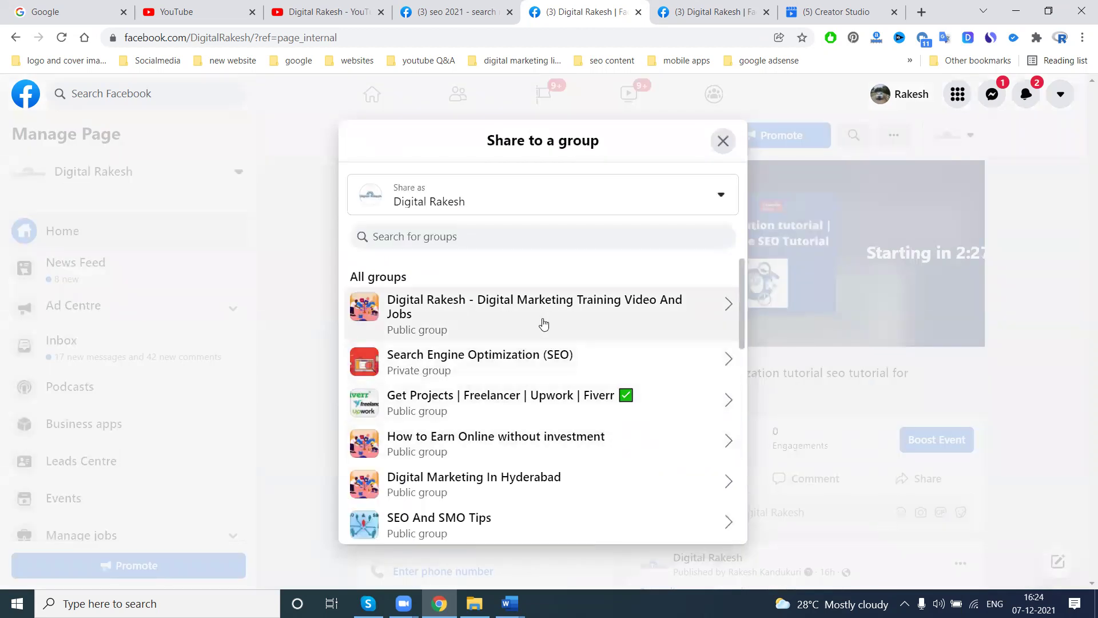
scroll(543, 326, "down", 2)
scroll(544, 327, "down", 3)
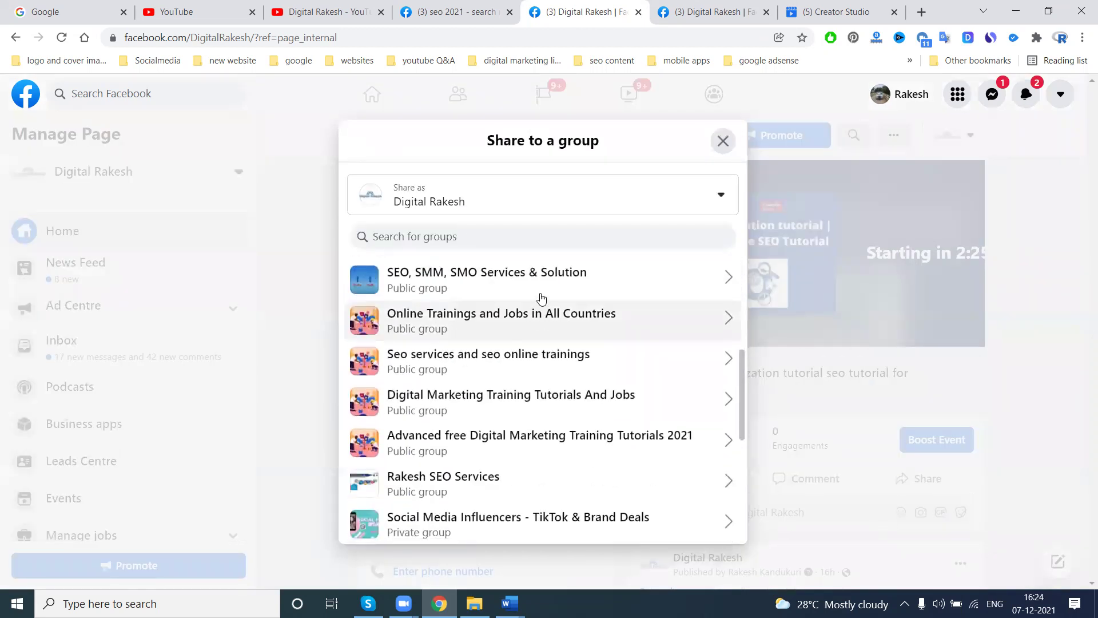
left_click(542, 295)
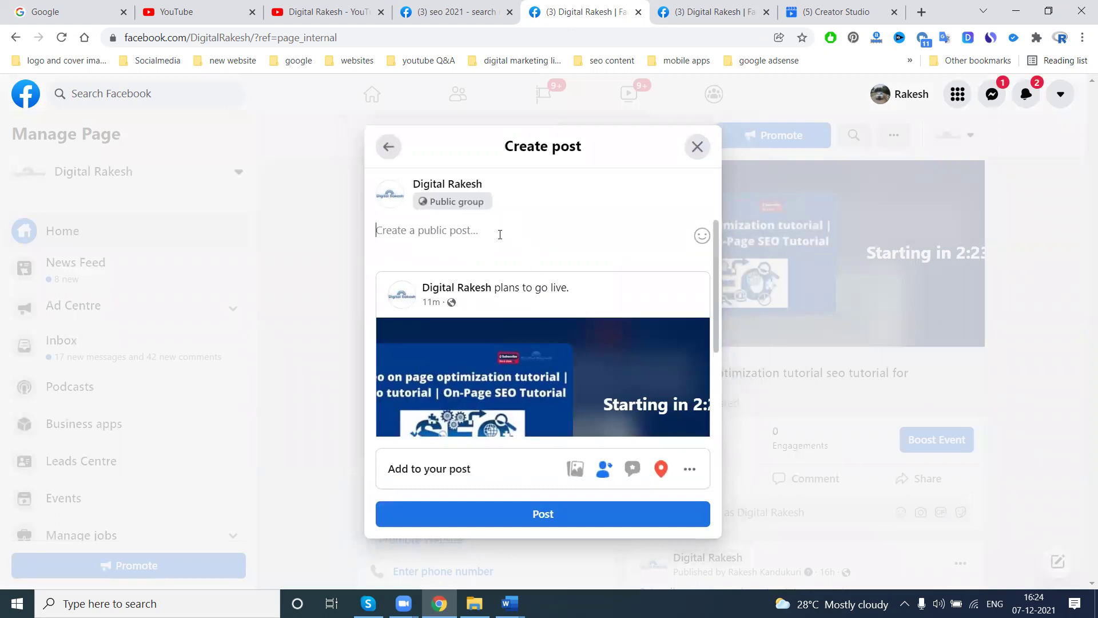
key("ctrl+v")
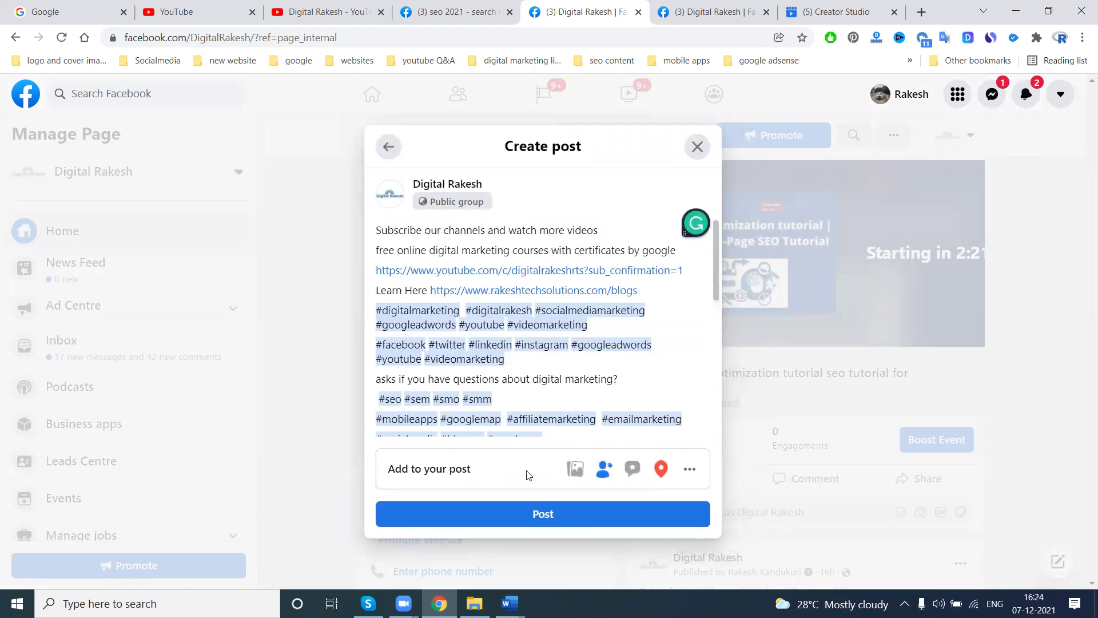
left_click(533, 518)
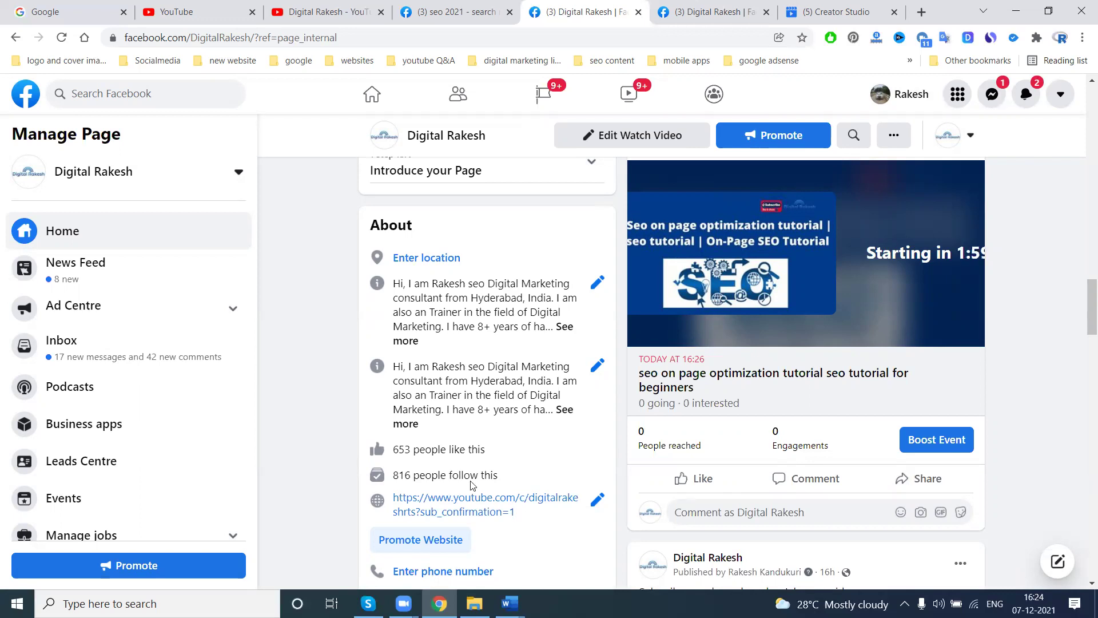
Step: Open the Digital Rakesh Page's Groups section and review the groups linked to the Page
scroll(400, 292, "up", 6)
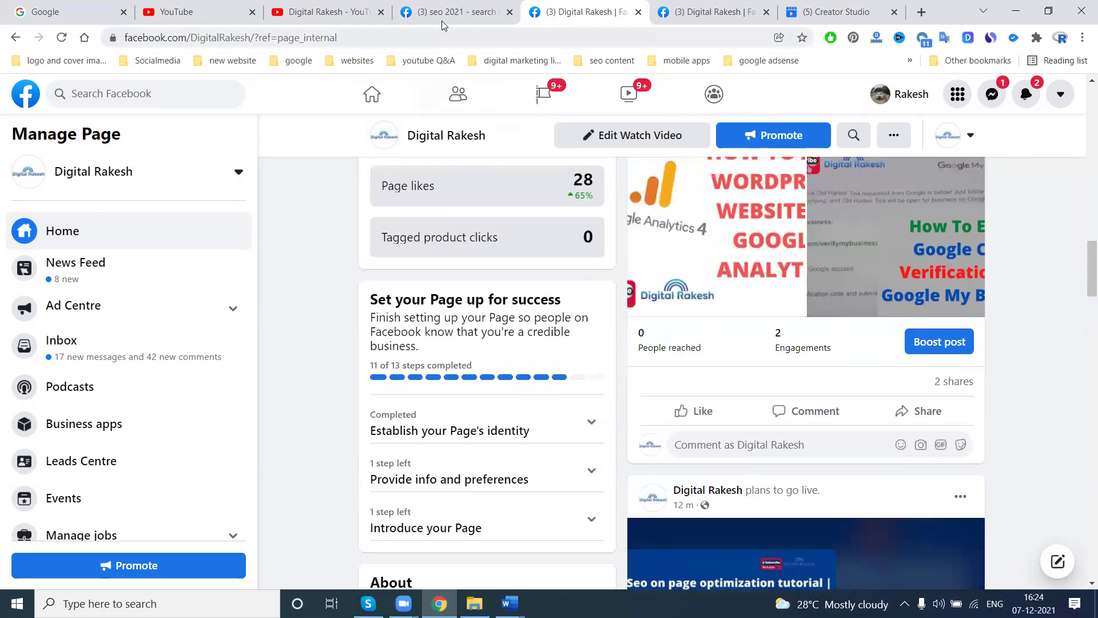
left_click(442, 6)
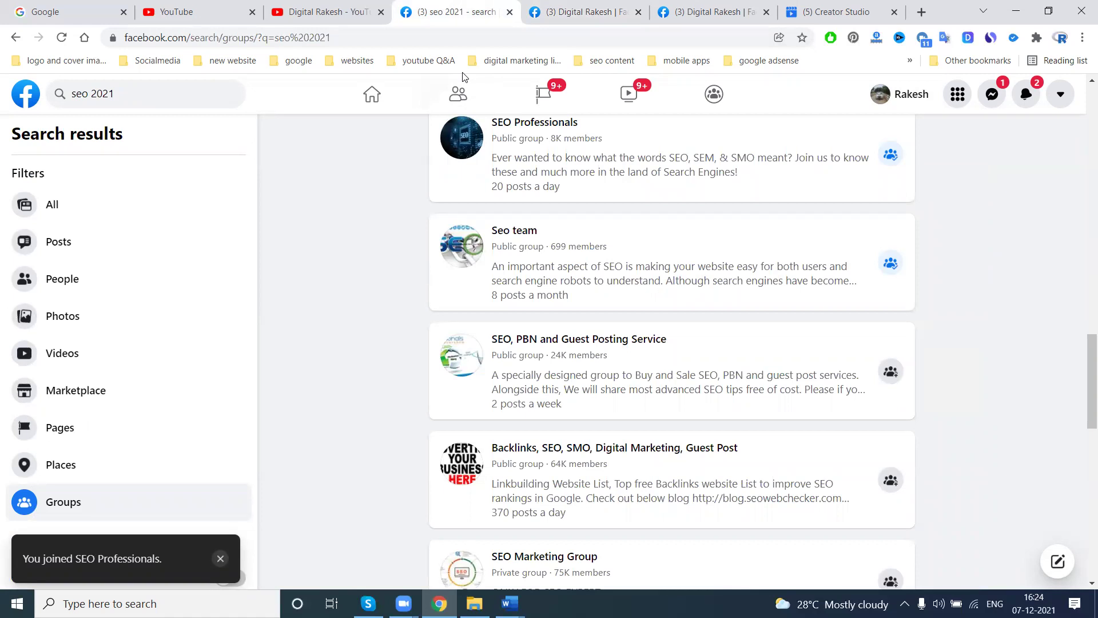
left_click(572, 14)
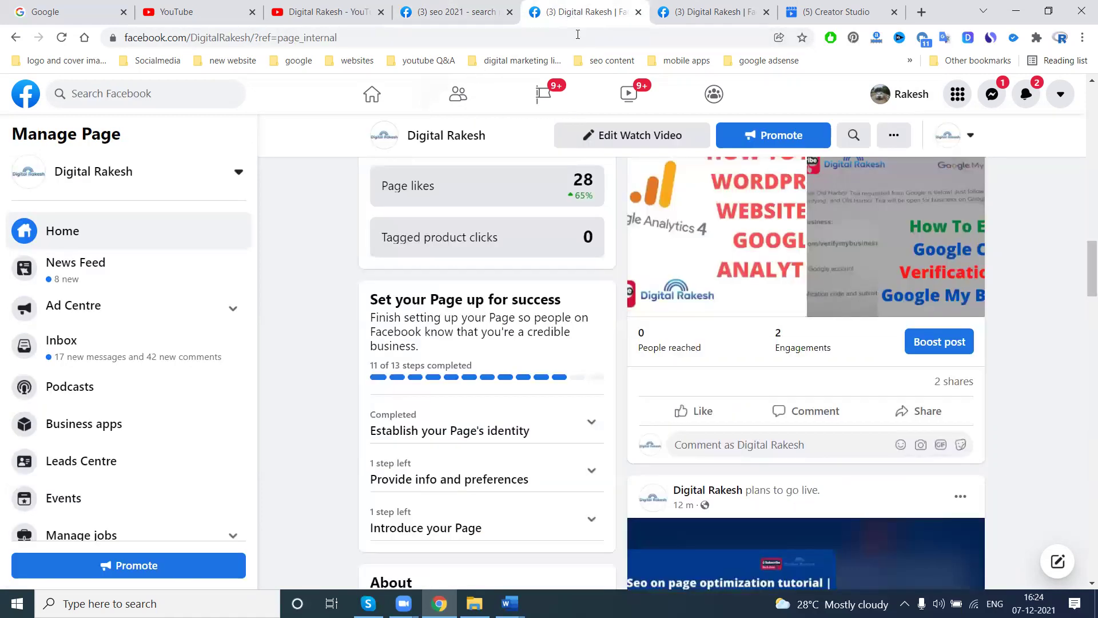
scroll(776, 310, "down", 4)
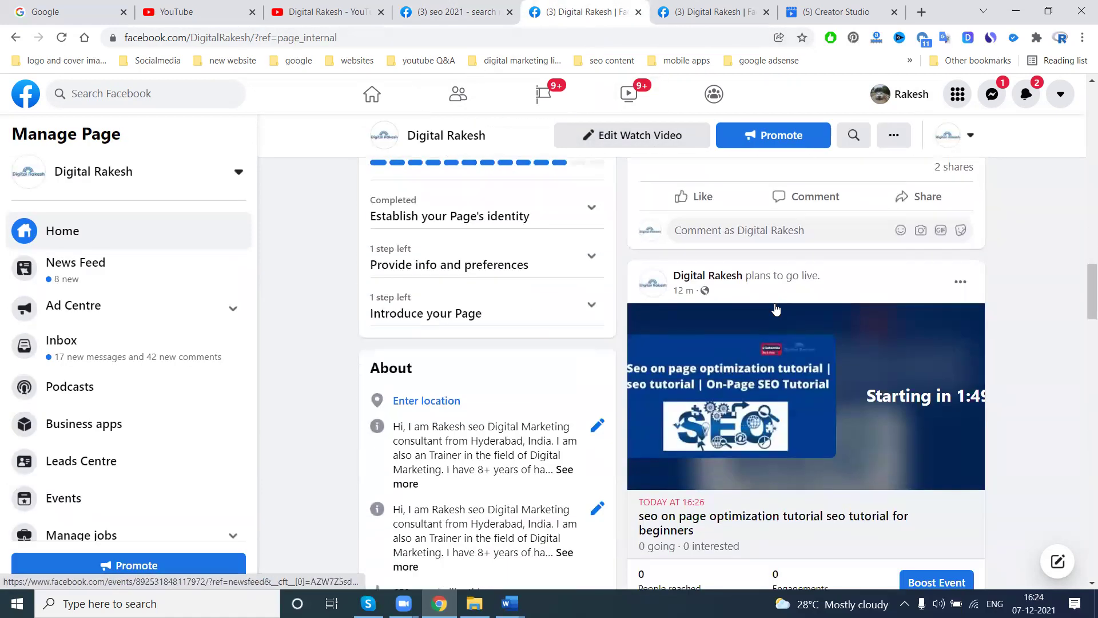
scroll(775, 310, "up", 12)
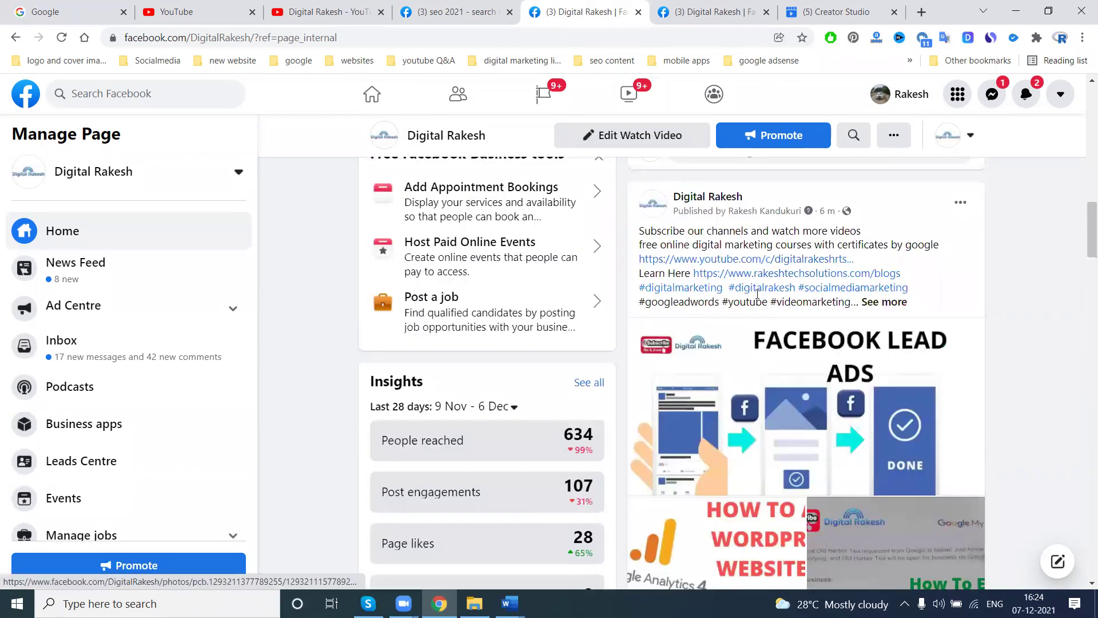
scroll(629, 225, "up", 10)
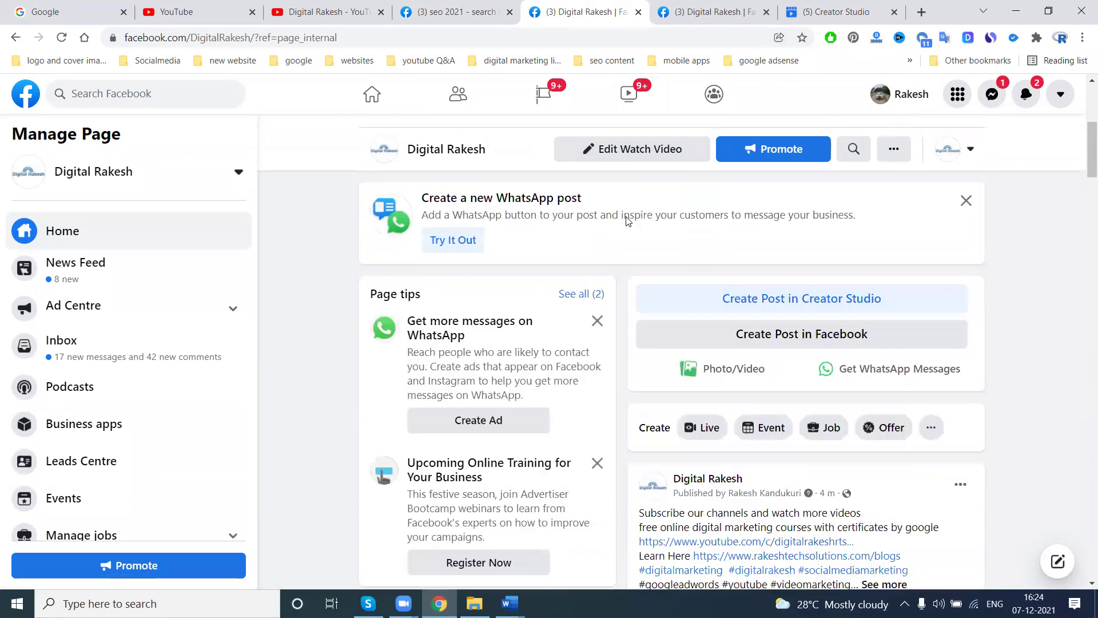
left_click(628, 196)
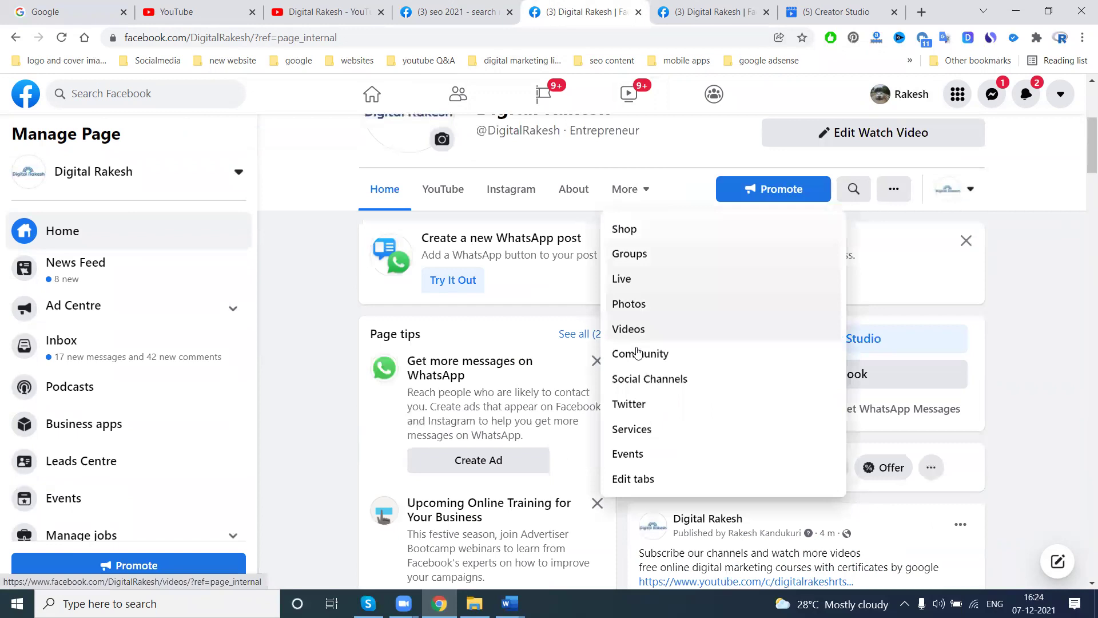
left_click(630, 254)
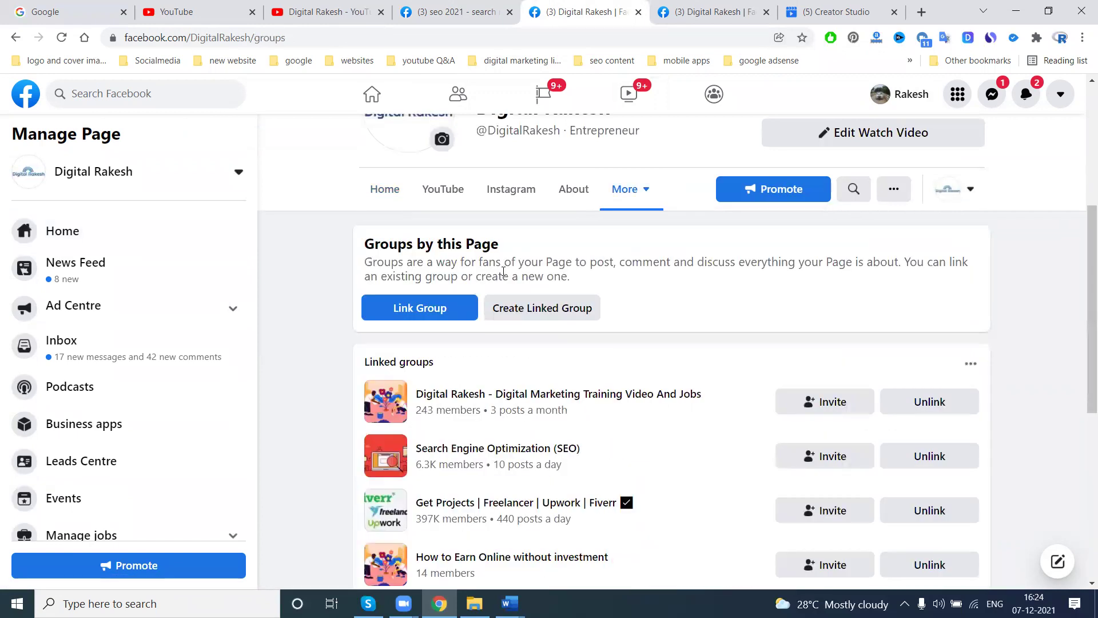
scroll(506, 292, "down", 3)
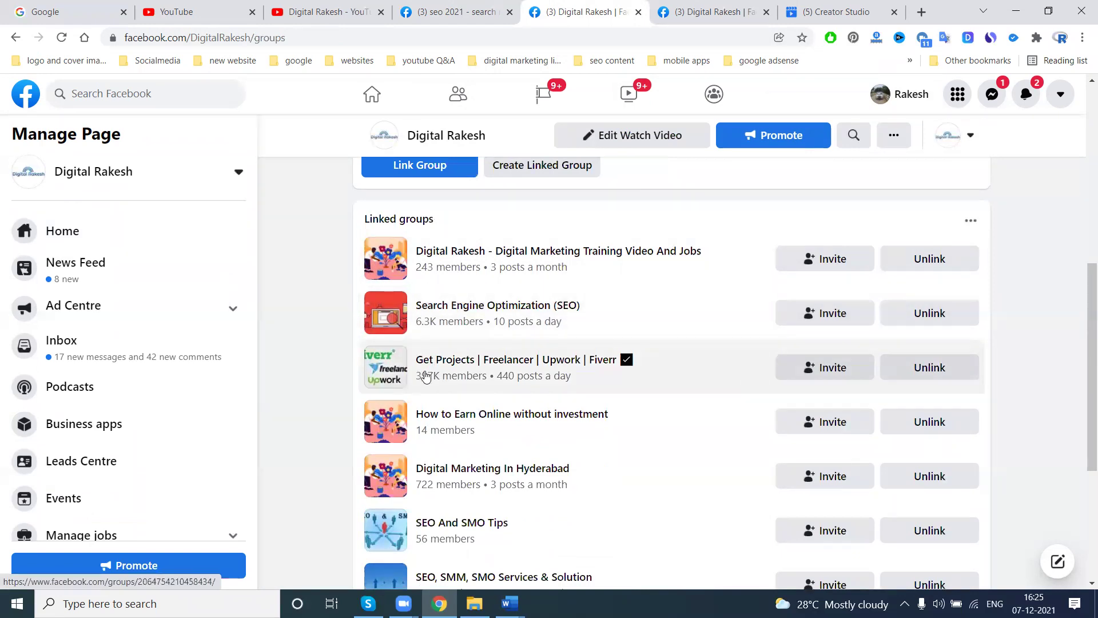
scroll(508, 378, "down", 3)
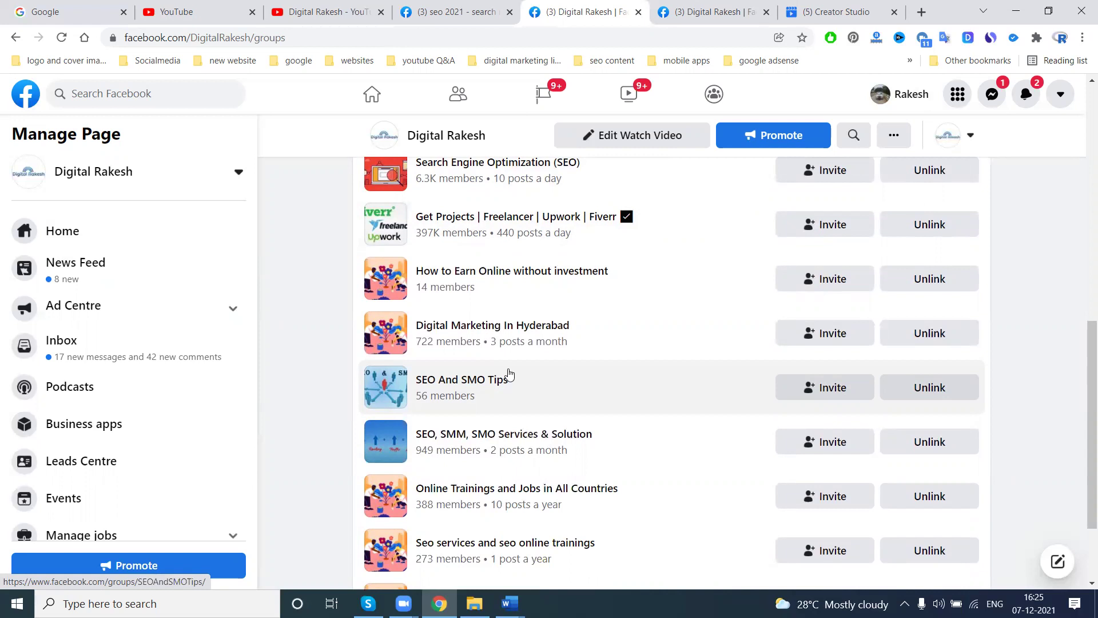
scroll(327, 268, "up", 6)
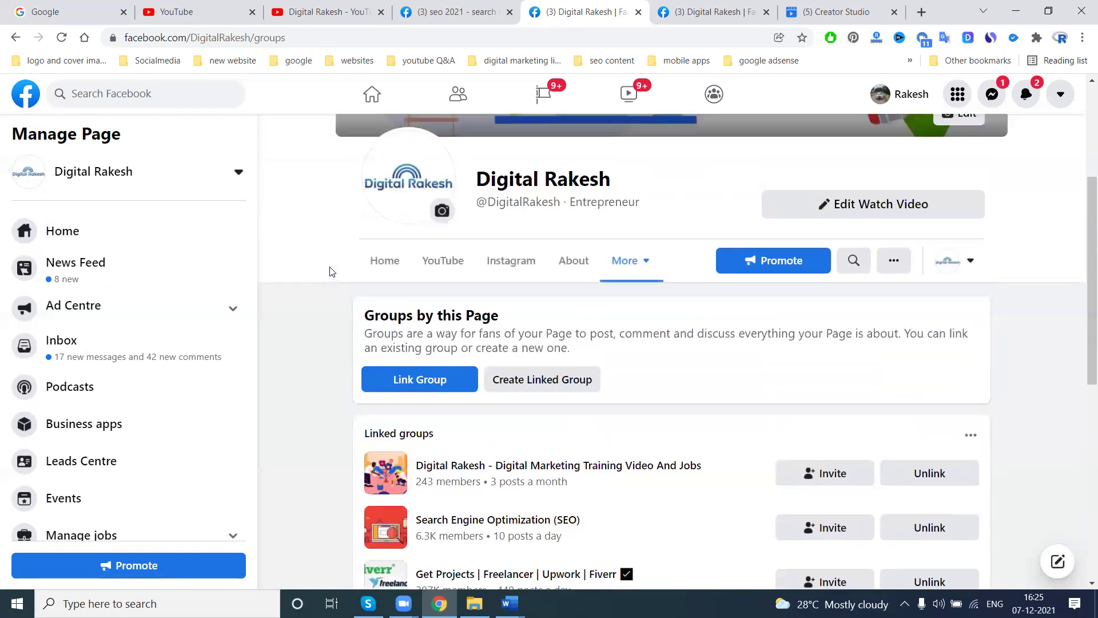
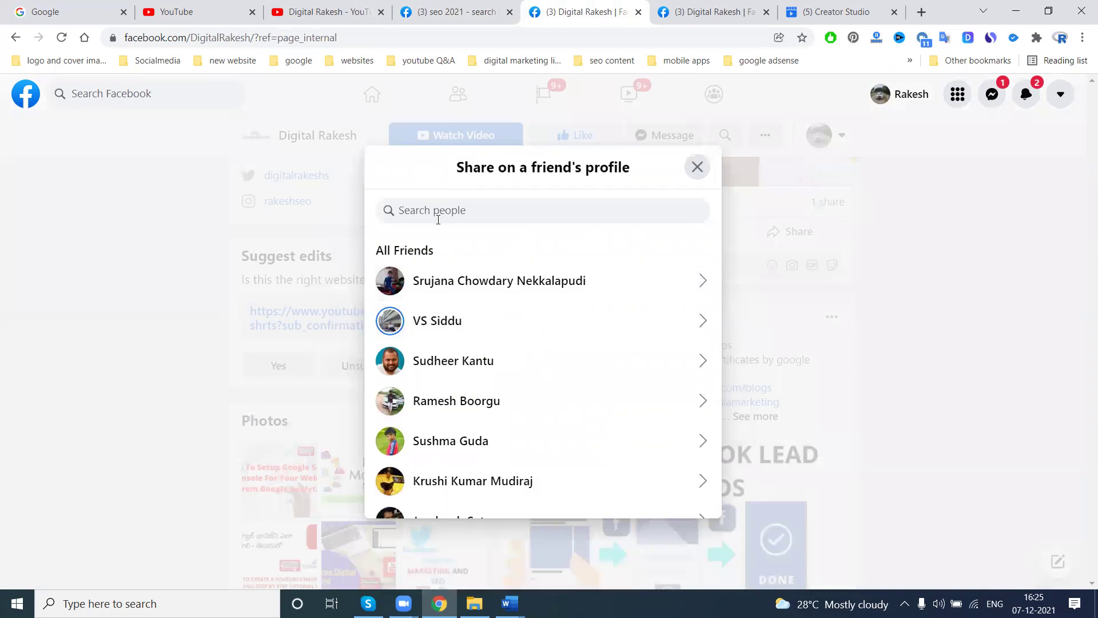
Step: Find a friend by name and share the Google Search Console post on their profile with the promotional text
type("ramesh d")
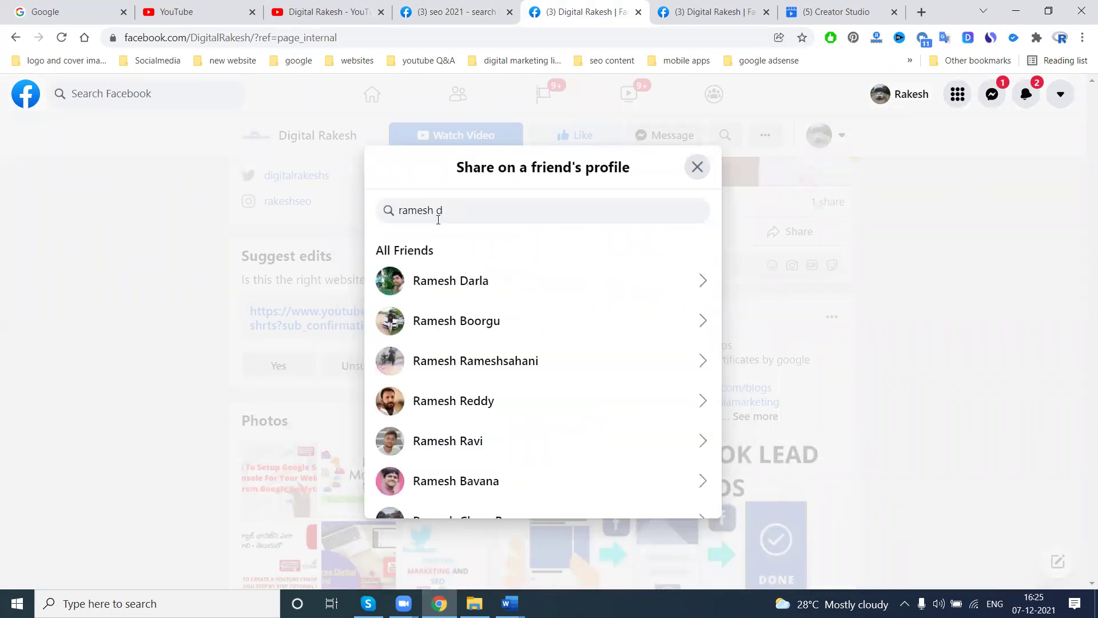
left_click(449, 266)
left_click(452, 223)
type("Subscribe our channels and watch more videos free online digital marketing courses with certificates by google https://www.youtube.com/c/digitalrakeshrts?sub_confirmation=1 Learn Here https://www.rakeshtechsolutions.com/blogs #digitalmarketing  #digitalrakesh #socialmediamarketing #googleadwords #youtube #videomarketing #facebook #twitter #linkedin #instagram #googleadwords #youtube #videomarketing asks if you have questions about digital marketing?  #seo #sem #smo #smm #mobileapps #googlemap  #affiliatemarketing  #emailmarketing #socialmedia #blogger #wordpress")
left_click(553, 528)
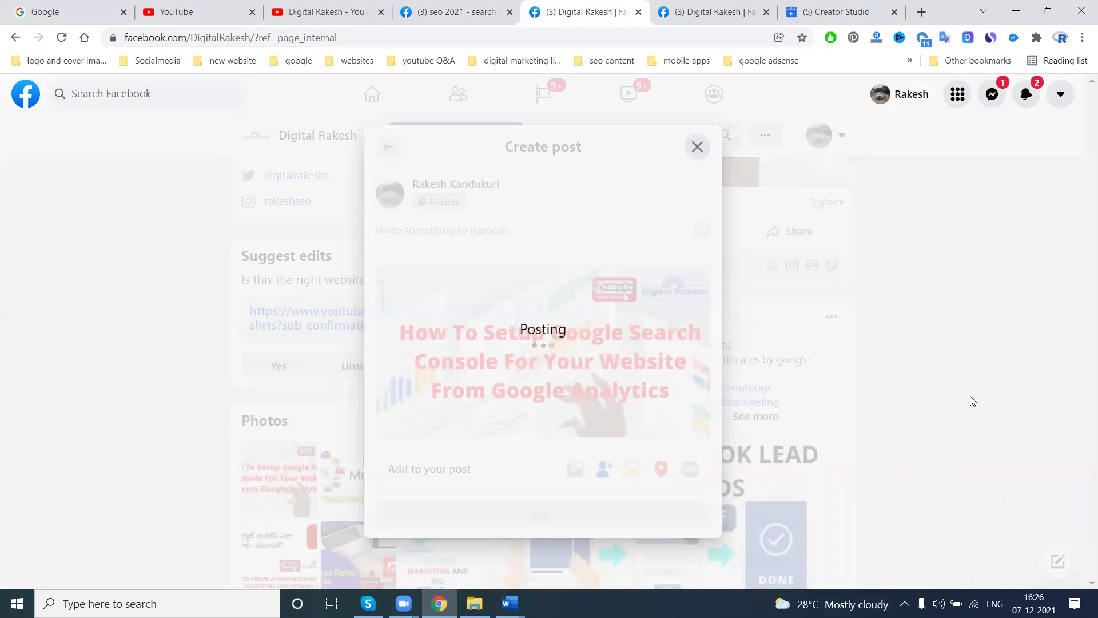
Step: Share the SEO tutorial event on the same friend's profile, including the "Subscribe our channels and watch more videos" promotional text and hashtags
scroll(753, 327, "down", 5)
scroll(753, 328, "down", 10)
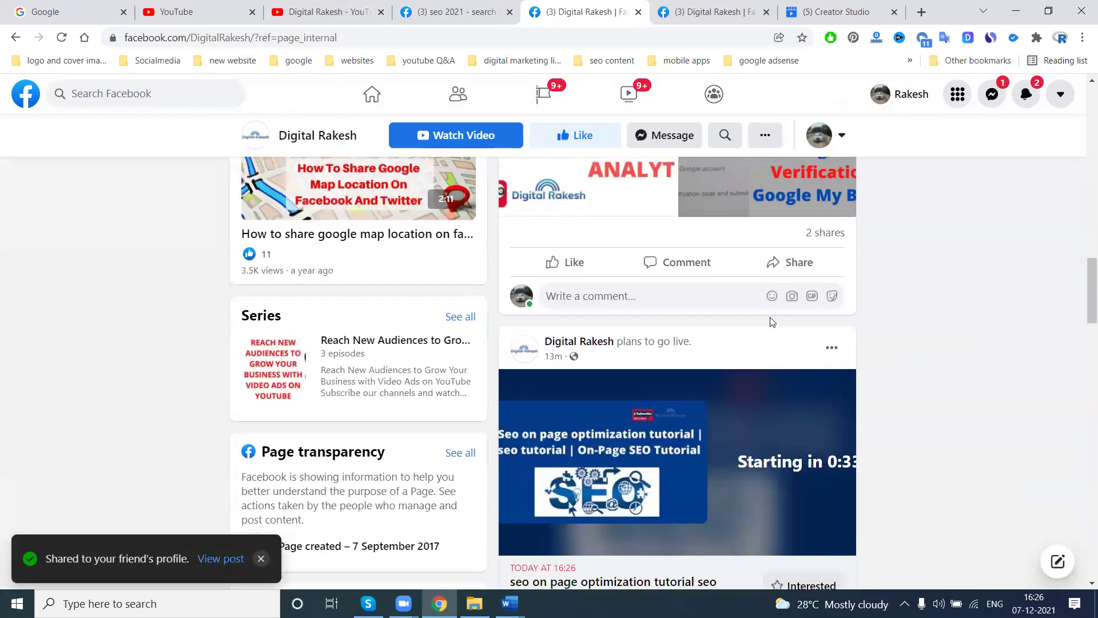
left_click(786, 347)
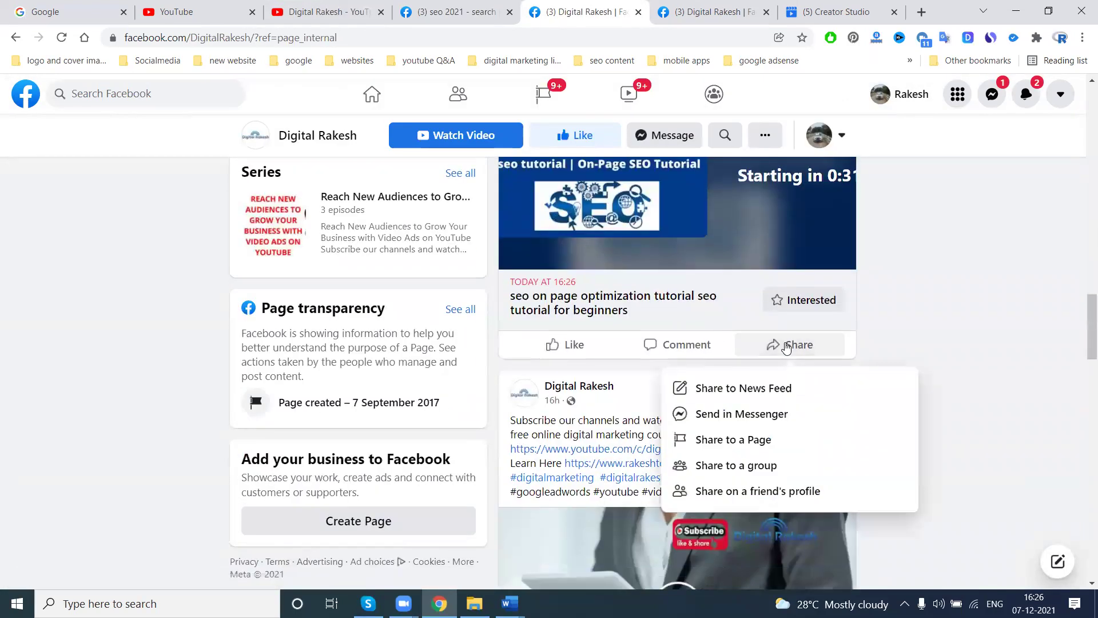
left_click(718, 493)
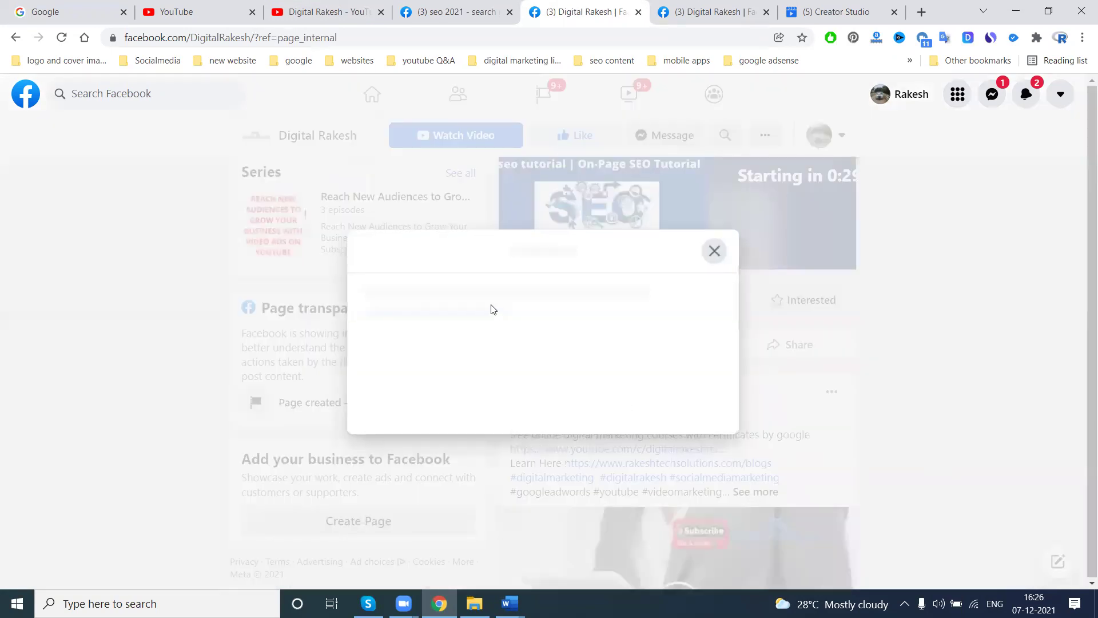
type("ramesh")
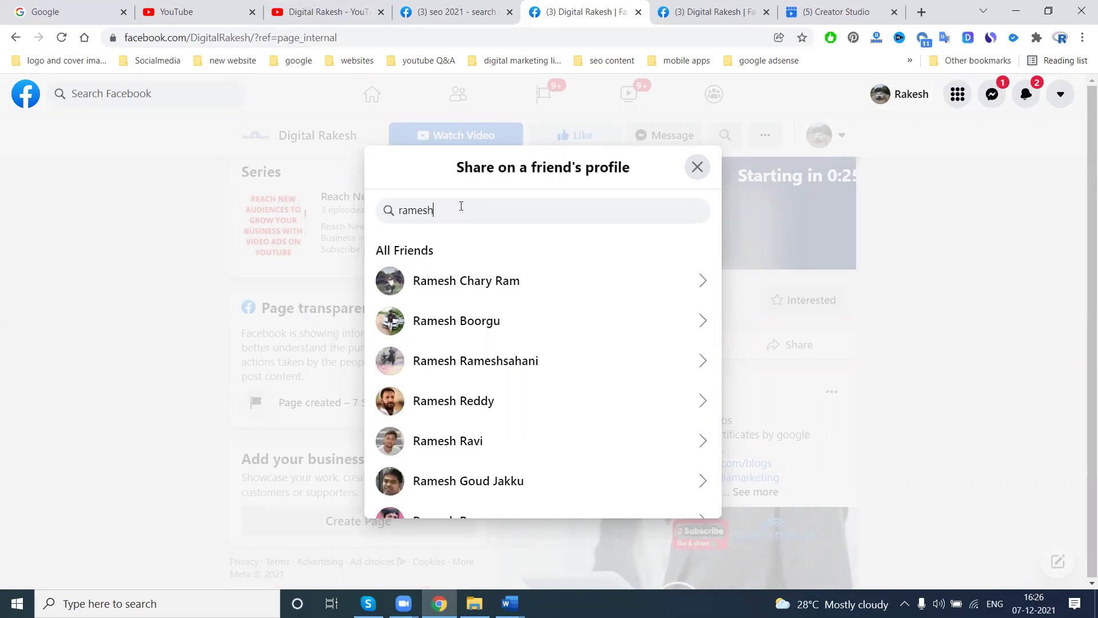
type(" d")
left_click(439, 278)
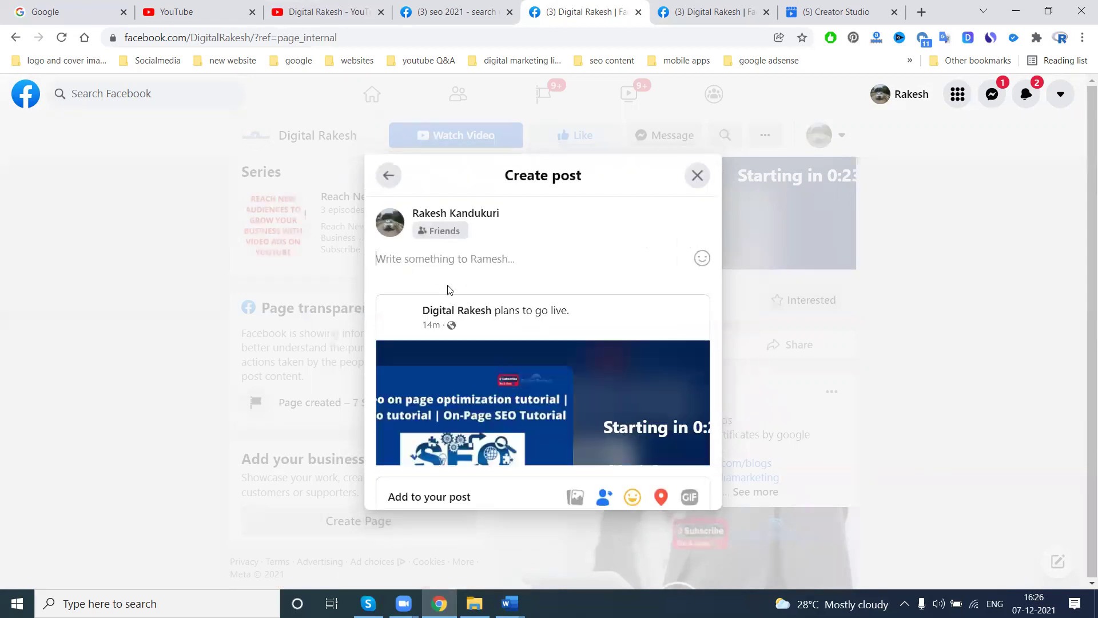
type("Subscribe our channels and watch more videos free online digital marketing courses with certificates by google https://www.youtube.com/c/digitalrakeshrts?sub_confirmation=1 Learn Here https://www.rakeshtechsolutions.com/blogs #digitalmarketing  #digitalrakesh #socialmediamarketing #googleadwords #youtube #videomarketing #facebook #twitter #linkedin #instagram #googleadwords #youtube #videomarketing asks if you have questions about digital marketing?  #seo #sem #smo #smm #mobileapps #googlemap  #affiliatemarketing  #emailmarketing #socialmedia #blogger #wordpress")
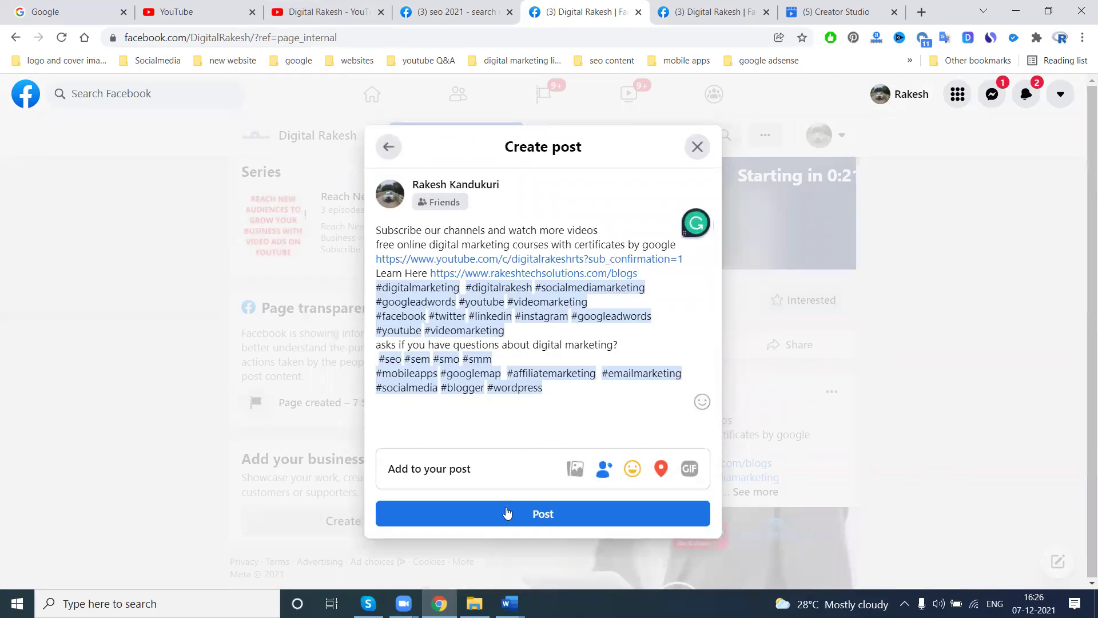
left_click(506, 513)
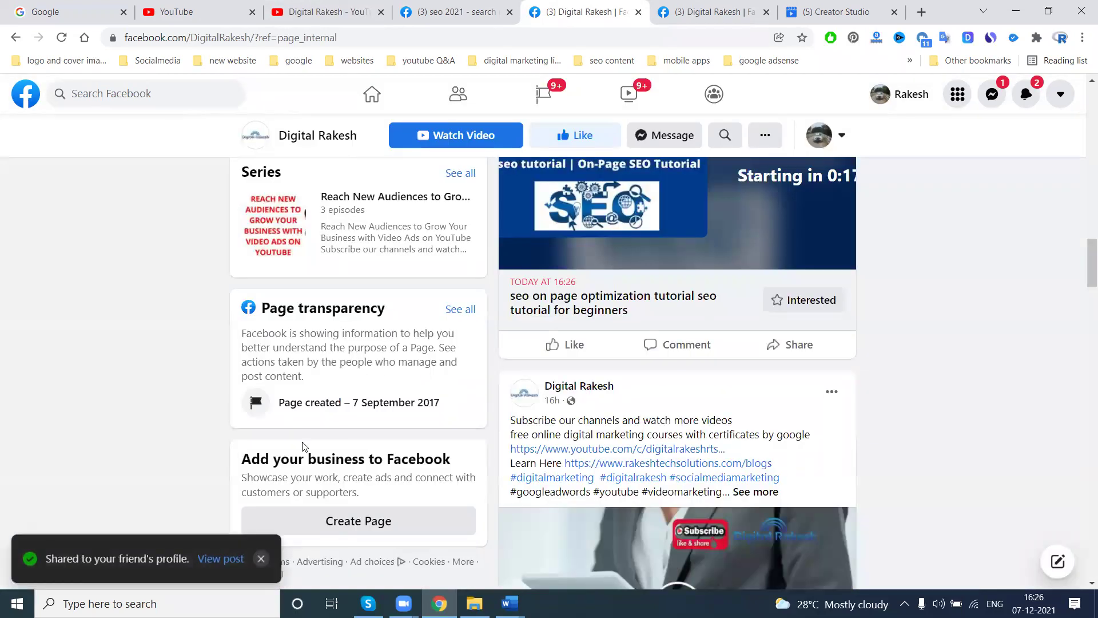
Step: View the event post shared on the friend's profile, and return to the Digital Rakesh Page's posts
left_click(225, 559)
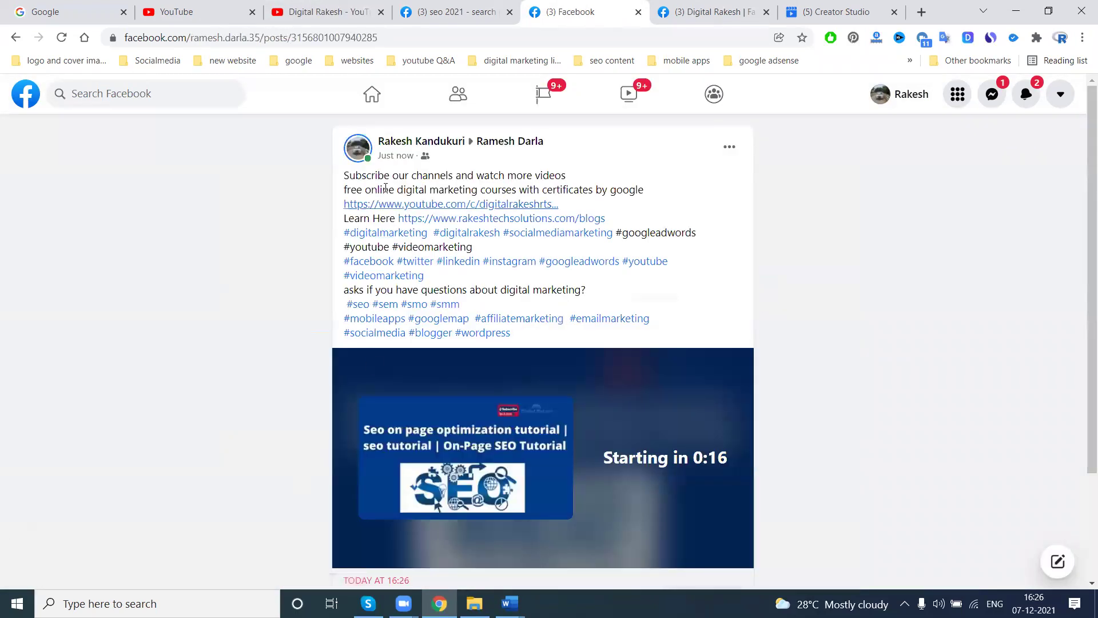
scroll(581, 242, "down", 2)
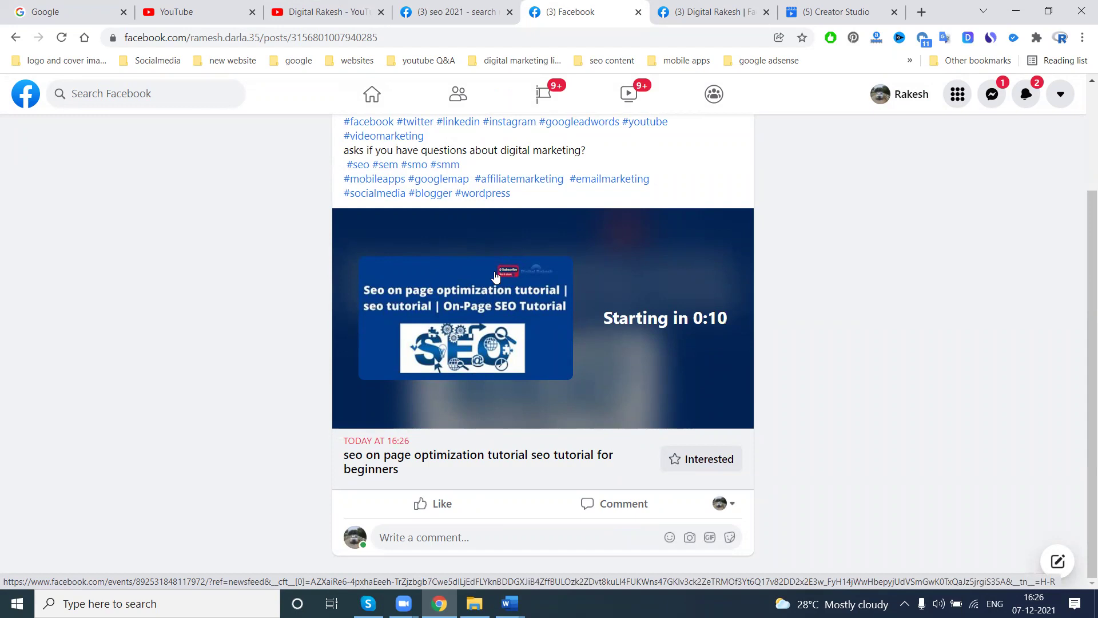
scroll(495, 277, "up", 3)
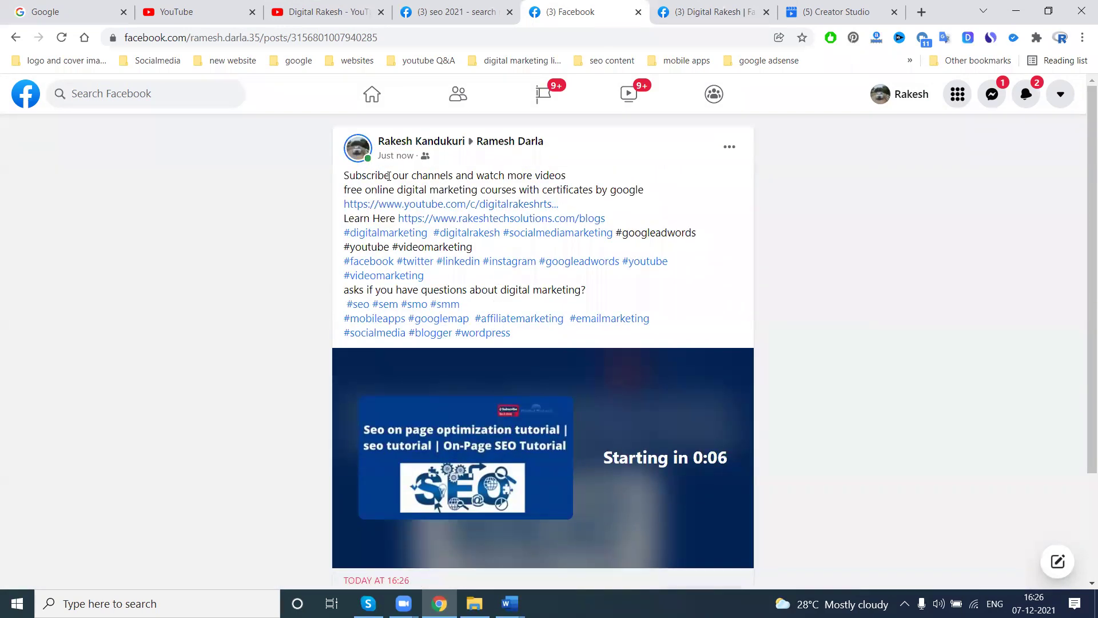
left_click(17, 39)
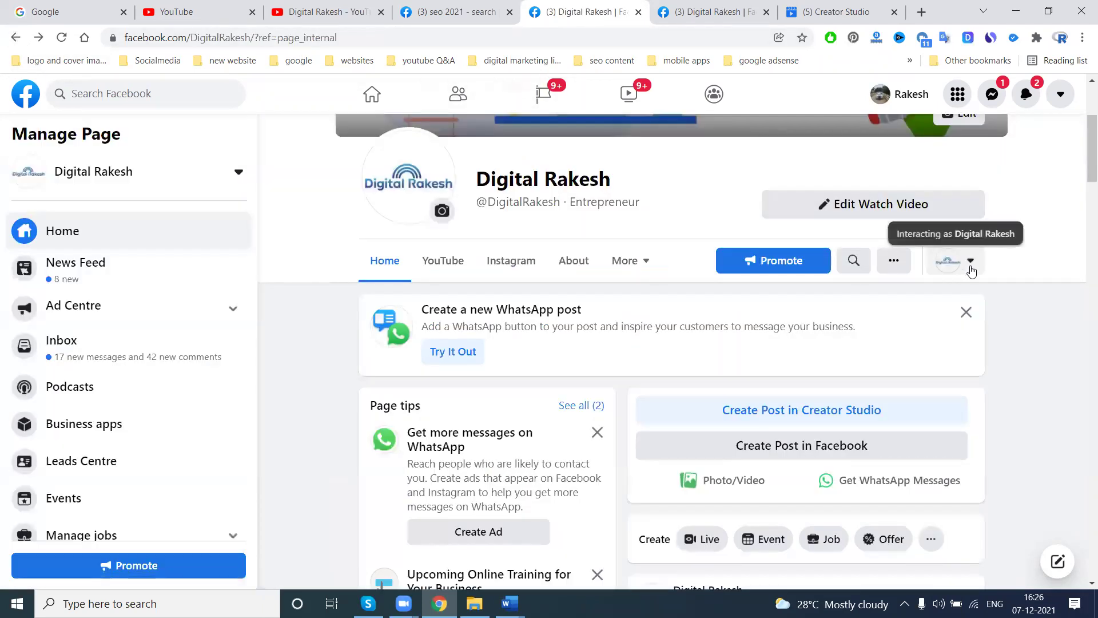
scroll(971, 270, "down", 10)
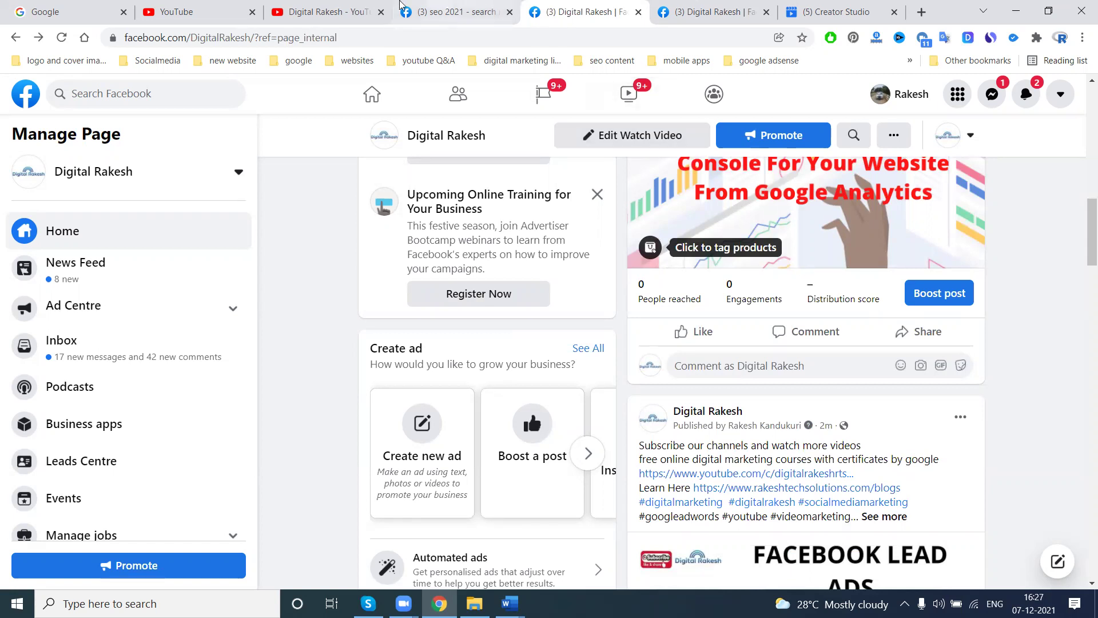
Step: Check the Digital Rakesh channel's videos on YouTube and the hashtag lines in the "smo content" Word document
left_click(335, 7)
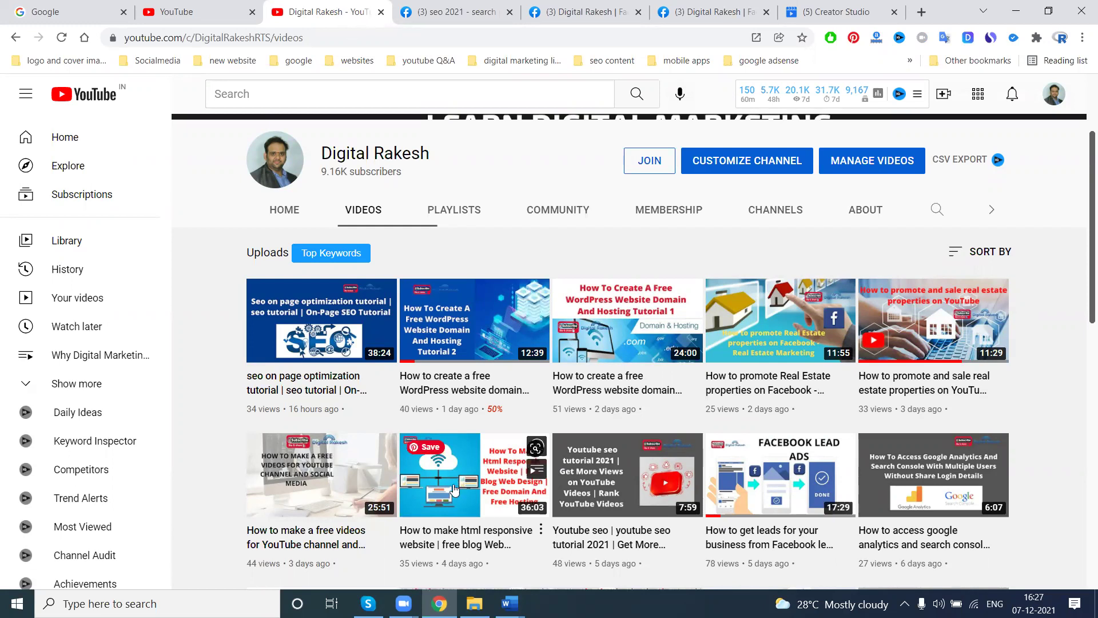
left_click(510, 603)
left_click(472, 568)
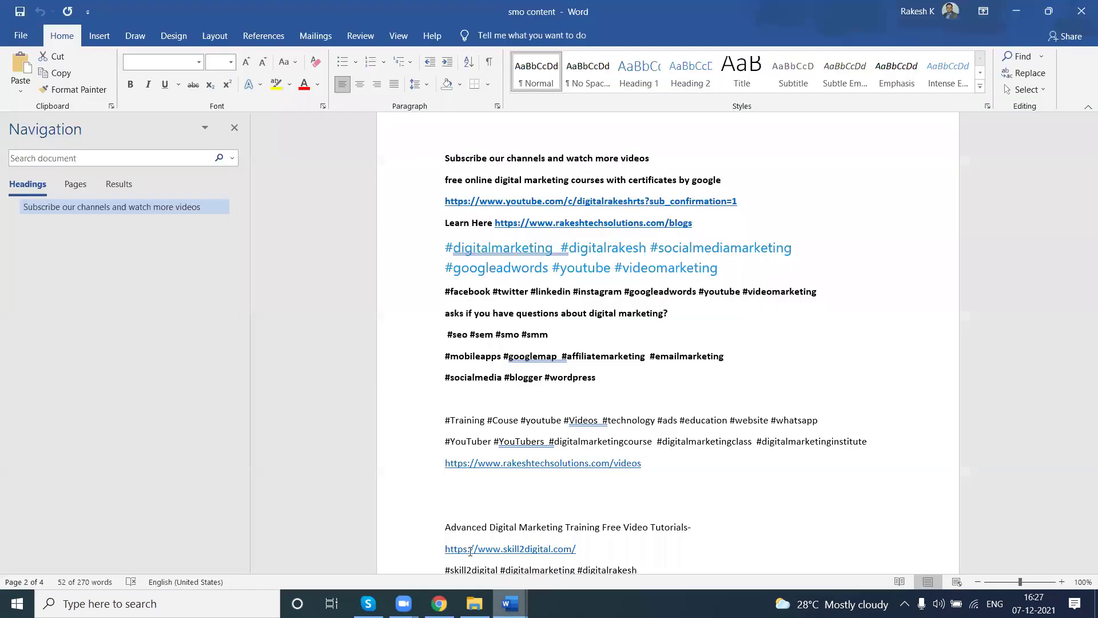
left_click_drag(444, 291, 668, 357)
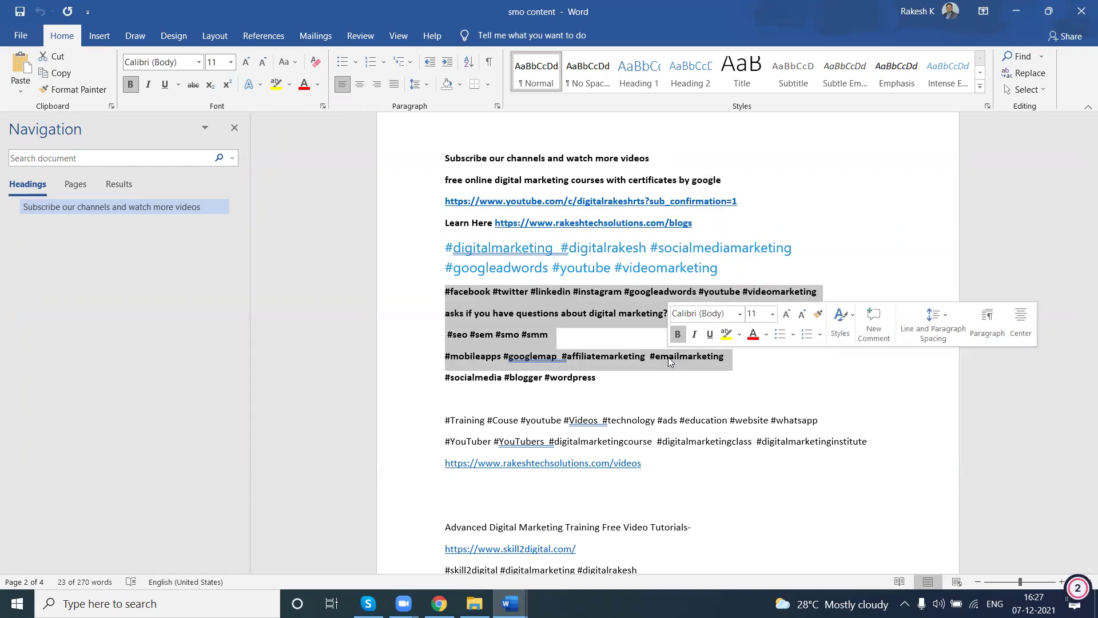
left_click(1016, 12)
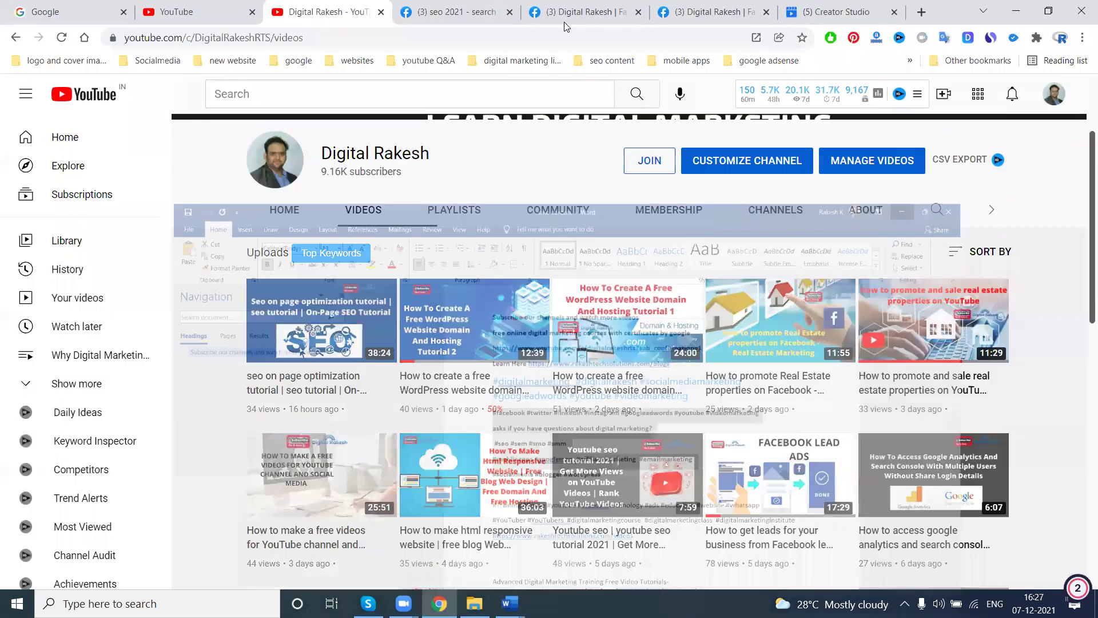